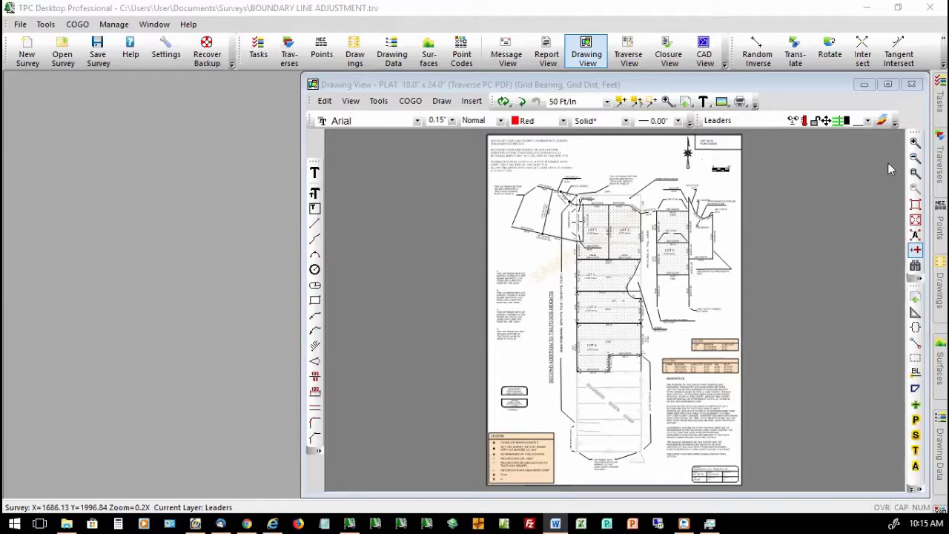
Step: Open the LOT 1 traverse from its lot label in the plat drawing and start its Legal Description Report
click(915, 172)
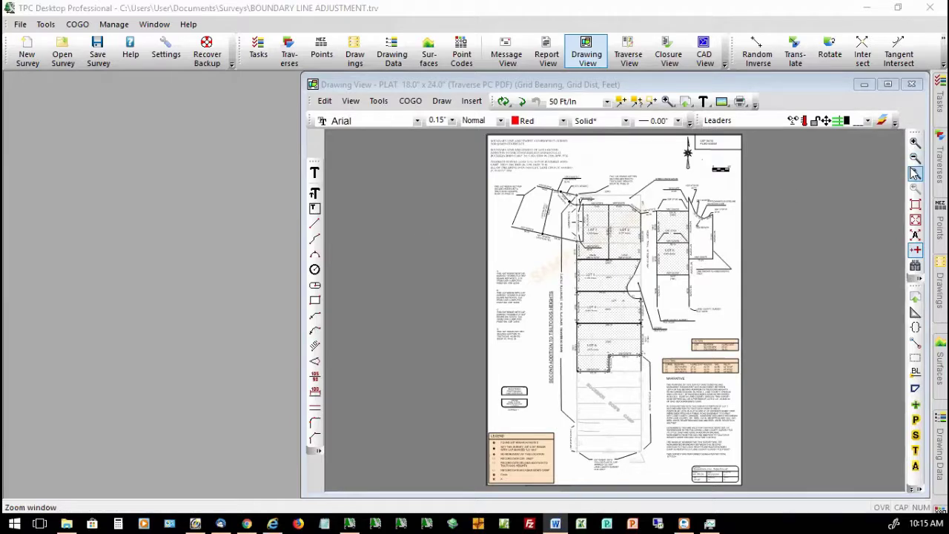
click(550, 174)
click(654, 264)
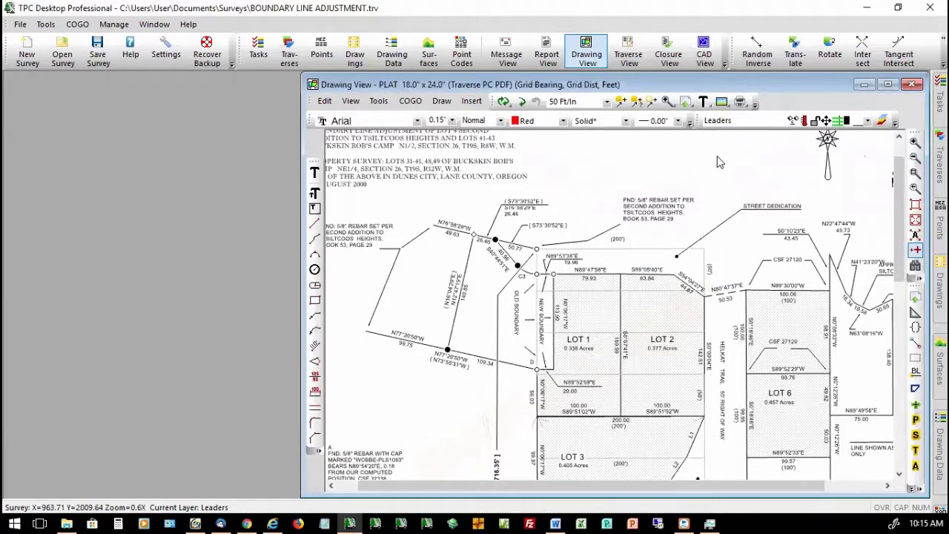
click(572, 369)
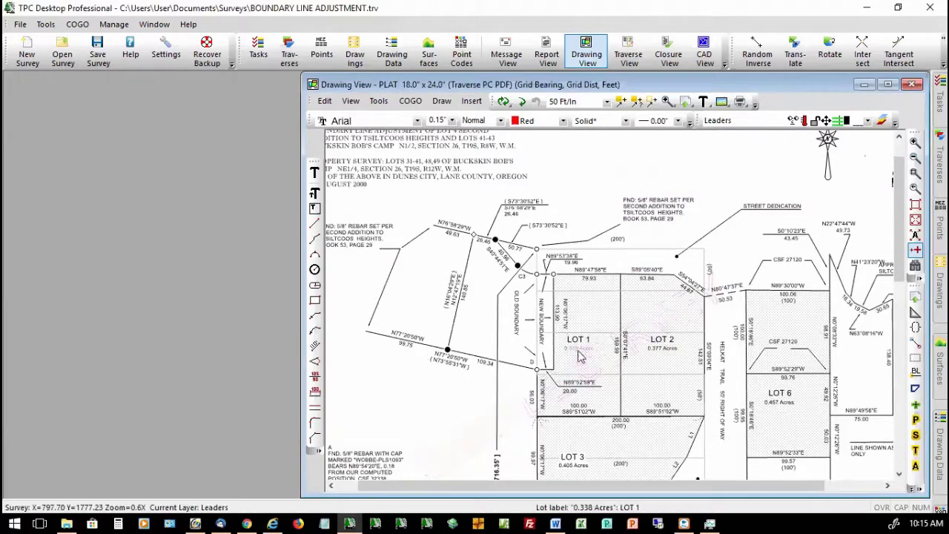
right_click(579, 343)
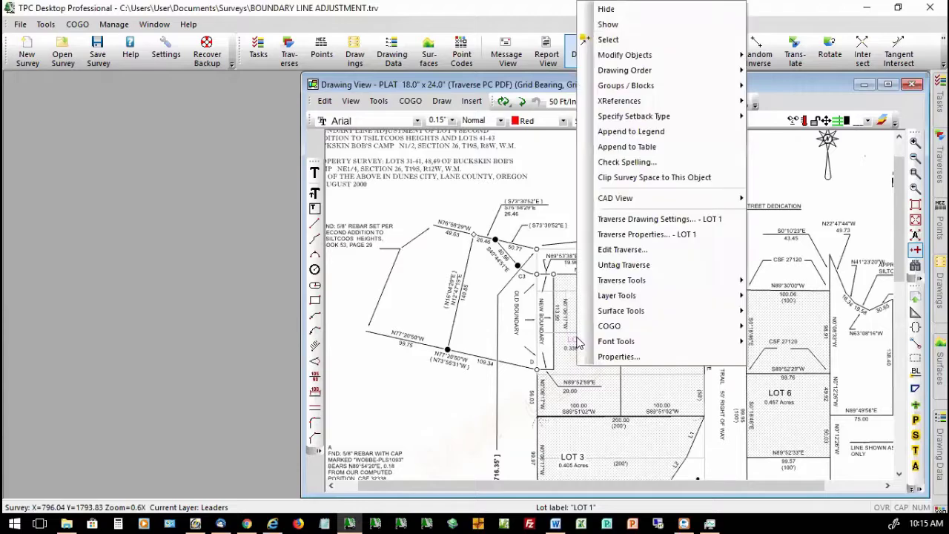
click(645, 256)
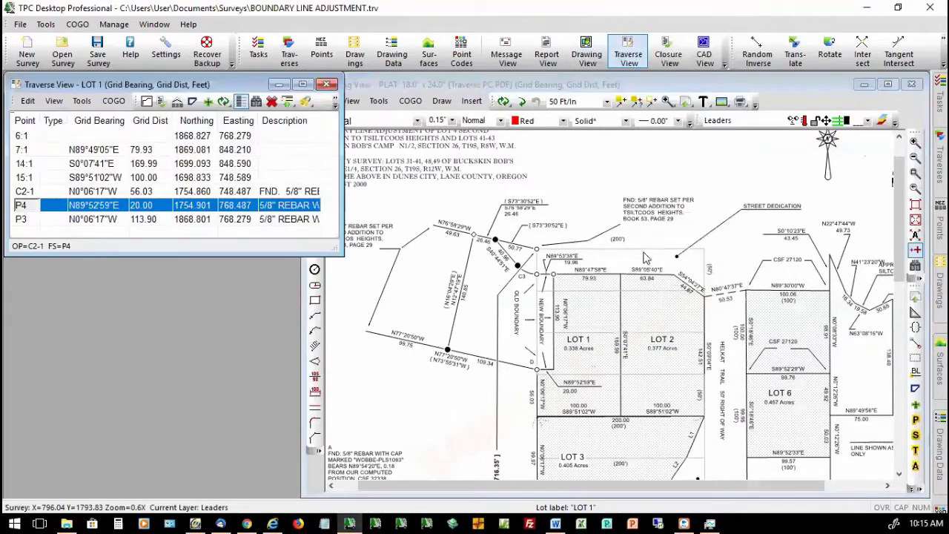
click(82, 101)
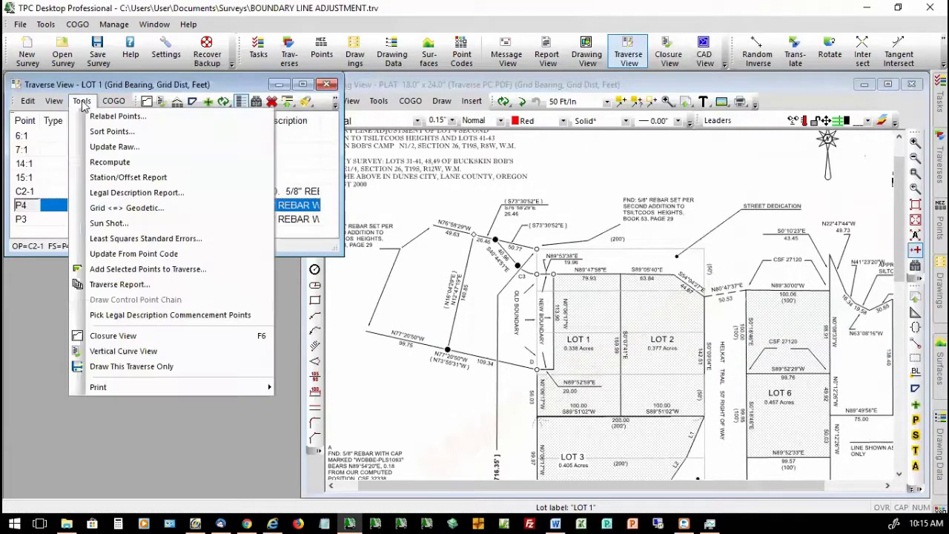
click(106, 193)
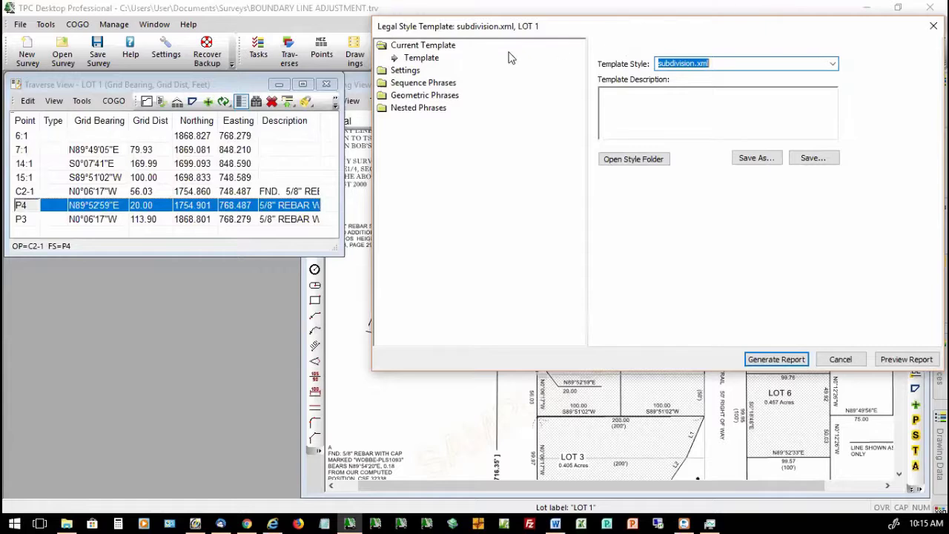
Step: Examine the subdivision.xml template's sequence, geometric and nested phrases, including the header phrase and its placeholders
click(424, 84)
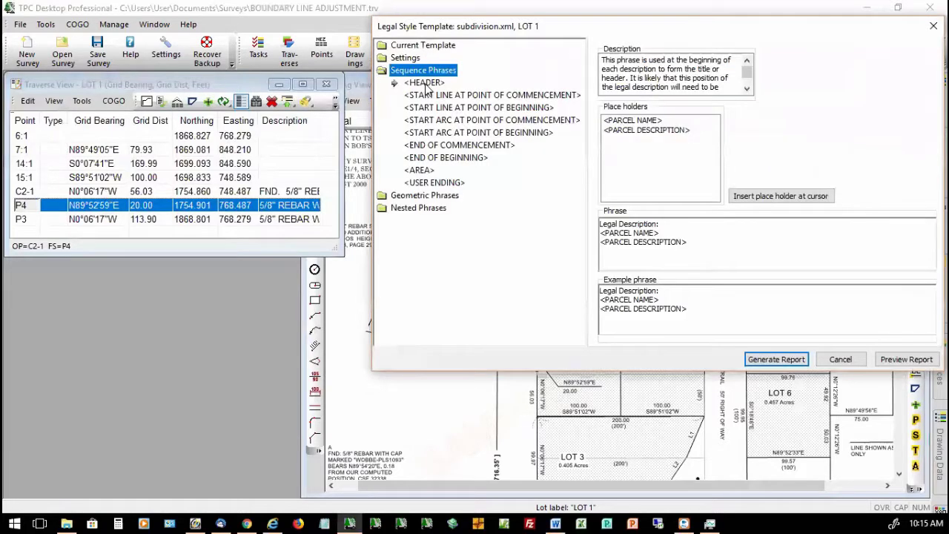
click(436, 197)
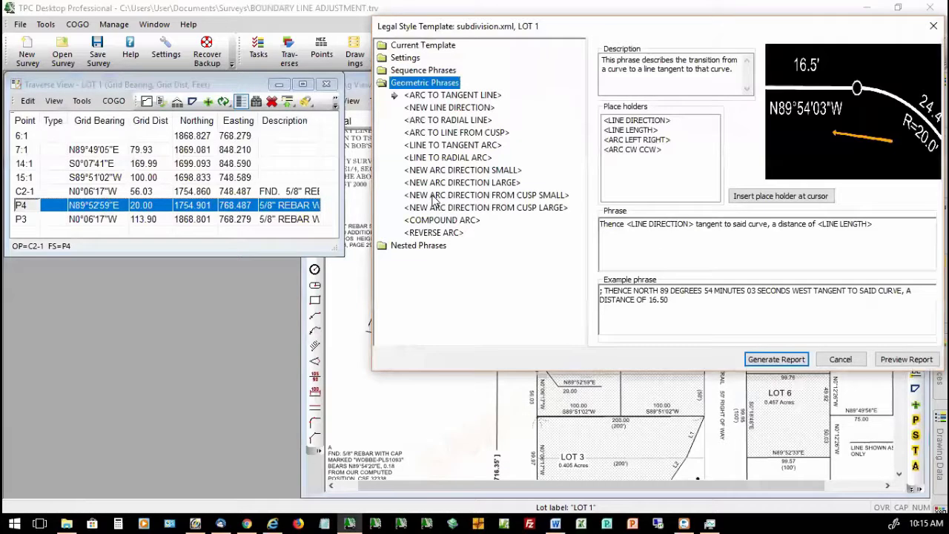
click(437, 247)
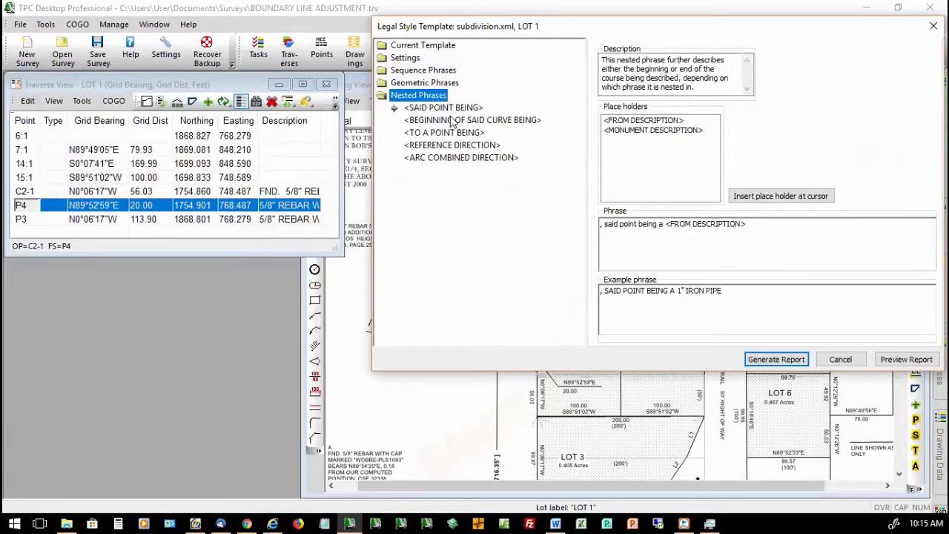
click(440, 46)
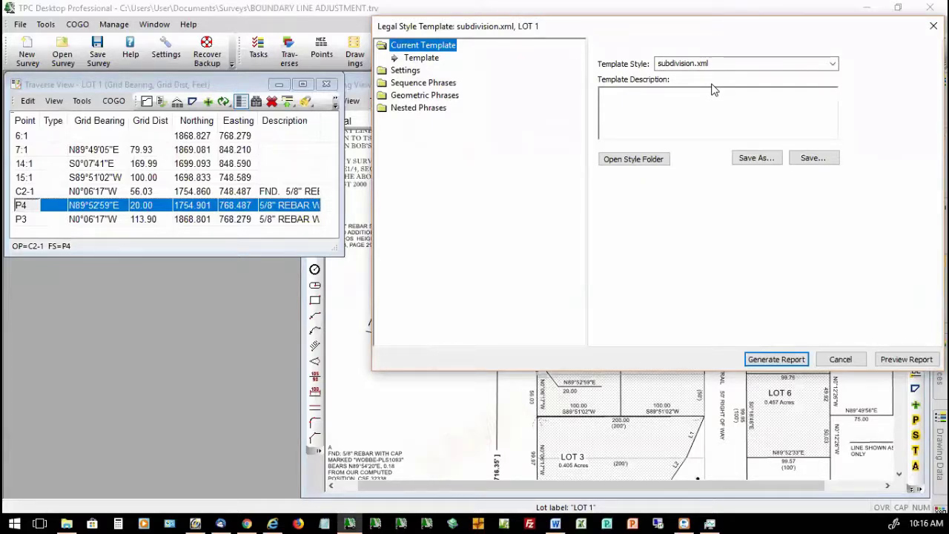
click(434, 85)
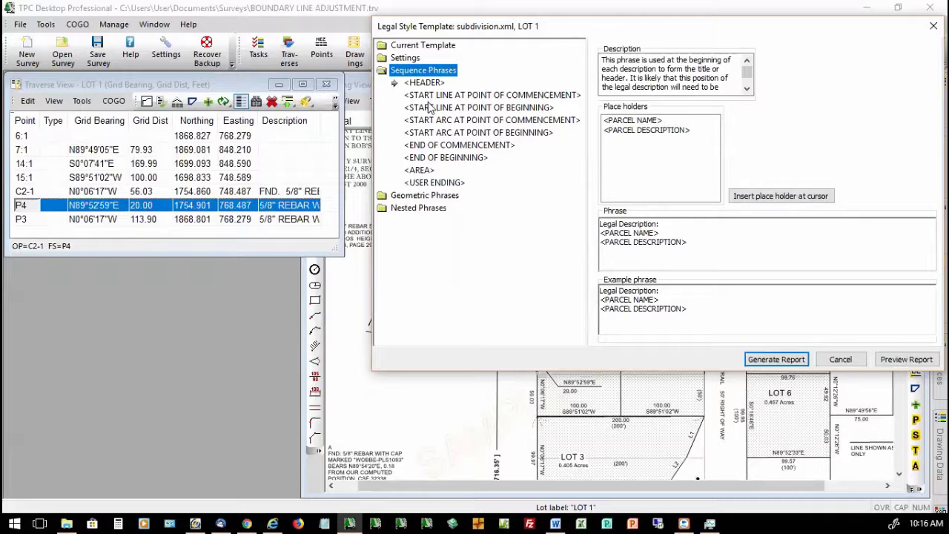
click(661, 232)
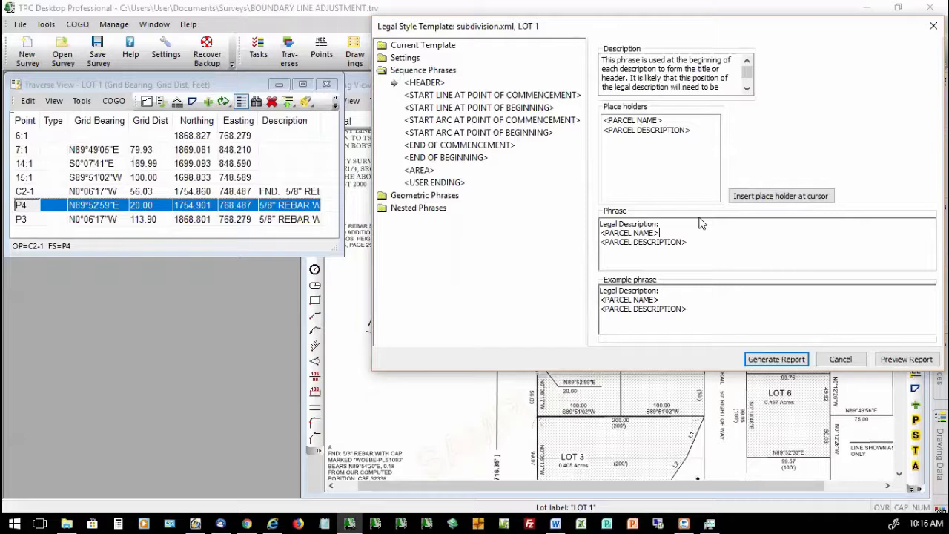
Step: Enable the distance suffix in the template settings and set it to "Feet"
click(404, 59)
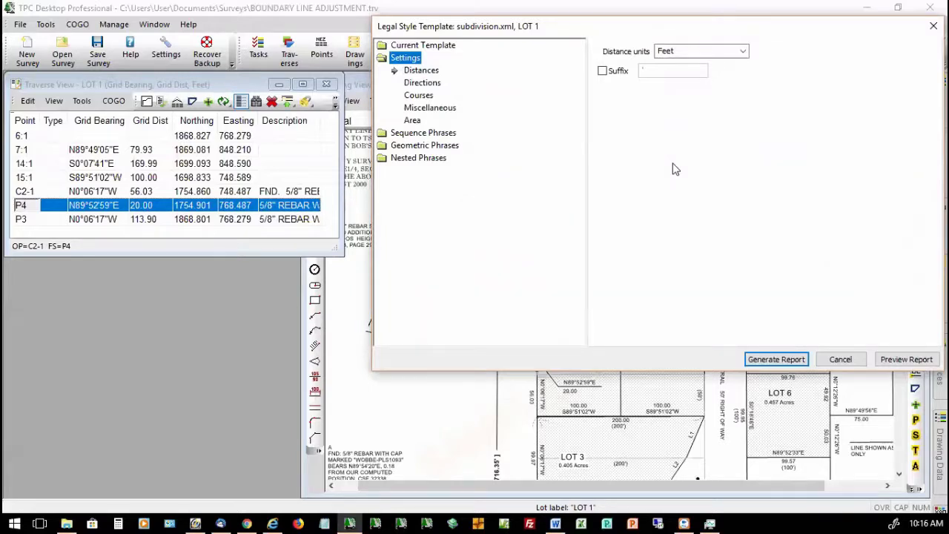
click(602, 71)
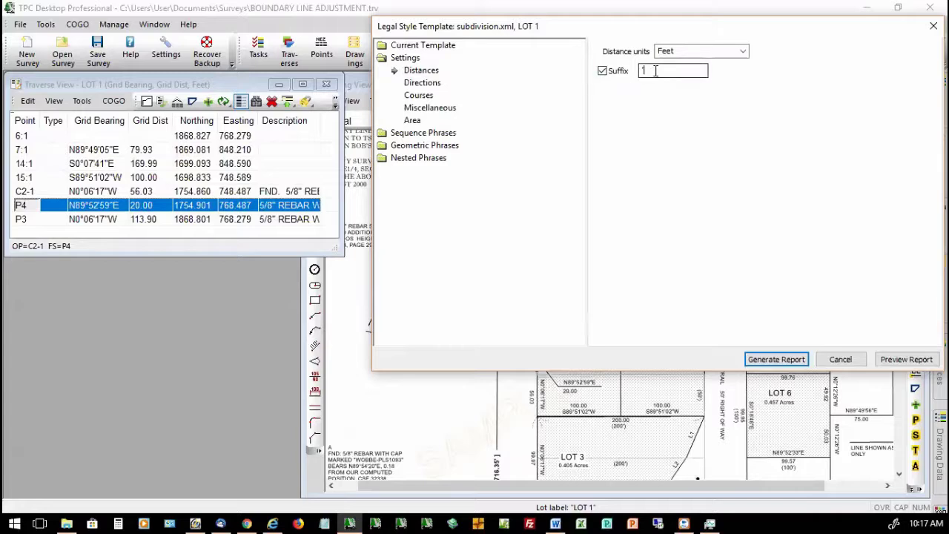
drag(655, 70, 632, 71)
text(Feet)
Step: Enable Extra Bearing Space and Include Zeros in the direction settings, keeping Bearing as the direction
click(422, 85)
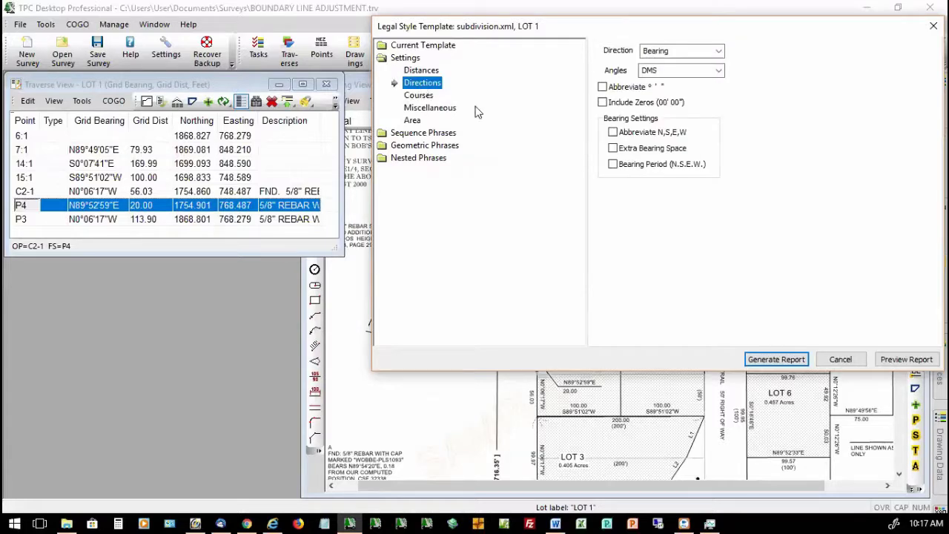
click(718, 52)
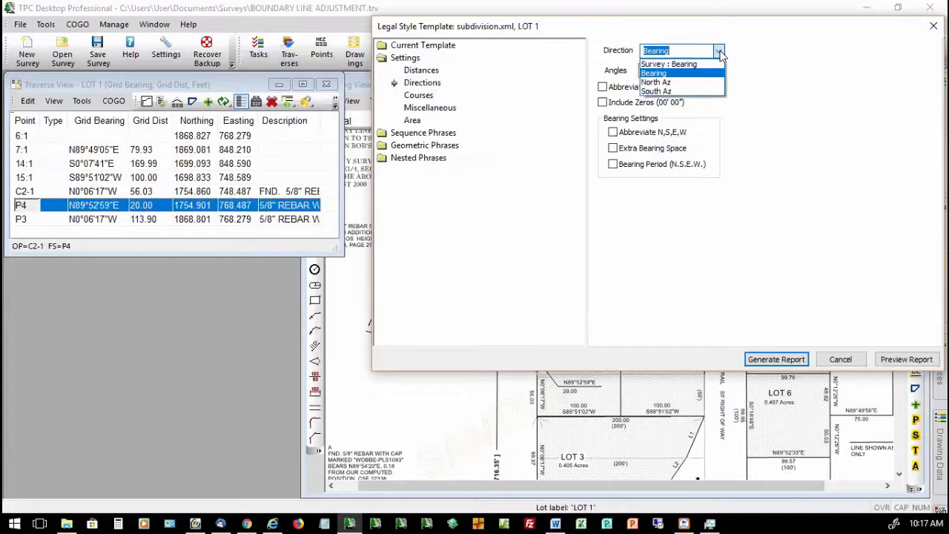
click(720, 52)
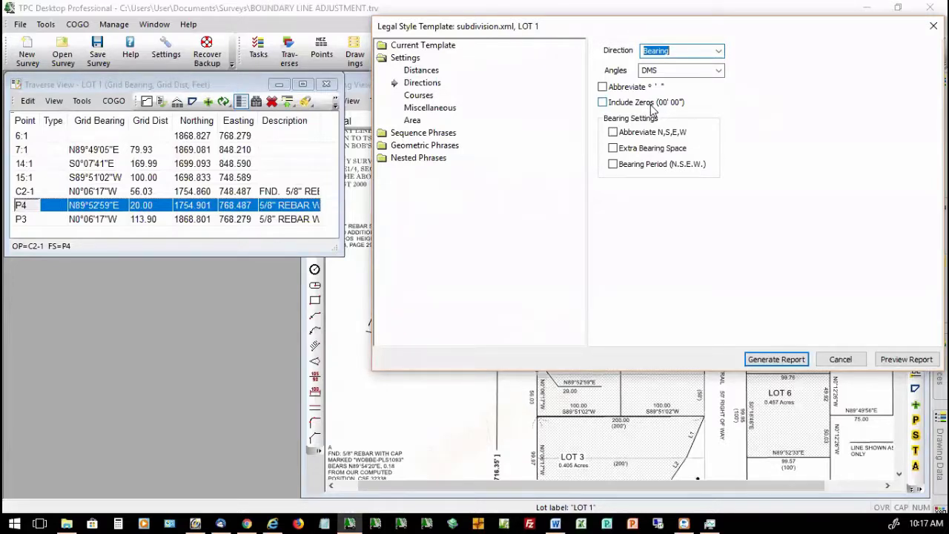
click(612, 147)
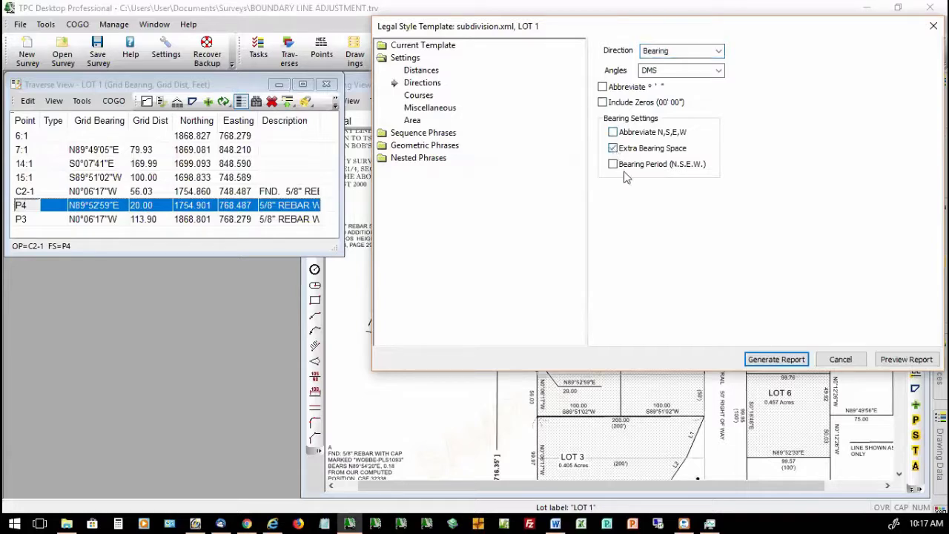
click(603, 103)
Step: Bring up the template's course settings and preview the legal description report
click(418, 96)
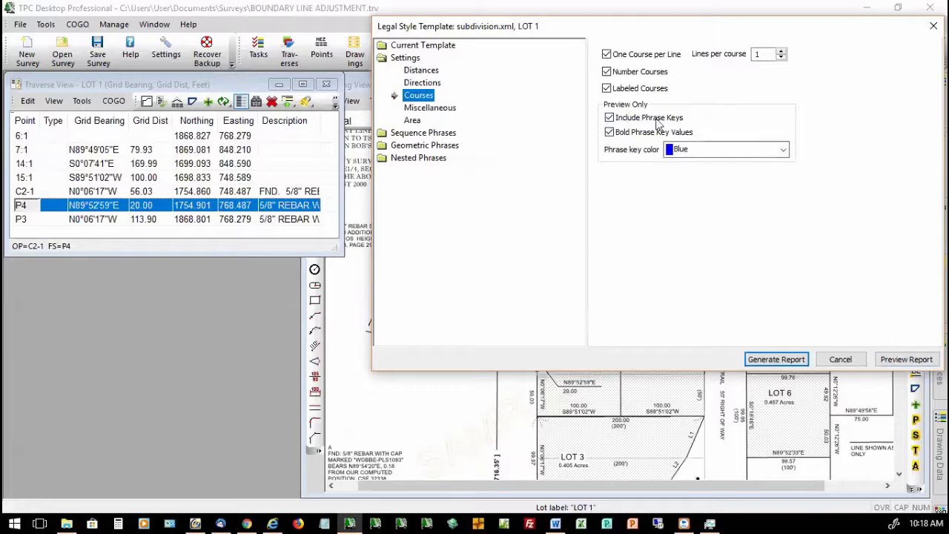
click(901, 361)
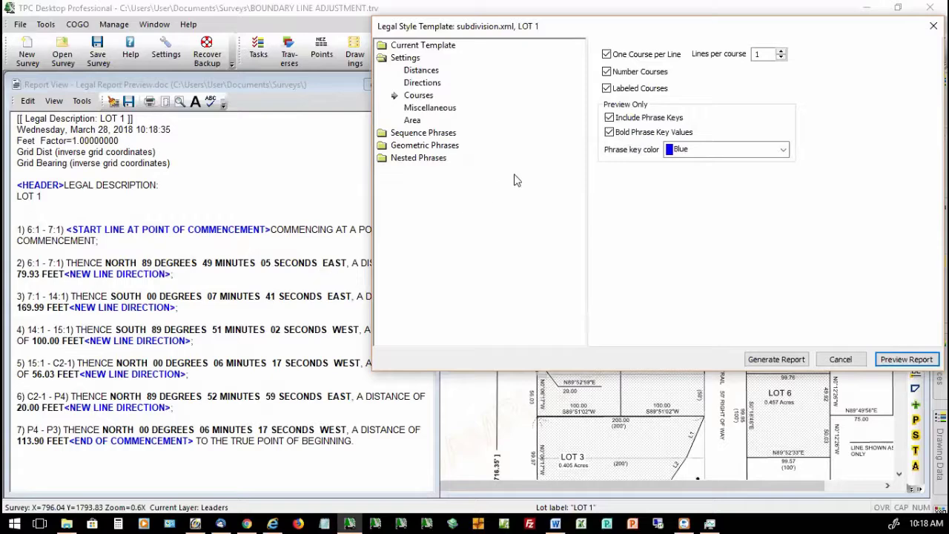
Step: Preview the report without bold phrase key values and also without phrase keys, and re-enable both options
click(610, 132)
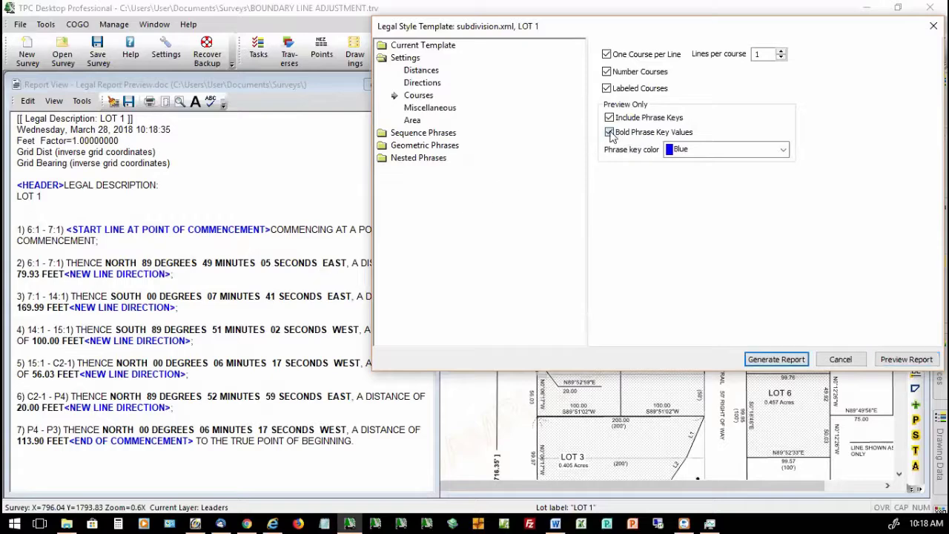
click(909, 360)
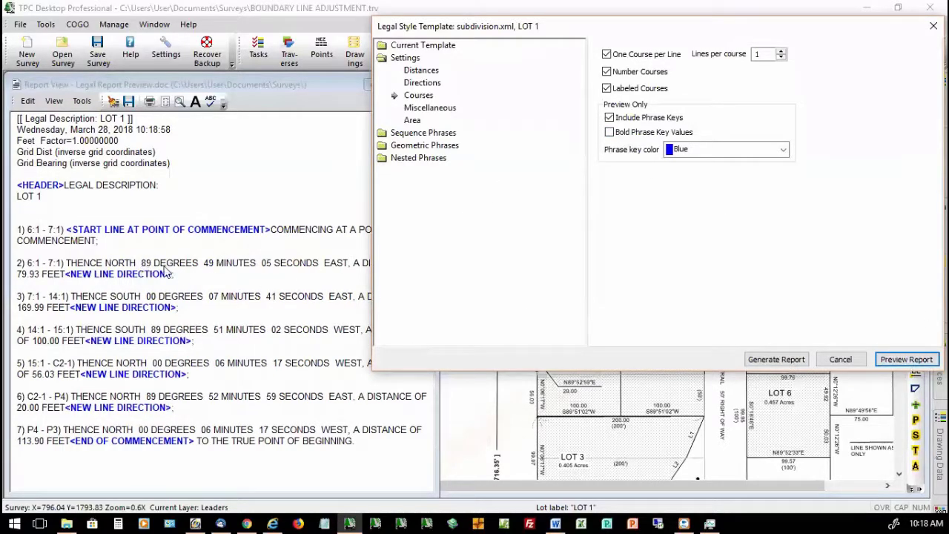
click(609, 118)
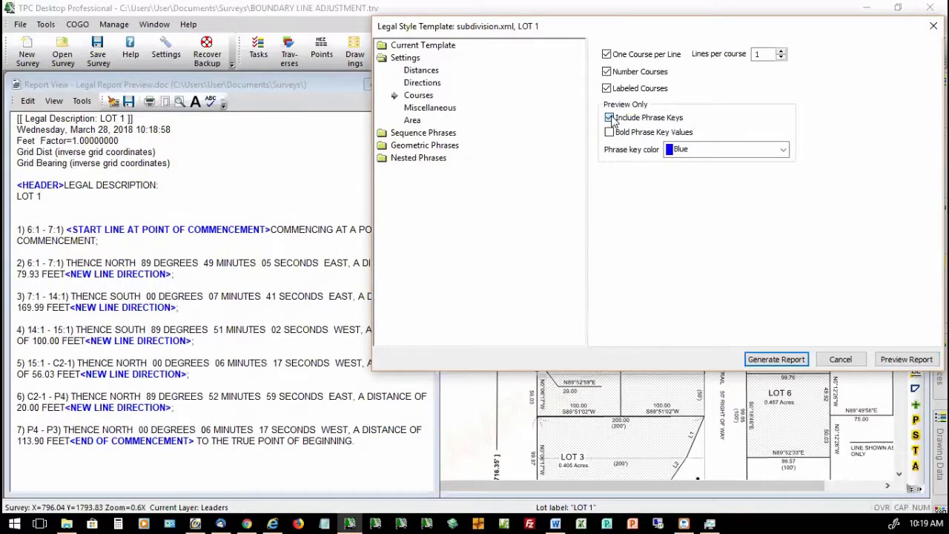
click(893, 359)
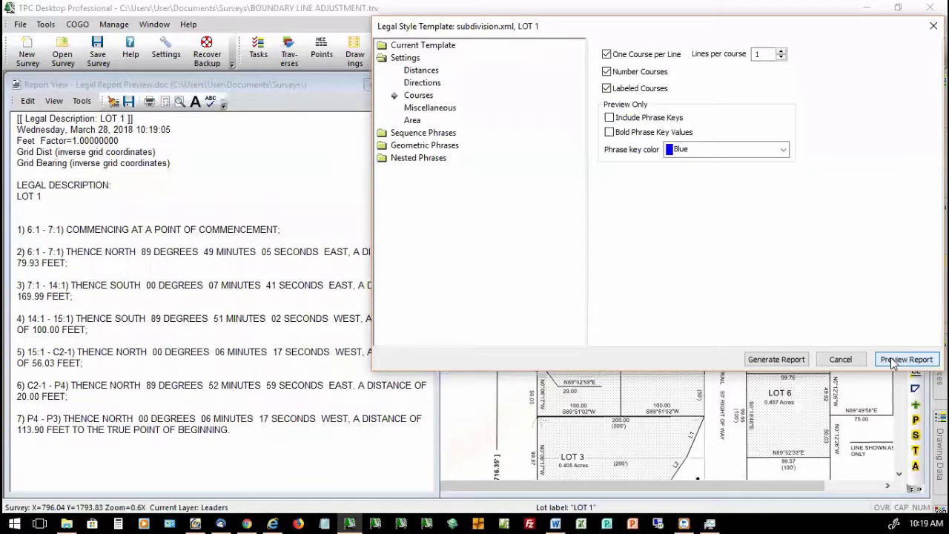
click(608, 117)
click(610, 132)
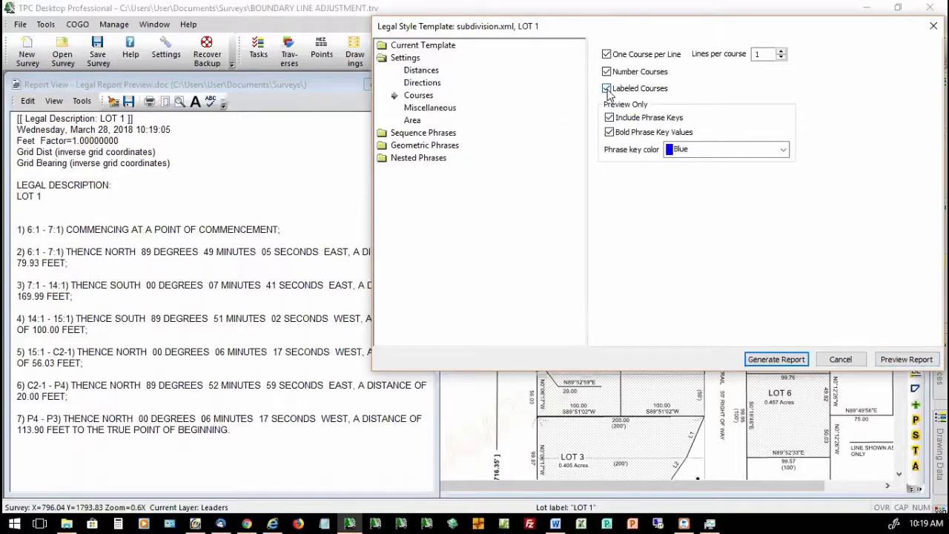
Step: Turn off labeled courses with a report preview, and include descriptions and the user ending phrase
click(904, 359)
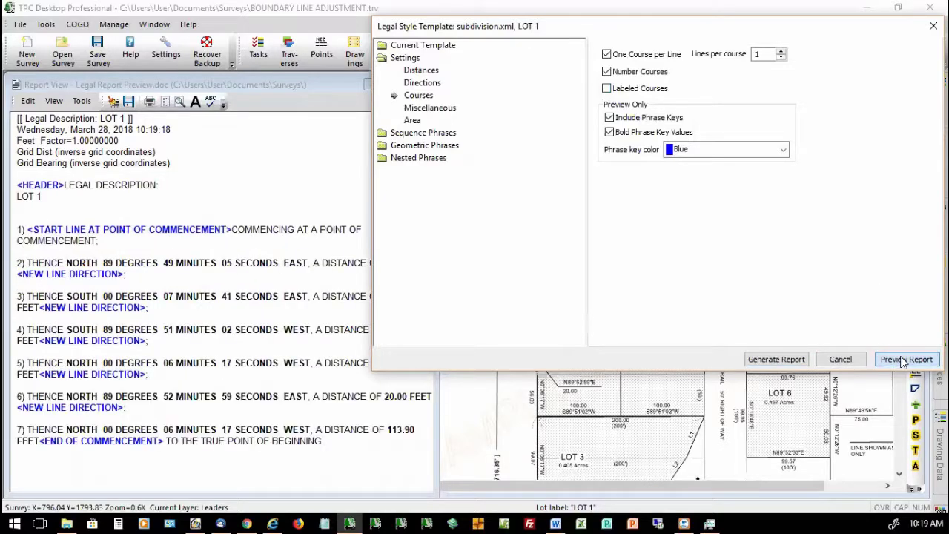
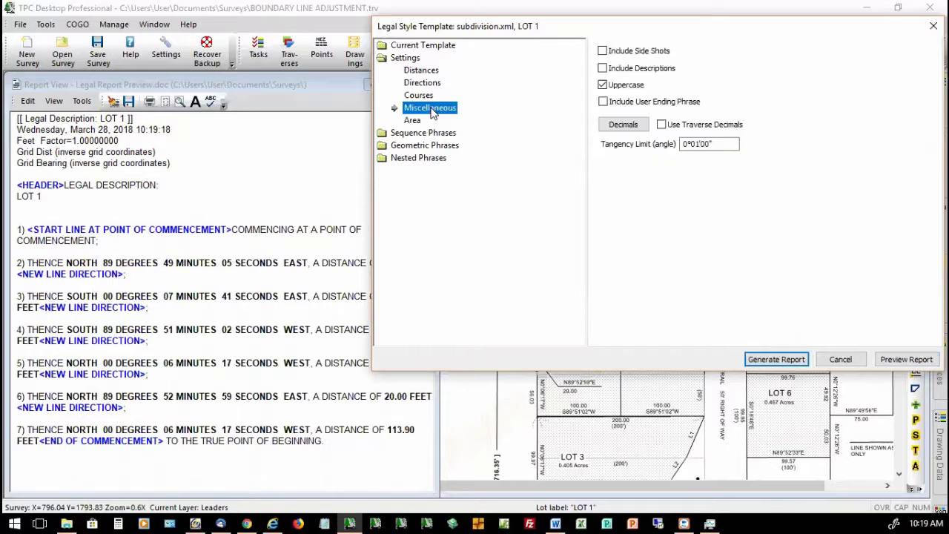
click(603, 68)
click(604, 102)
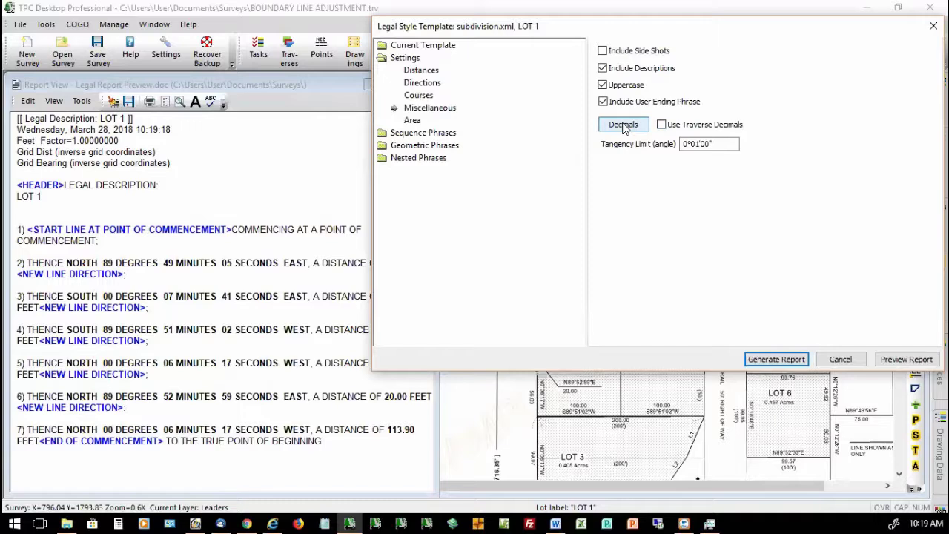
Step: Include the area phrase with square feet units overridden as "Square Feet", and preview the report
click(416, 121)
click(602, 49)
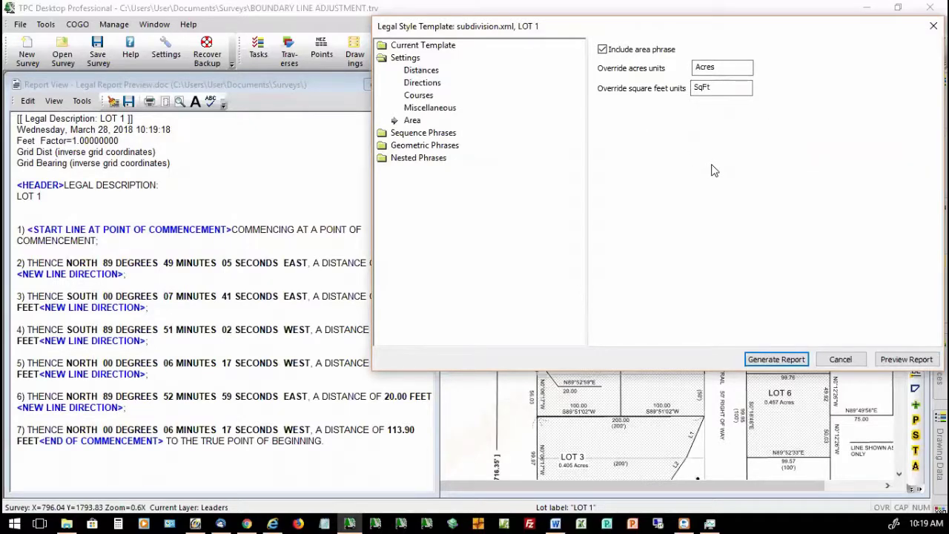
click(698, 88)
text(uare F)
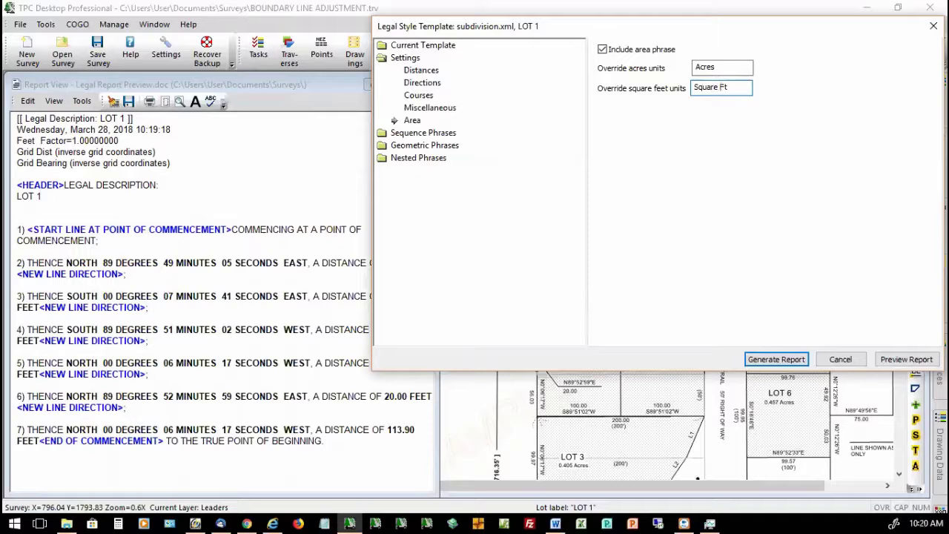
text(eet)
click(912, 360)
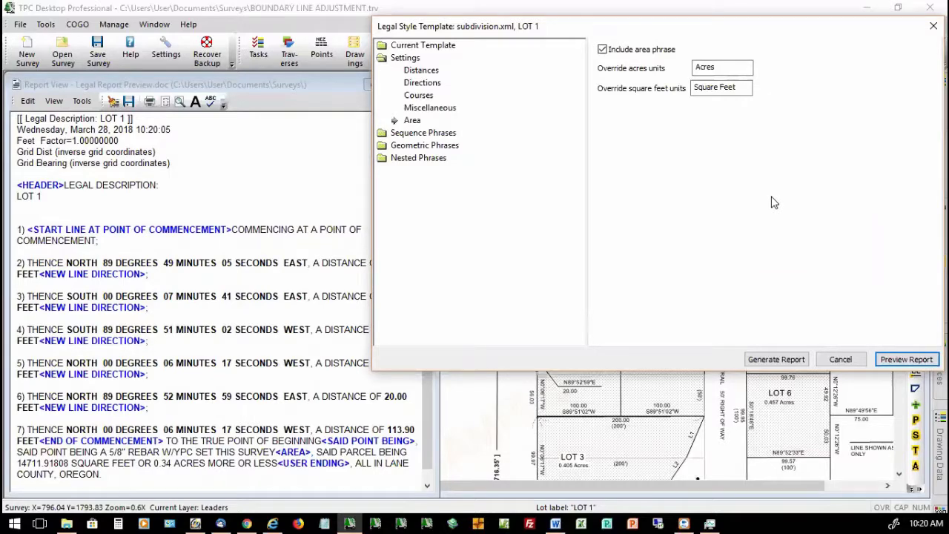
Step: Put the header phrase's parcel name and description placeholders on the same line as "Legal Description:" and preview the report
click(436, 135)
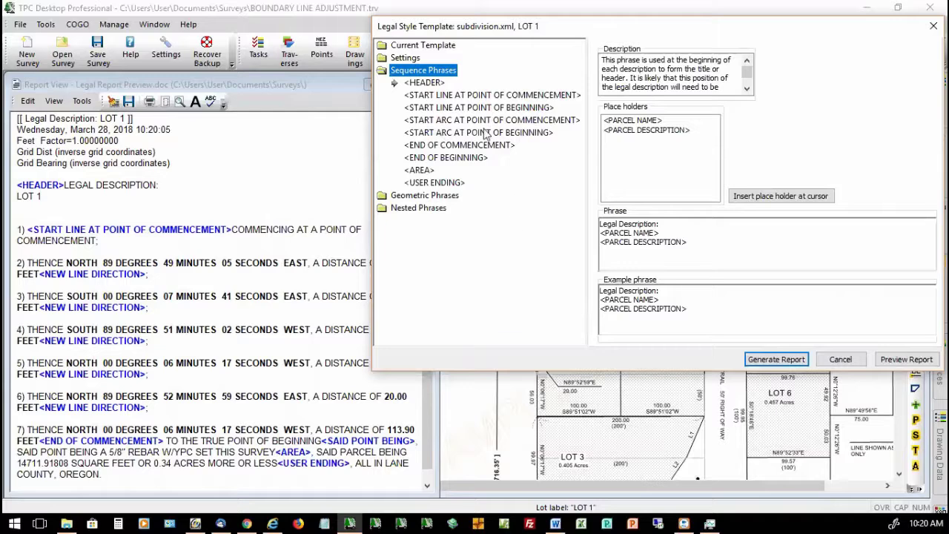
click(424, 84)
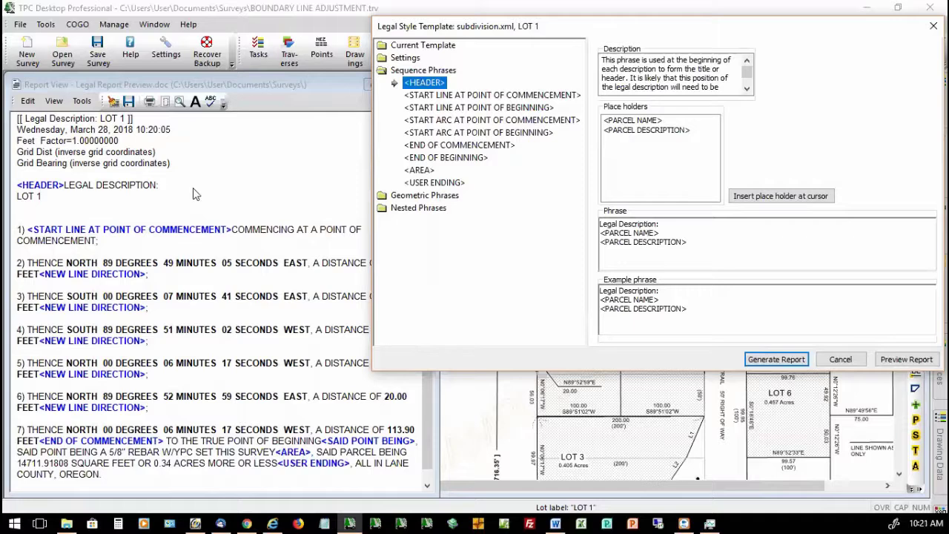
click(686, 221)
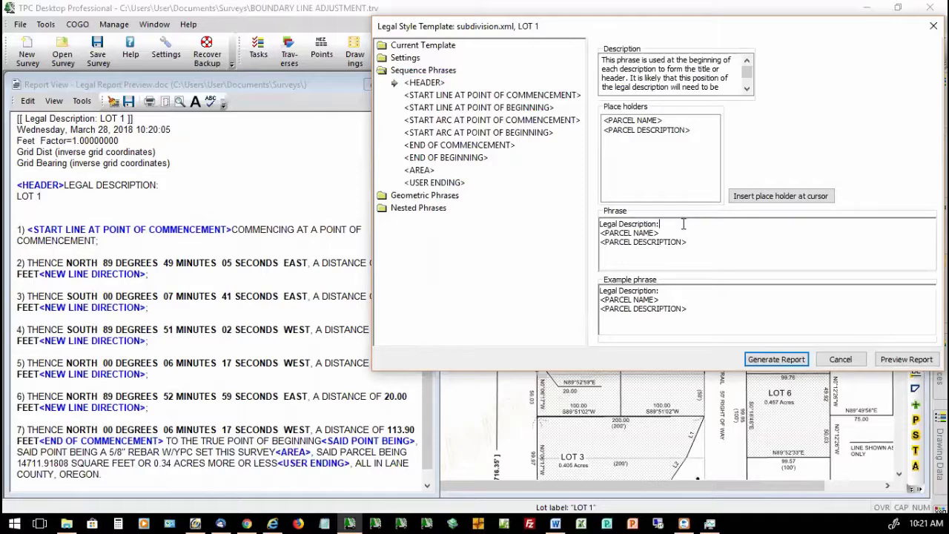
key(Delete)
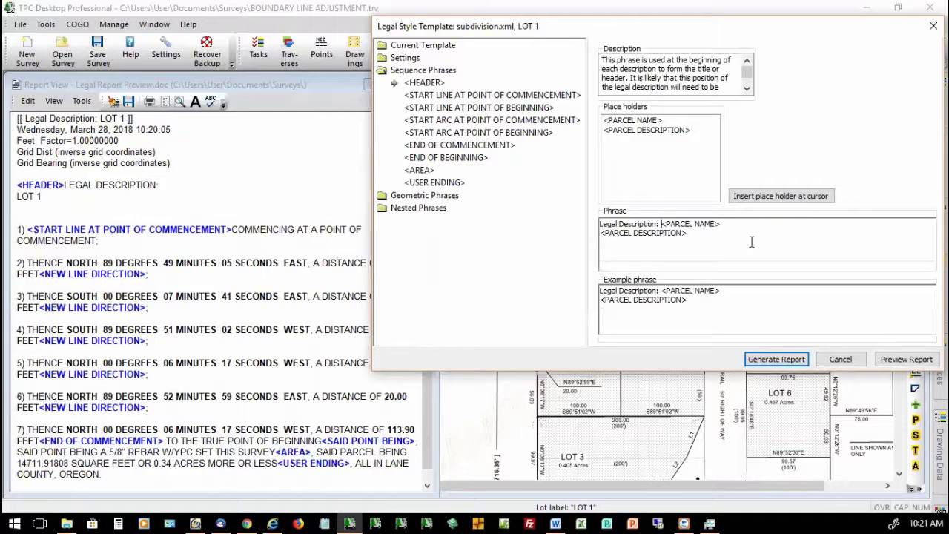
key(End)
key(Delete)
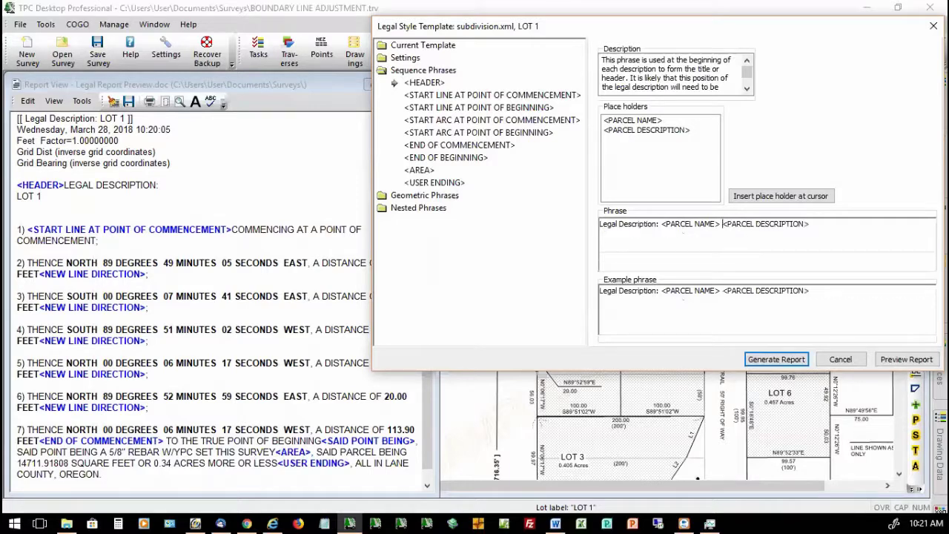
click(906, 361)
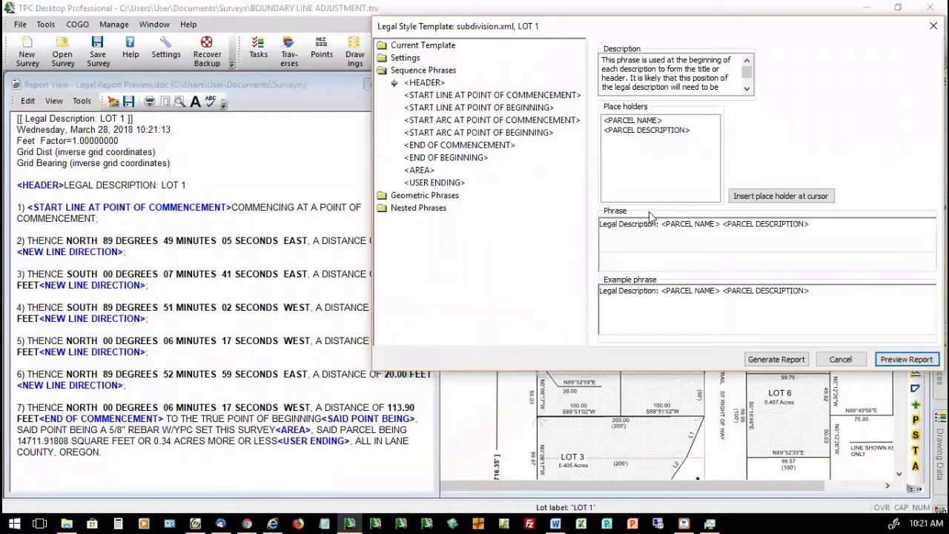
Step: Review the sequence phrases for lines starting at commencement and beginning and arcs at commencement, and preview the report
click(539, 100)
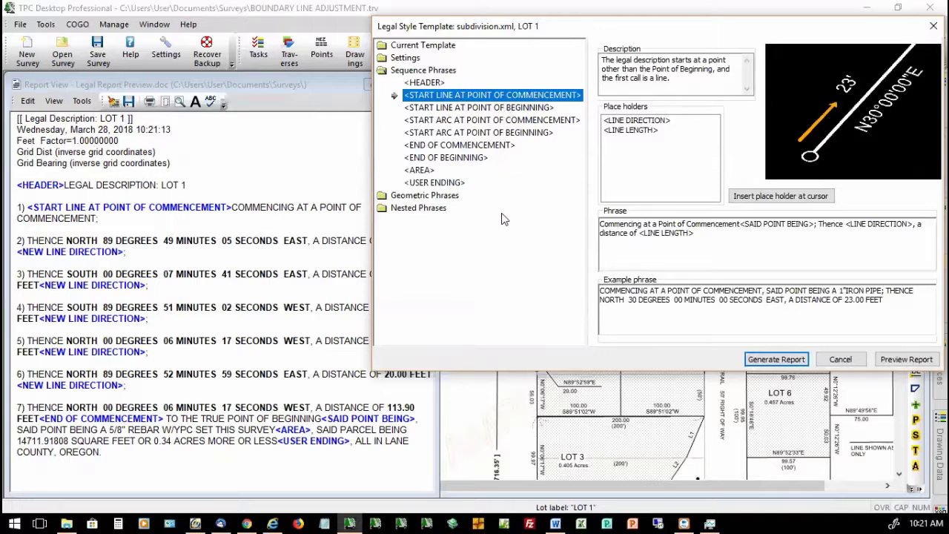
click(739, 227)
click(495, 109)
click(496, 121)
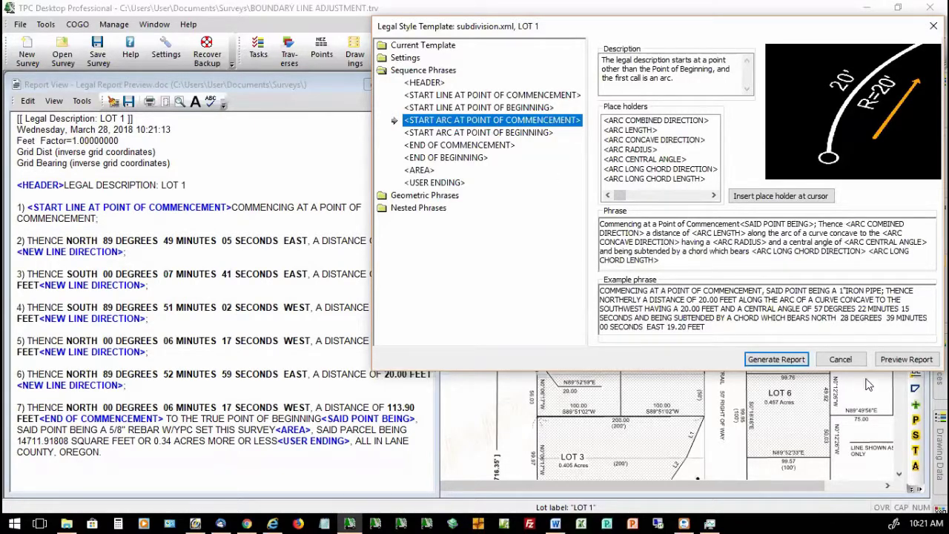
click(906, 359)
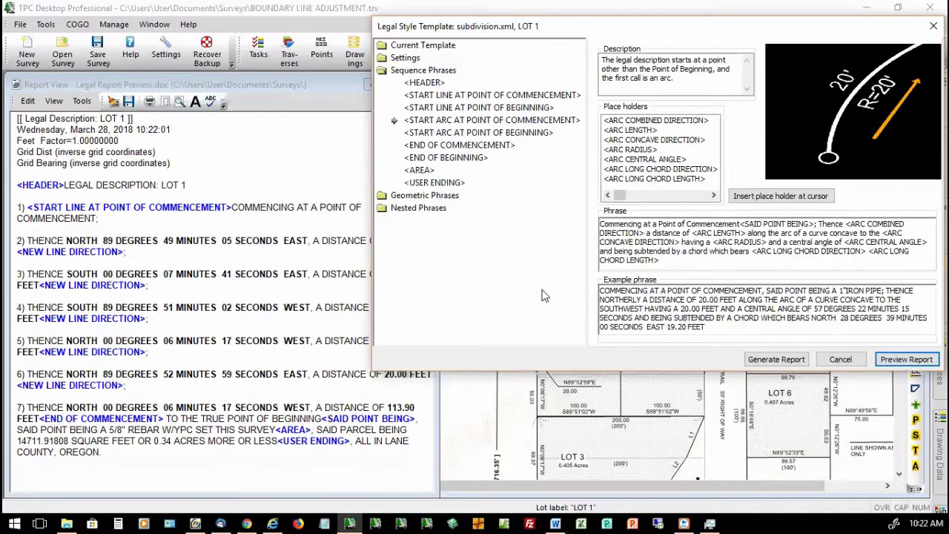
Step: Examine the area phrase, the start line at point of beginning phrase, and the start arc at commencement phrase with its example
click(420, 171)
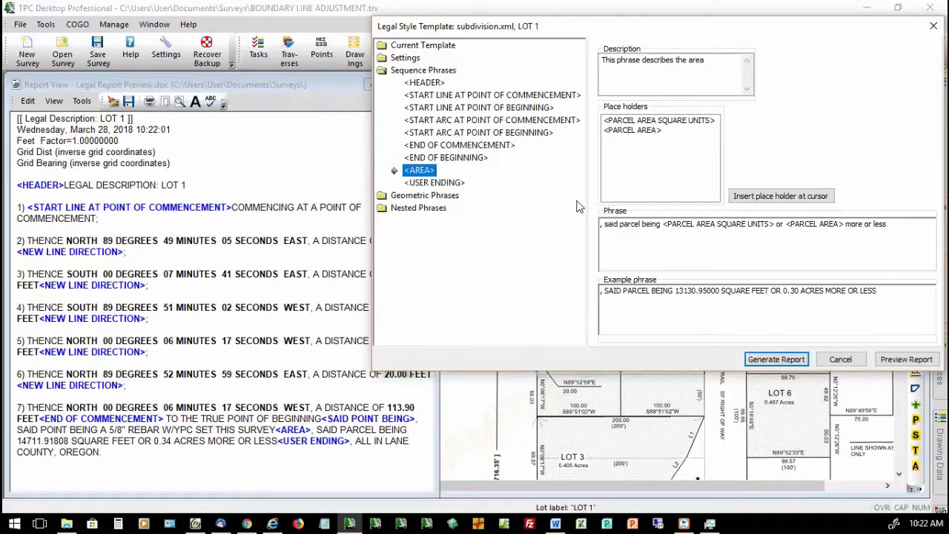
click(478, 110)
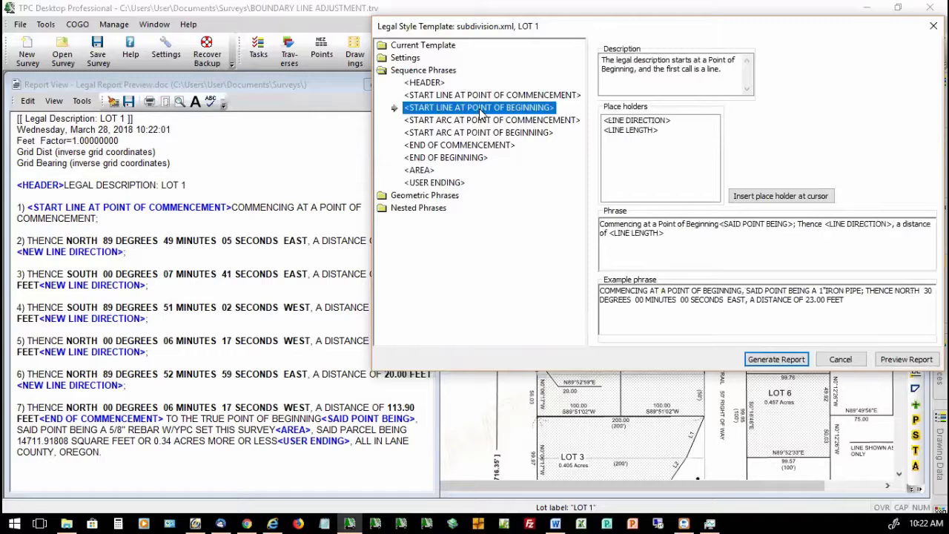
click(525, 125)
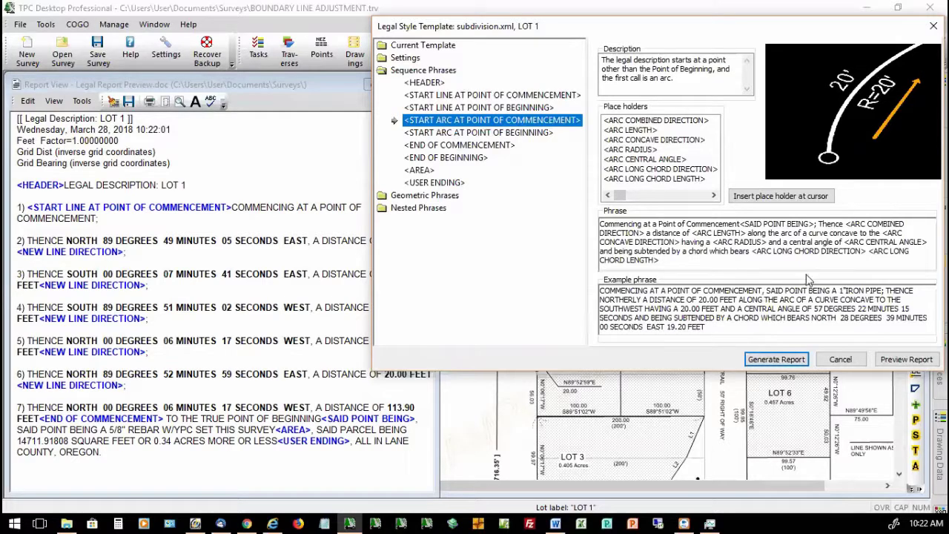
click(686, 253)
click(689, 245)
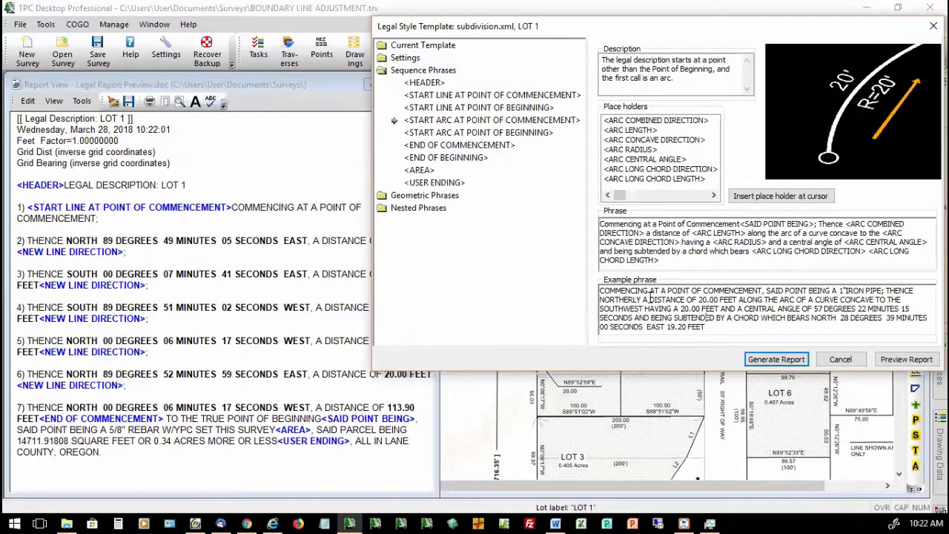
click(716, 330)
Step: Examine the geometric phrases for tangent and radial lines, new line and arc directions, cusps and compound arcs
click(421, 196)
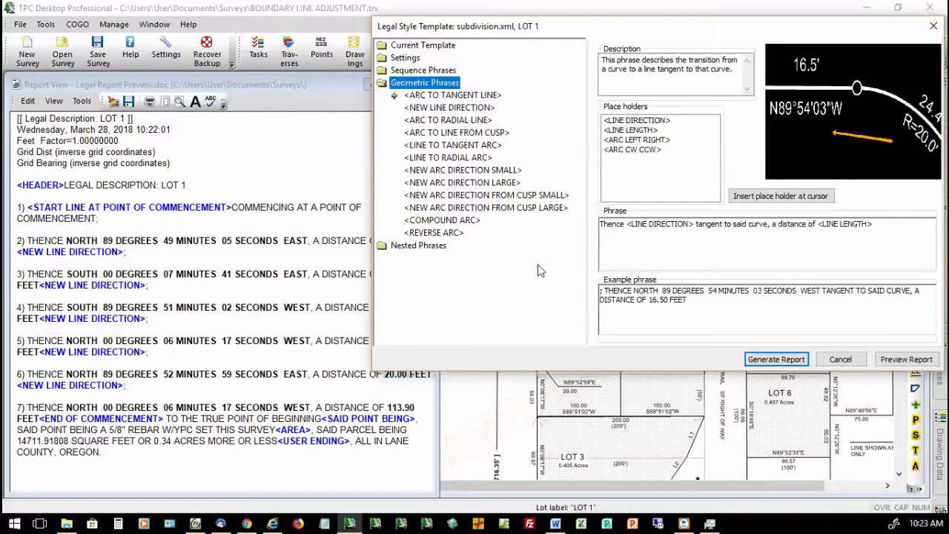
click(452, 99)
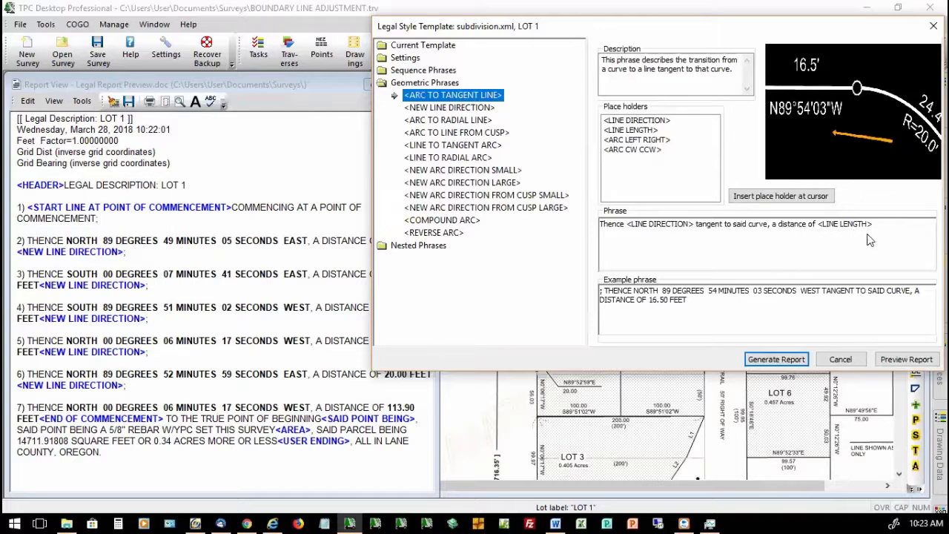
click(449, 107)
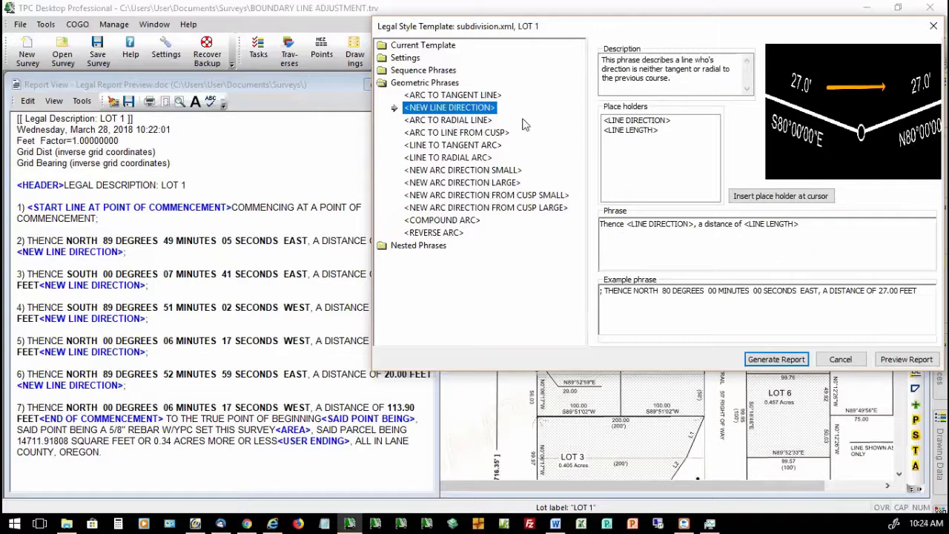
click(450, 121)
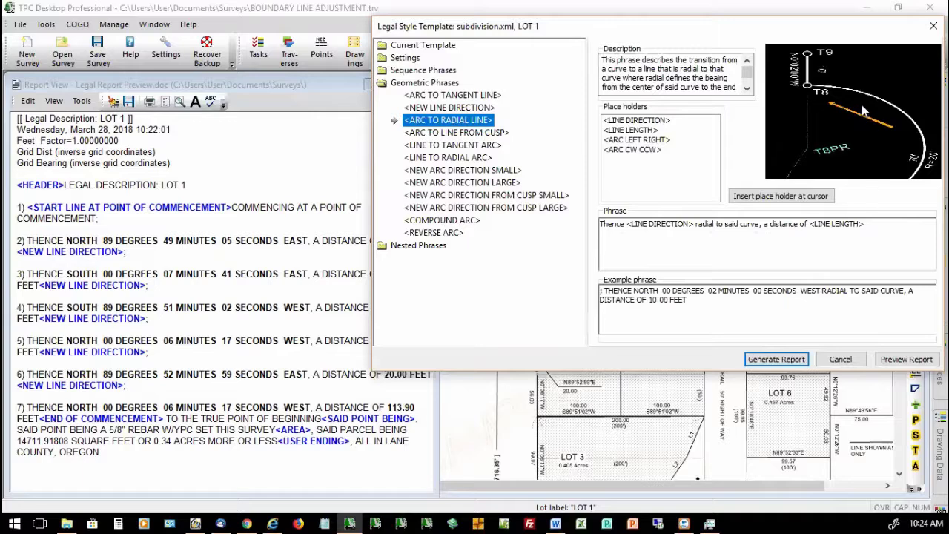
click(456, 146)
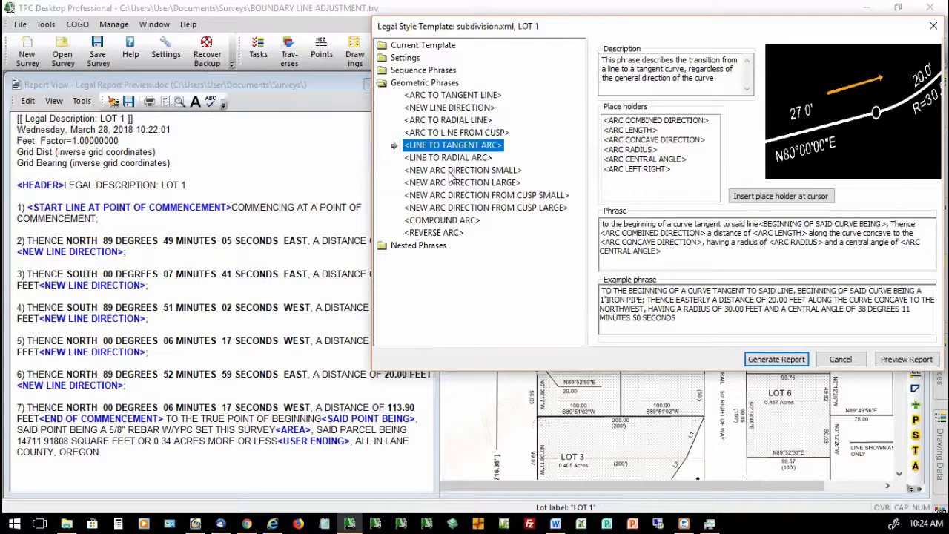
click(450, 171)
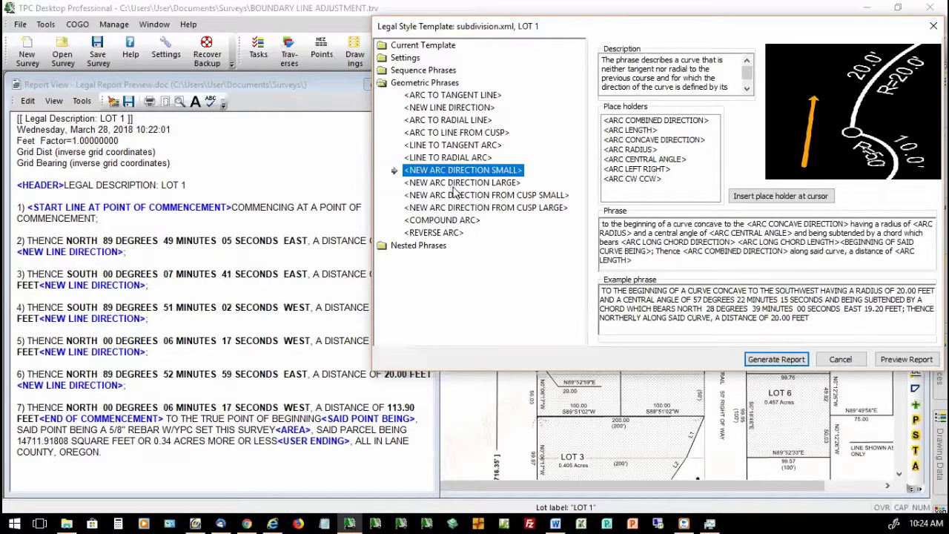
click(458, 184)
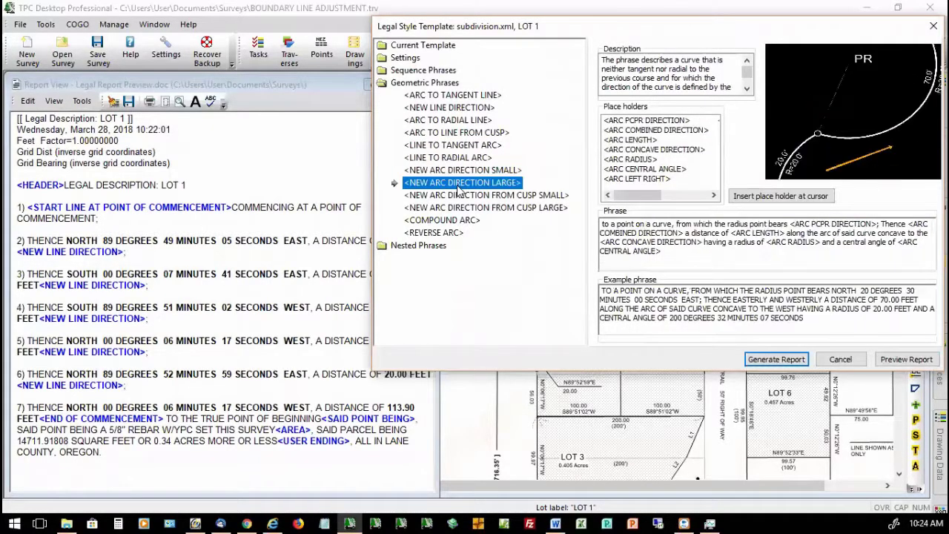
click(466, 197)
click(467, 221)
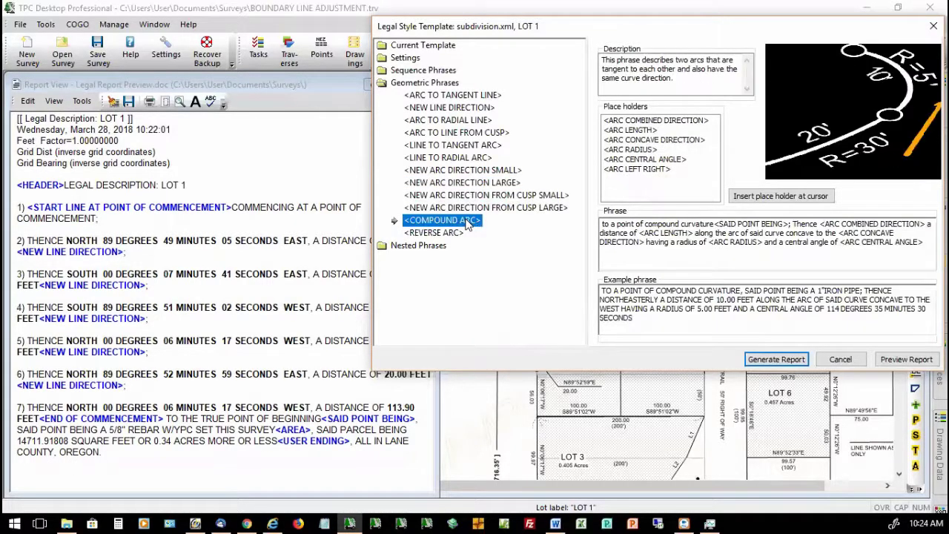
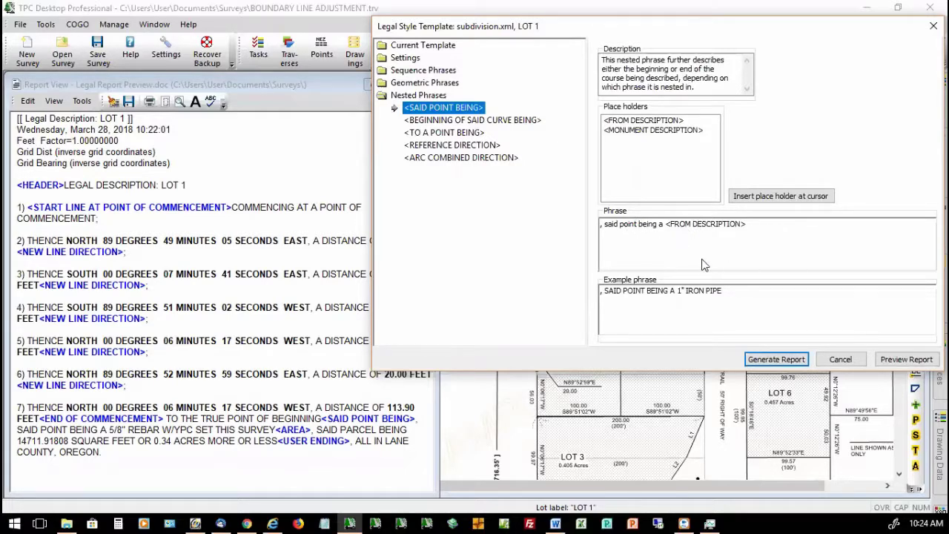
Step: Examine the nested phrases and the current template's save options, and close the legal style template without generating a report
click(529, 120)
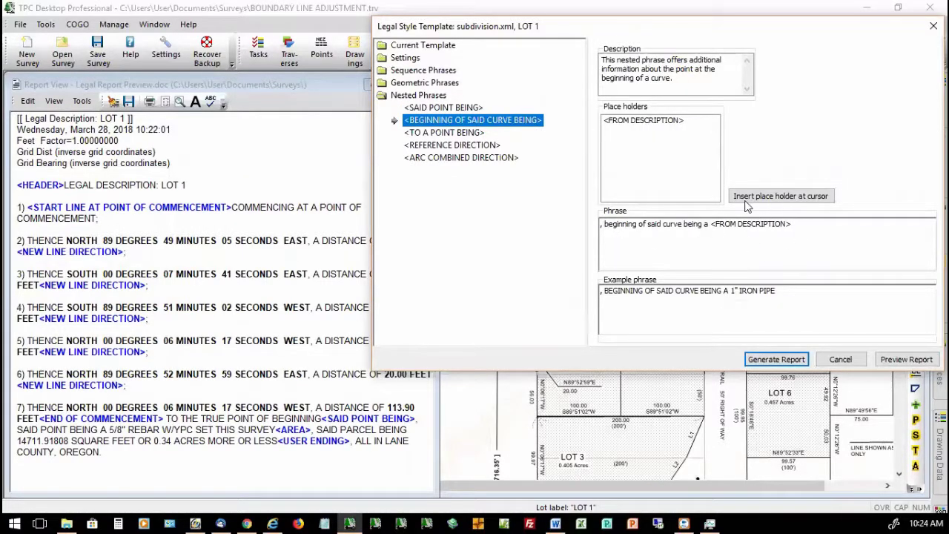
click(459, 135)
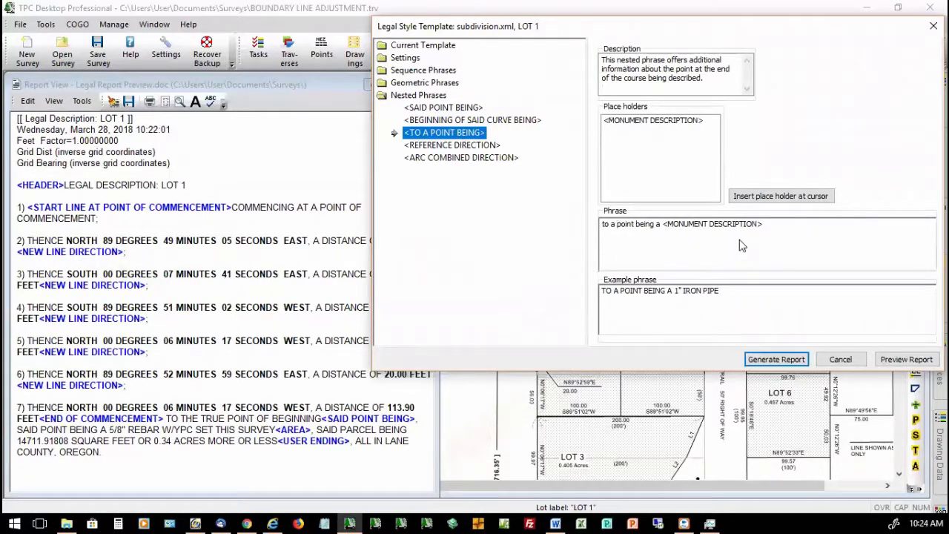
click(474, 148)
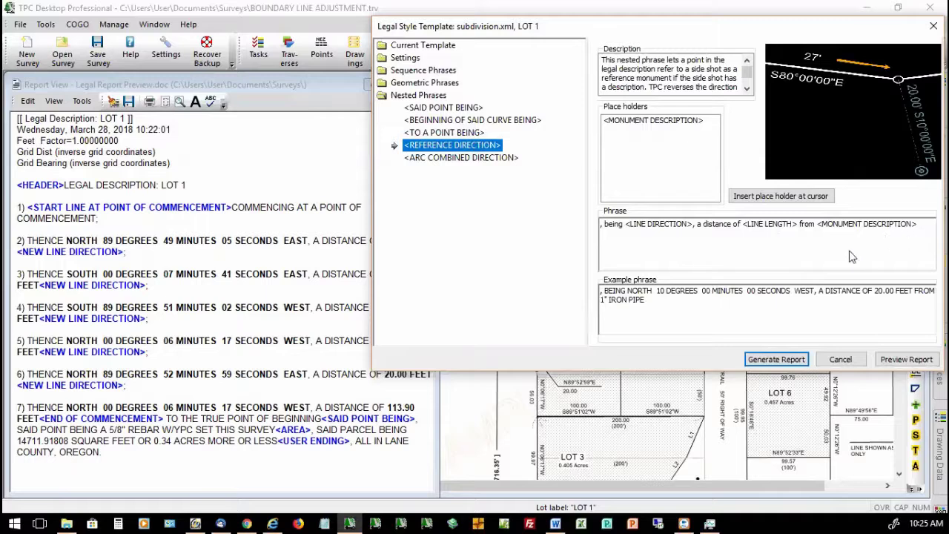
click(493, 161)
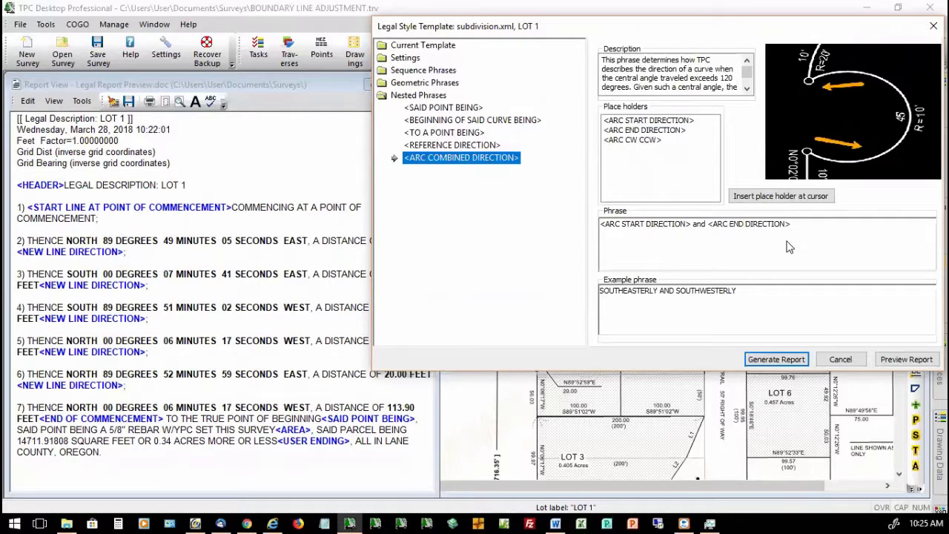
click(436, 47)
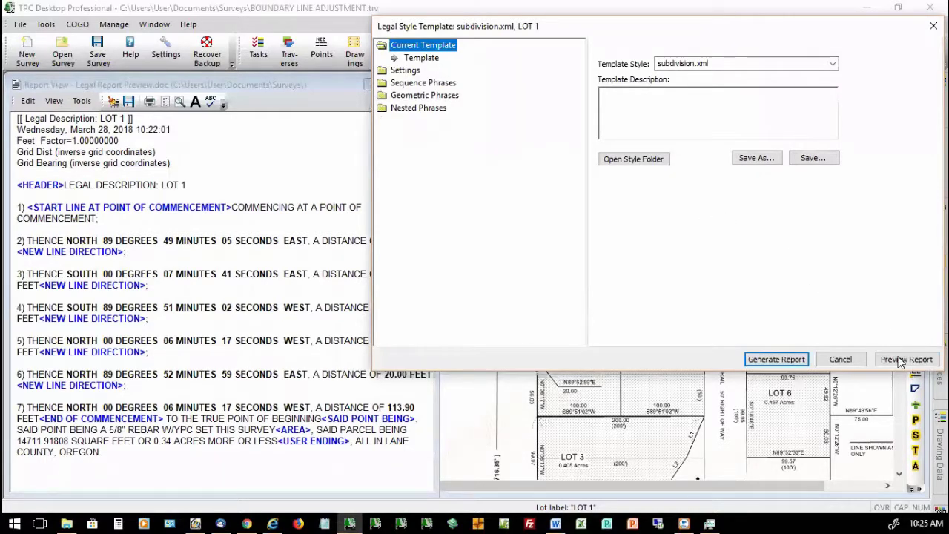
click(841, 360)
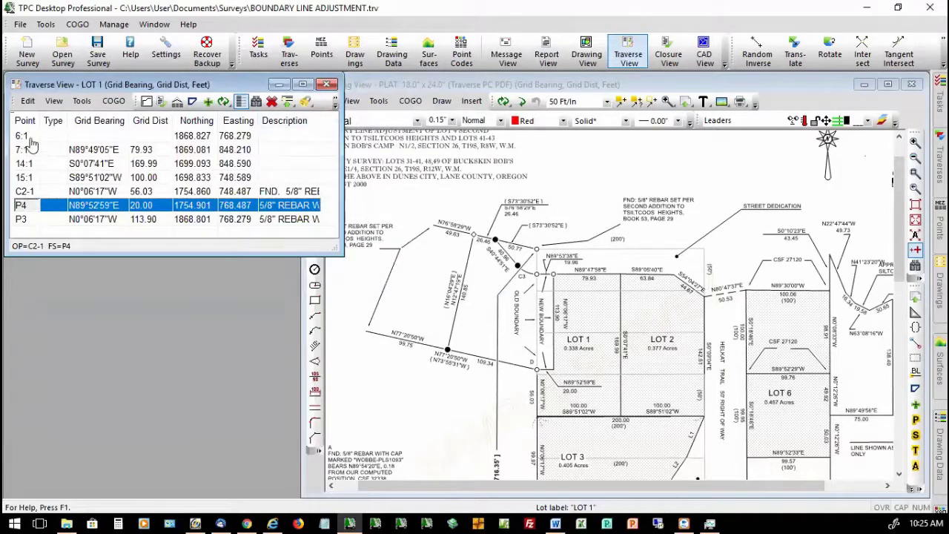
Step: Select starting point 6:1 in the LOT 1 traverse and inspect its first course and lot label in the plat drawing
click(29, 138)
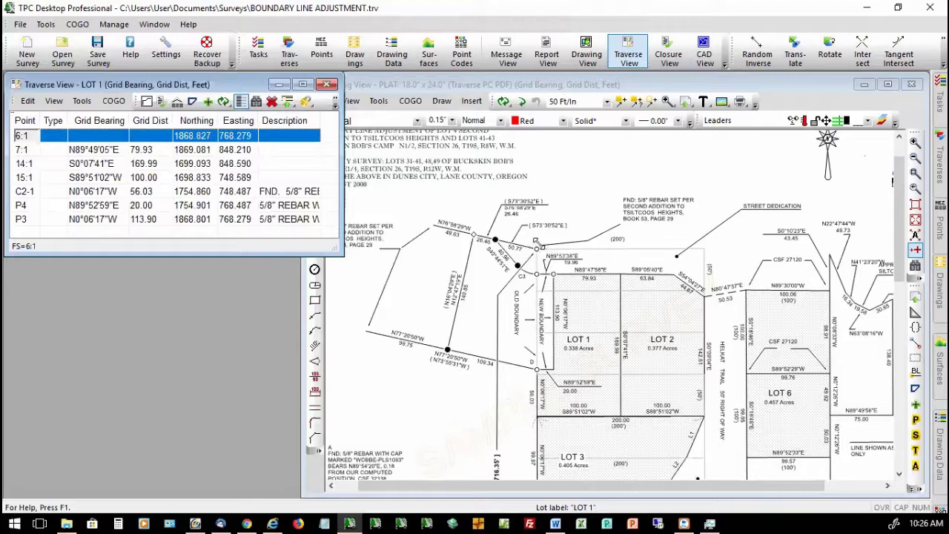
click(593, 85)
mouse_move(546, 280)
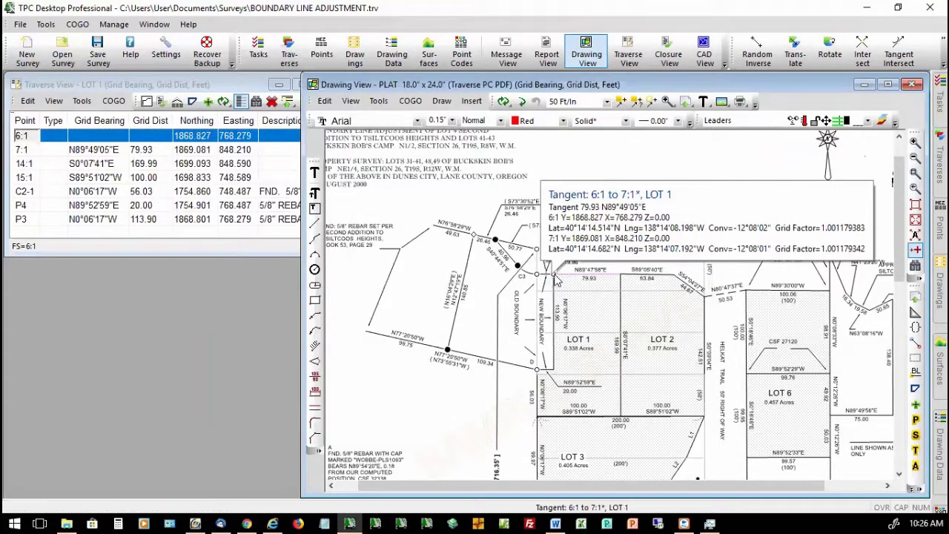
mouse_move(580, 343)
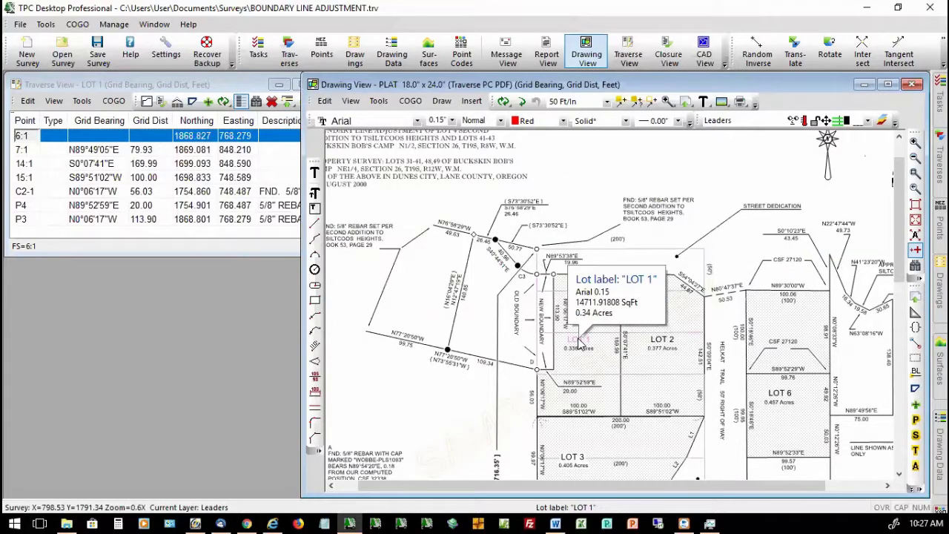
Step: Pick T2-2, 5:1 and P3 in the plat drawing as LOT 1's legal description commencement points and accept the point chain
right_click(580, 343)
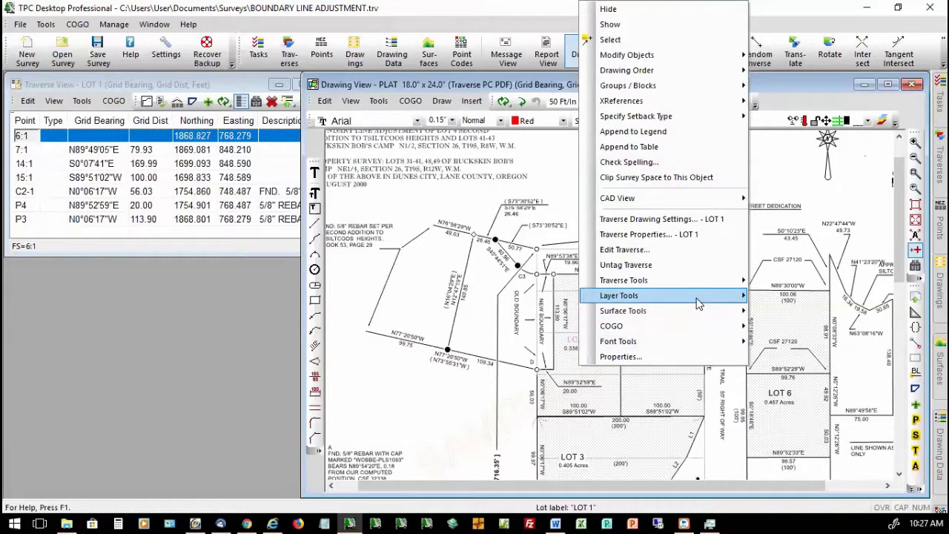
mouse_move(697, 284)
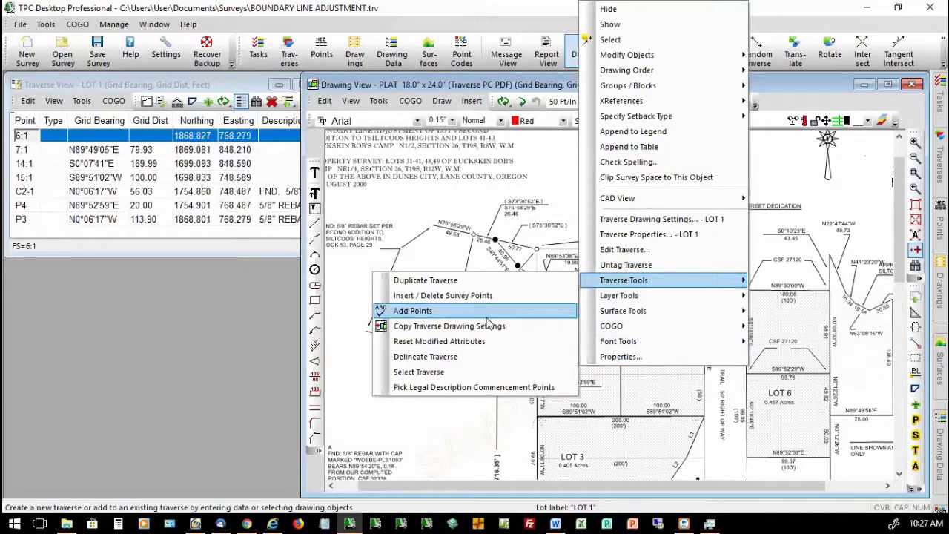
click(471, 388)
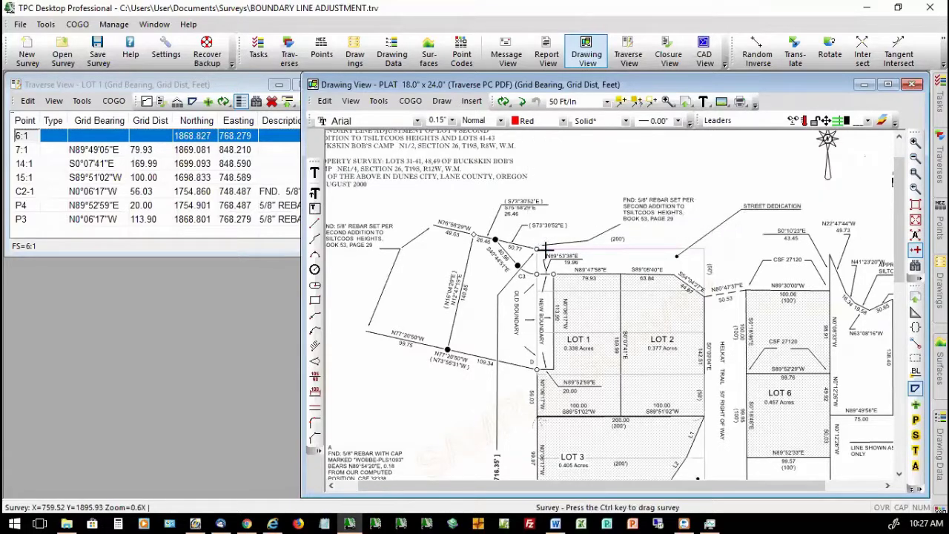
mouse_move(549, 255)
mouse_move(540, 277)
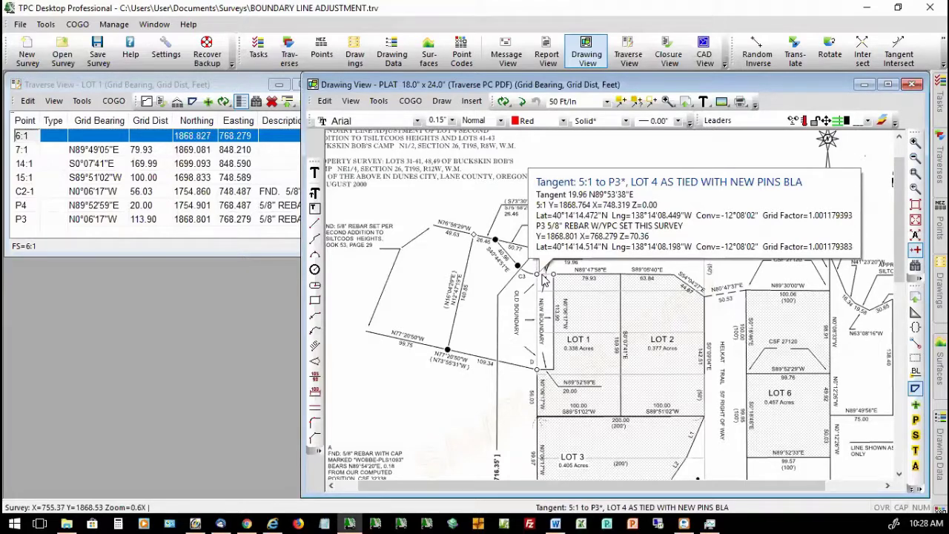
click(545, 280)
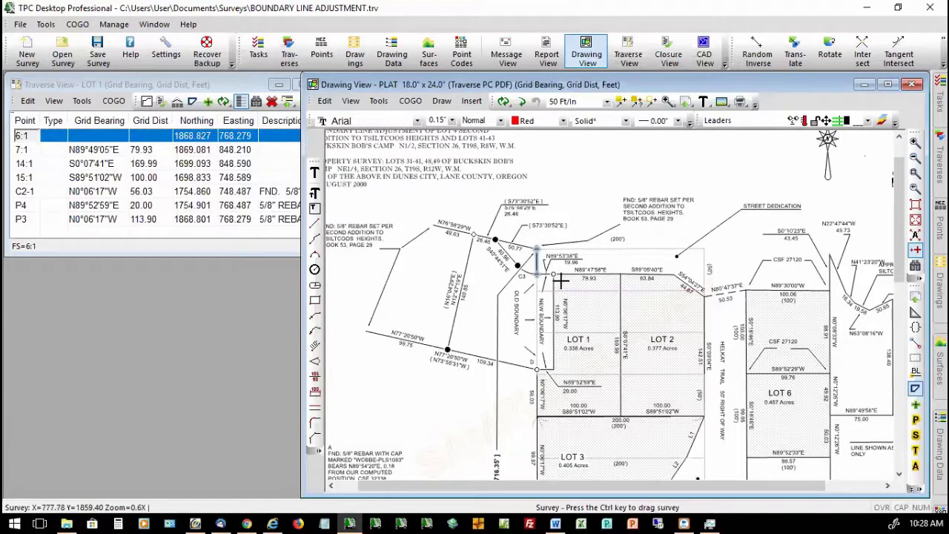
mouse_move(557, 288)
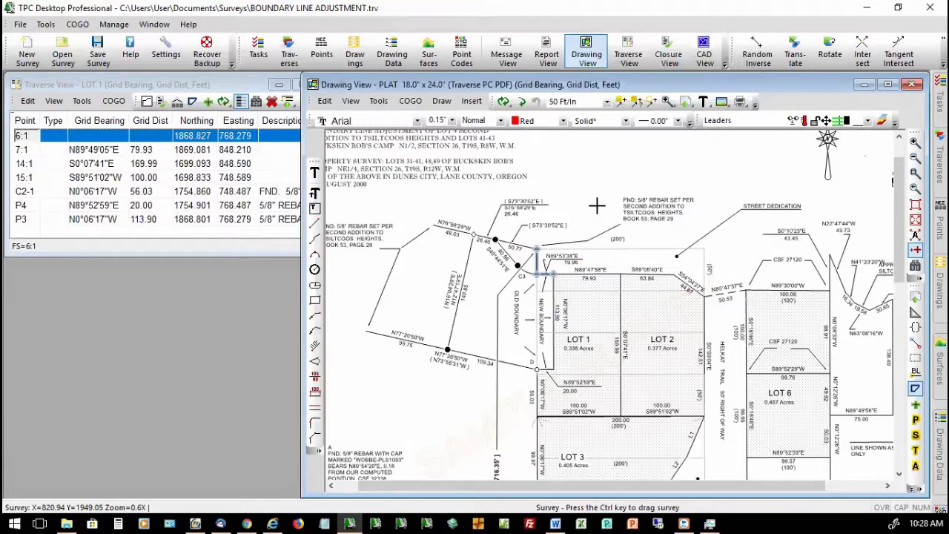
double_click(597, 207)
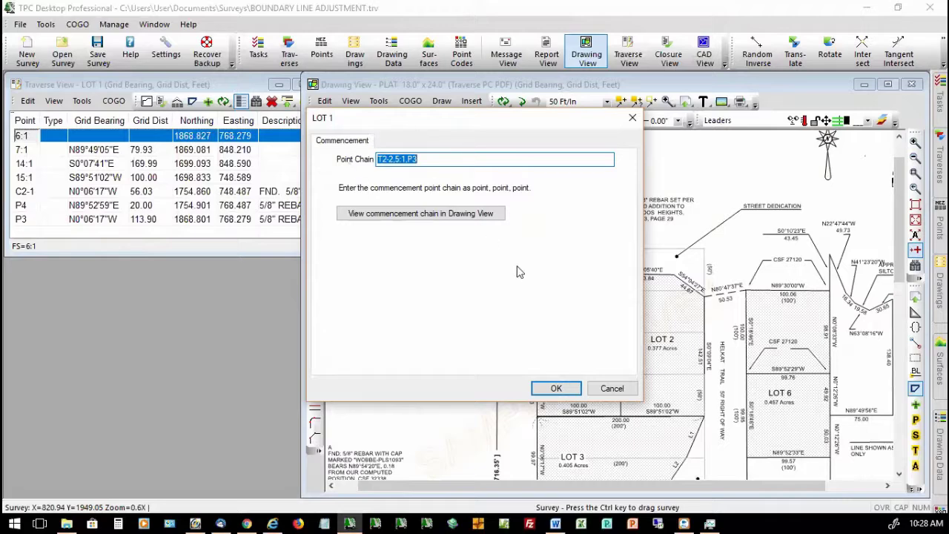
click(555, 390)
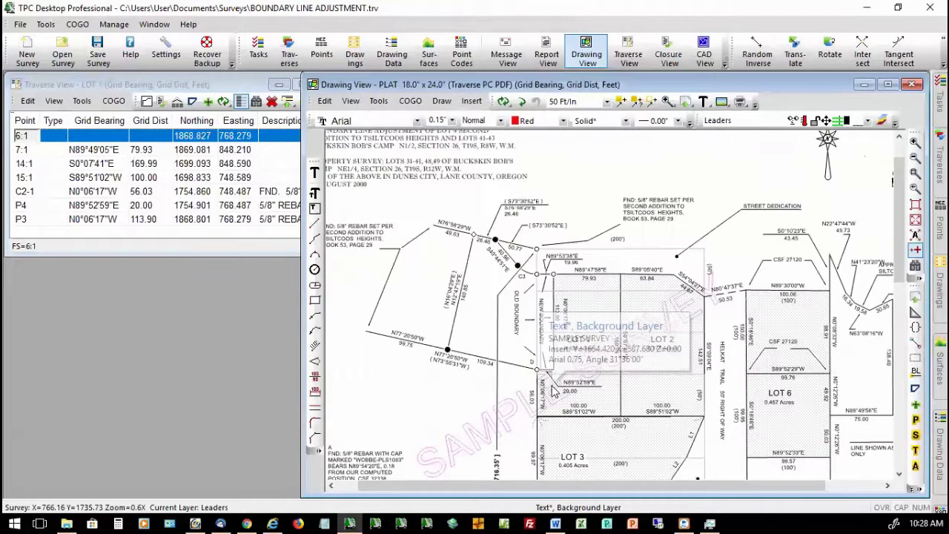
Step: Preview LOT 1's legal description report with the subdivision.xml template, and close the template and the report
click(82, 101)
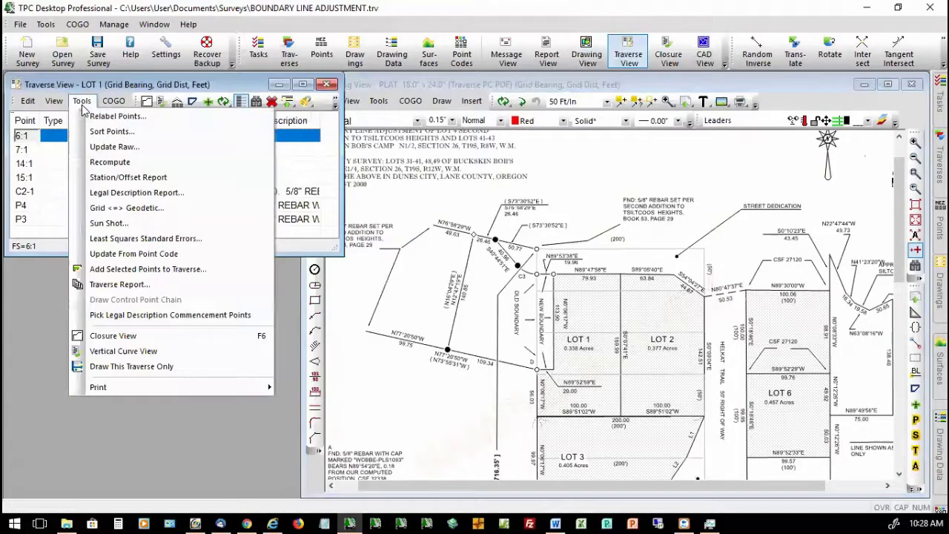
click(100, 192)
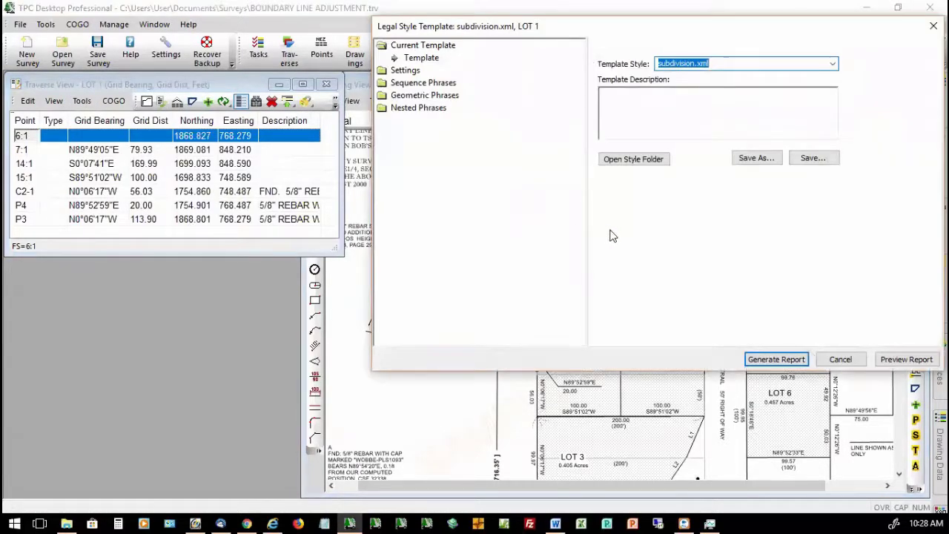
click(908, 360)
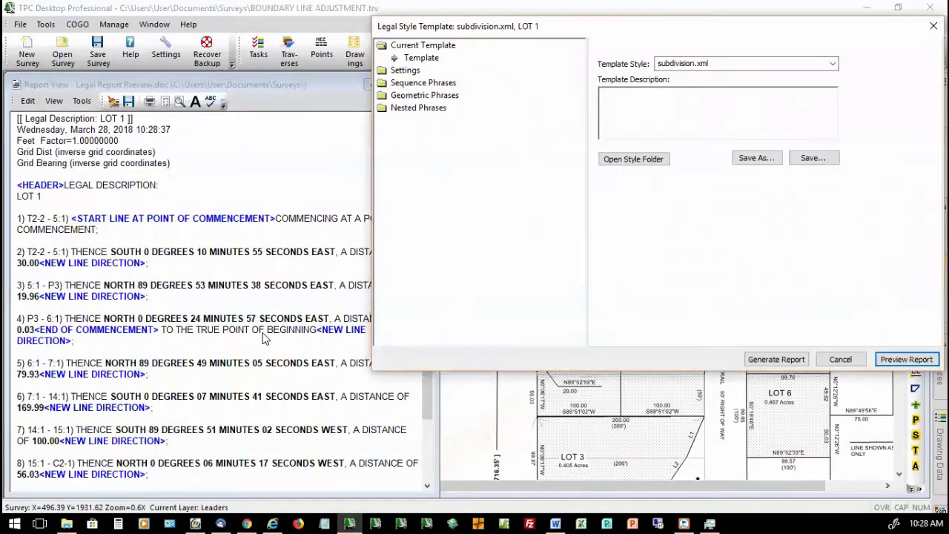
click(932, 26)
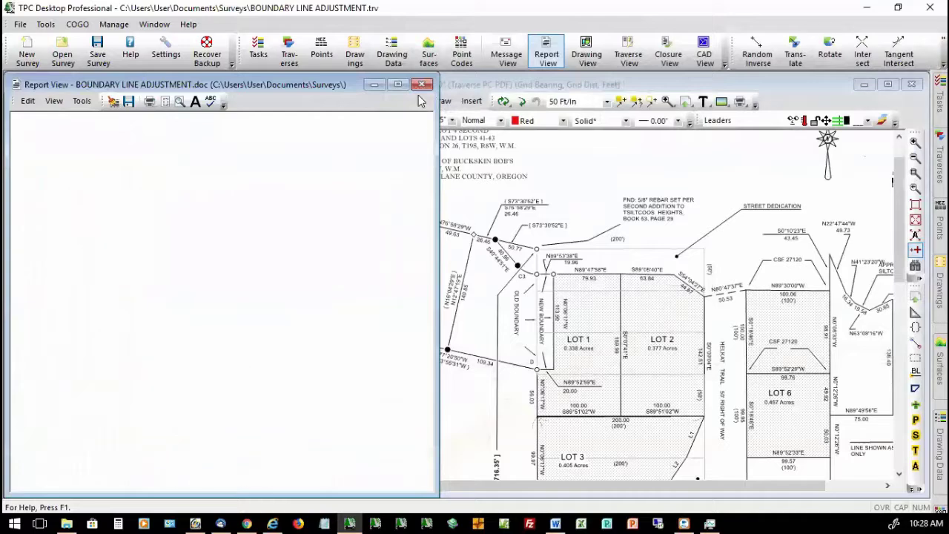
click(423, 85)
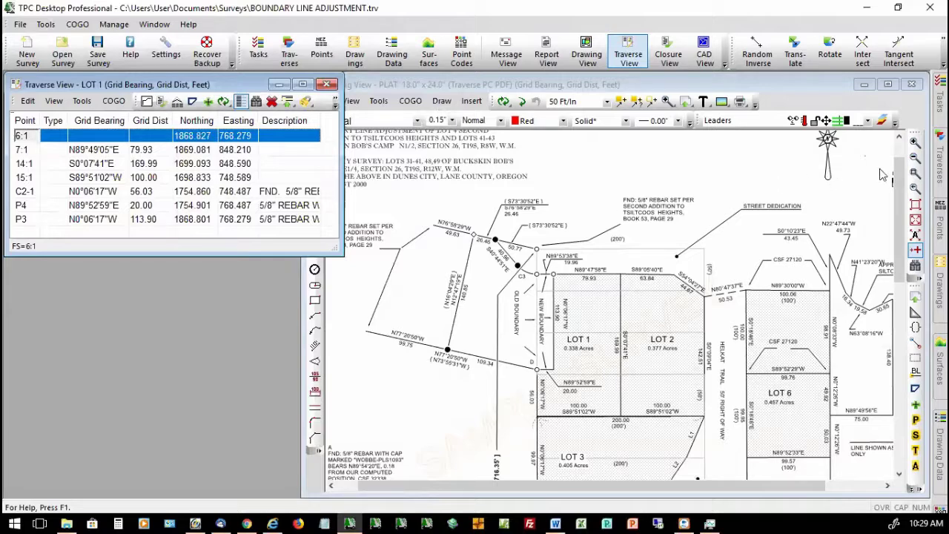
Step: Examine LOT 1's closure summary with its closure type and closing point settings, and close it without changes
mouse_move(937, 163)
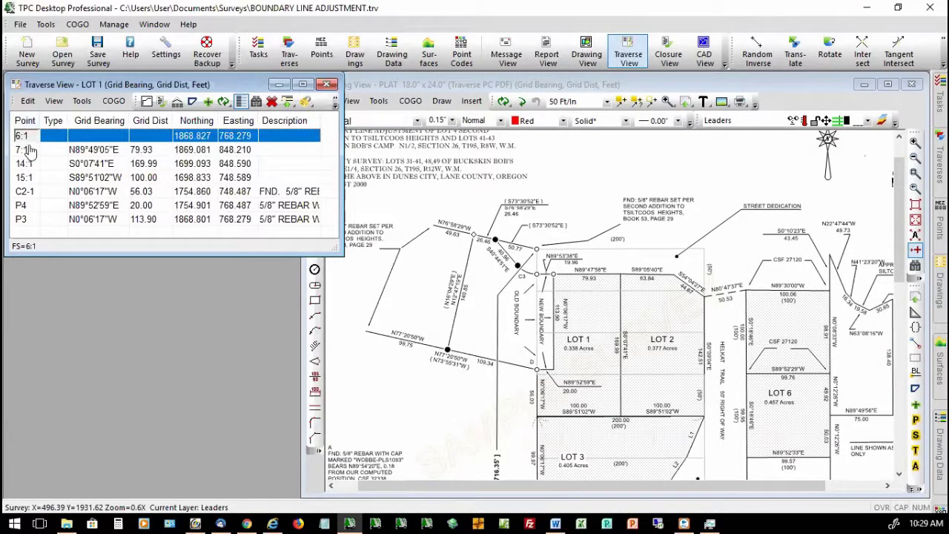
click(82, 101)
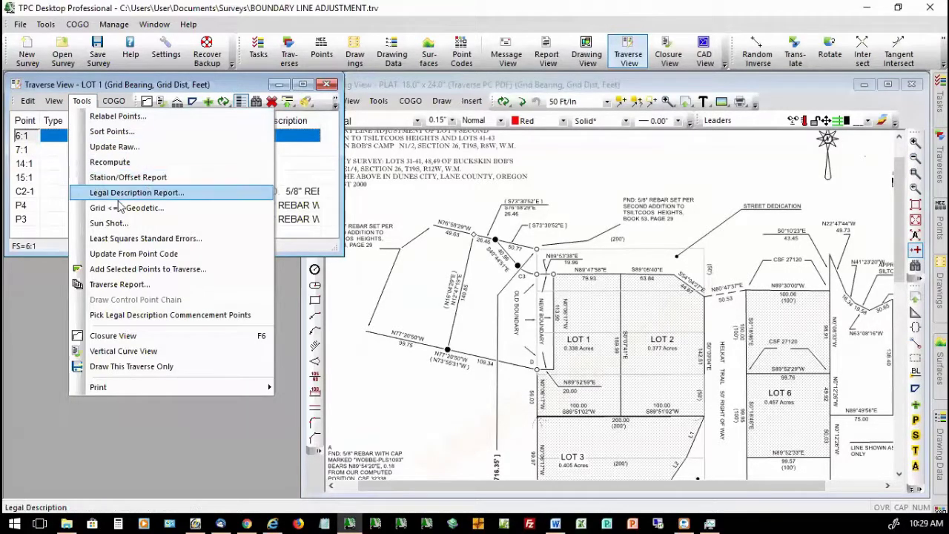
click(112, 338)
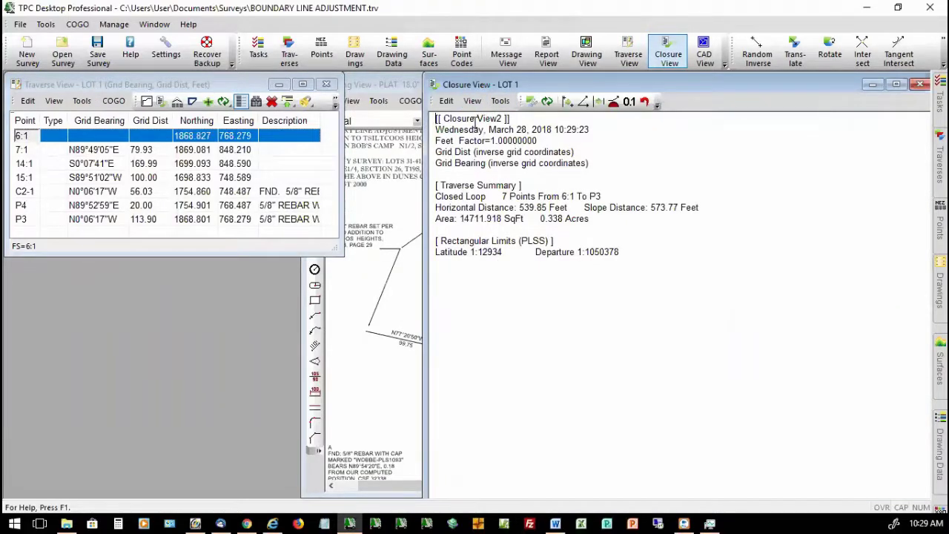
click(447, 103)
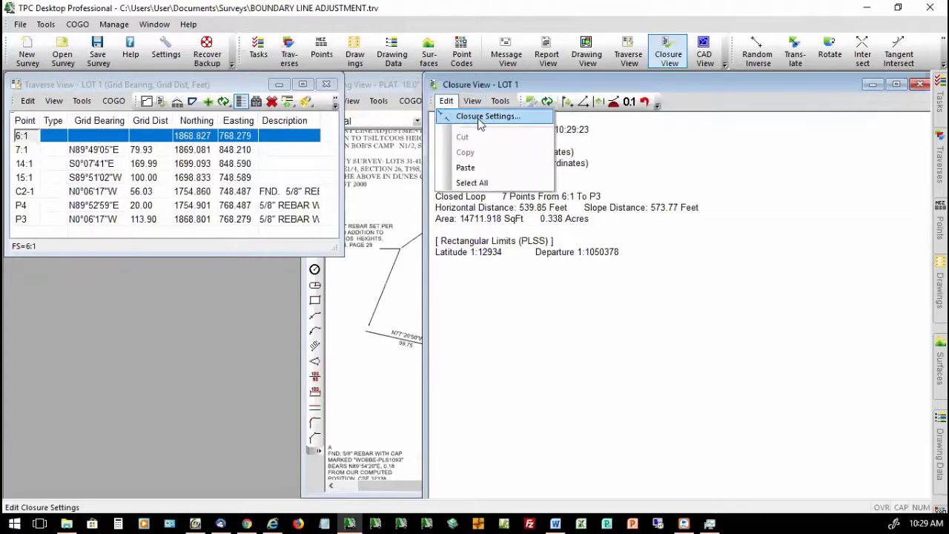
click(482, 116)
click(392, 174)
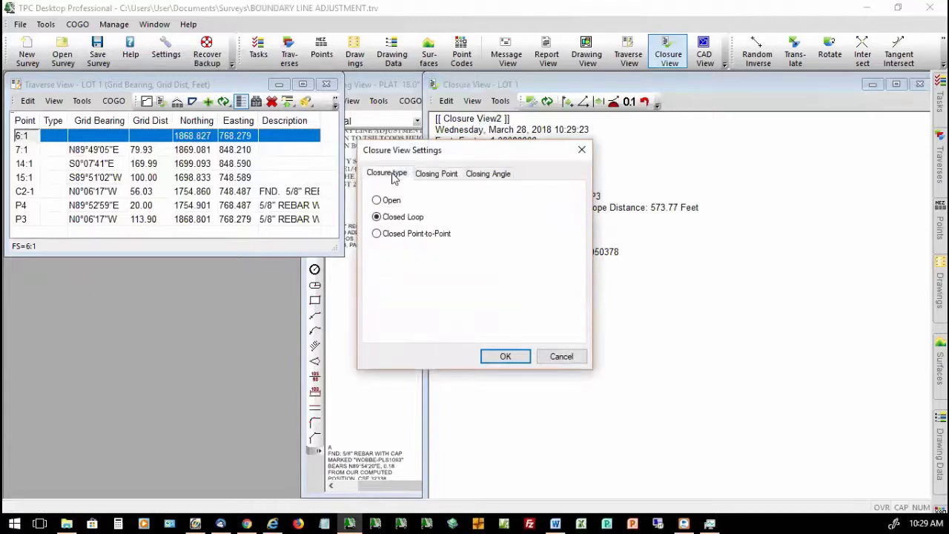
click(444, 175)
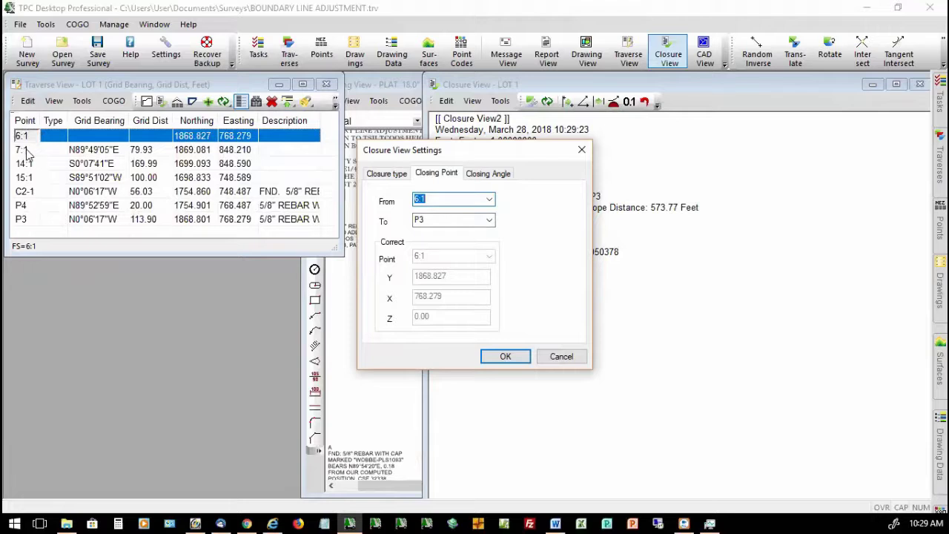
click(561, 357)
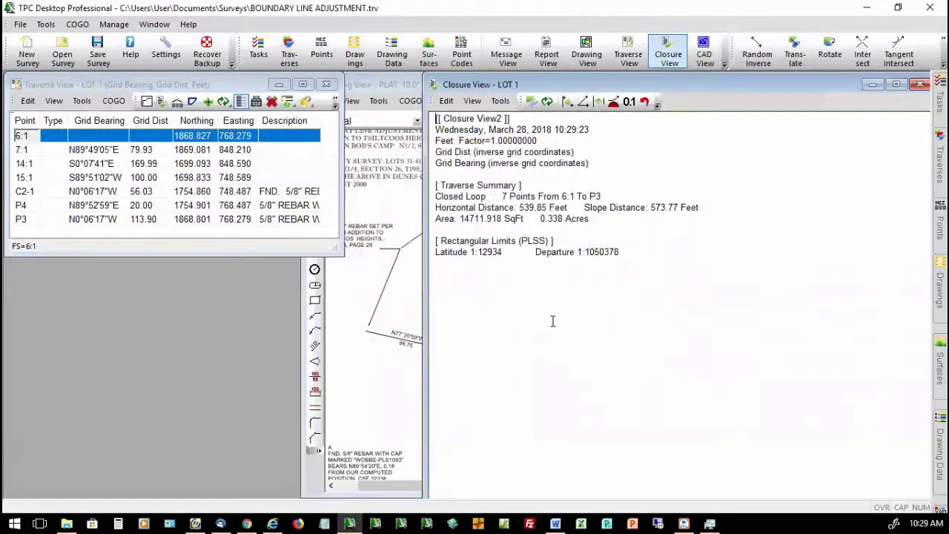
click(920, 84)
Step: Review the closure type and commencement point chain in LOT 1's traverse properties, and view the chain in the drawing
right_click(80, 178)
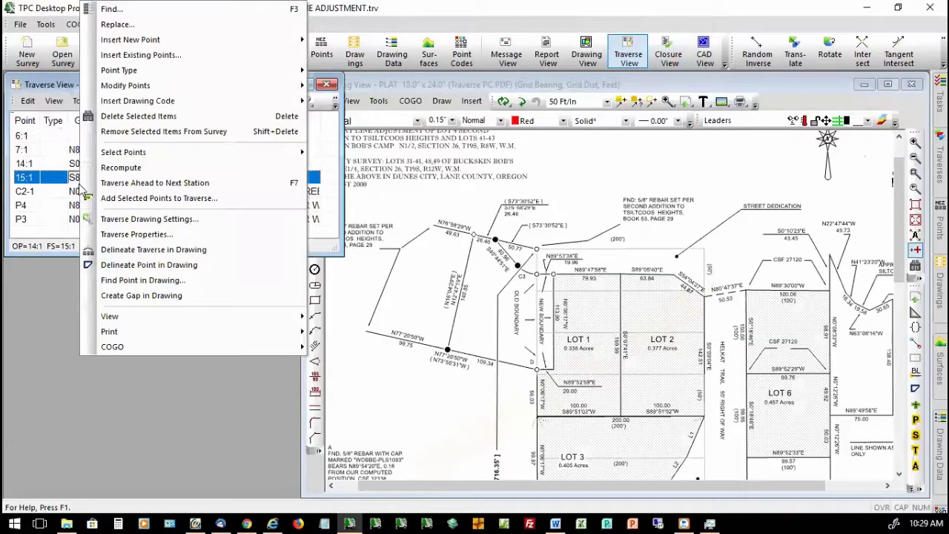
click(145, 236)
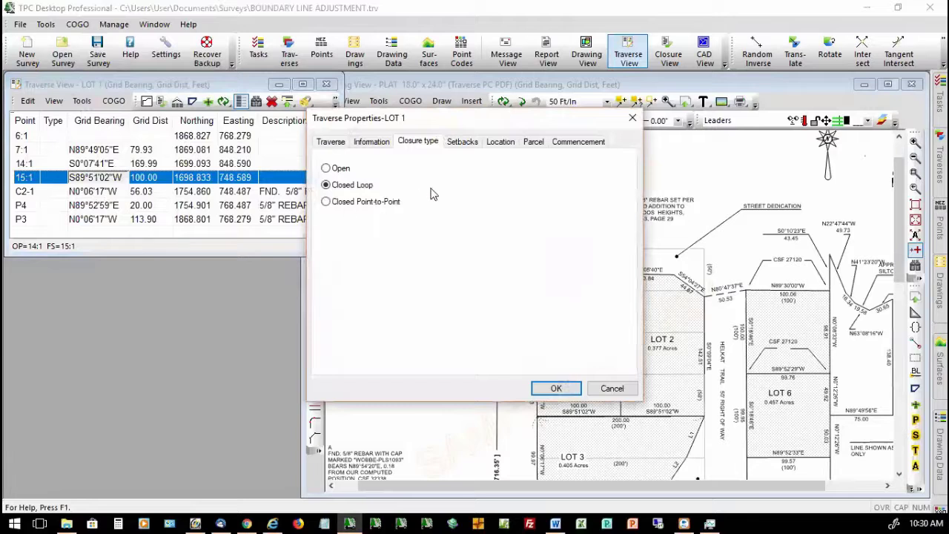
click(565, 143)
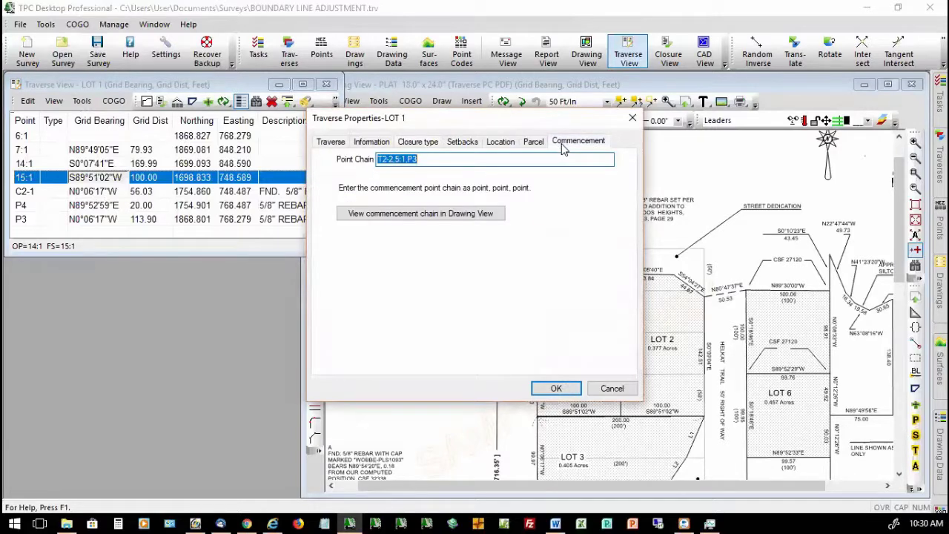
click(547, 154)
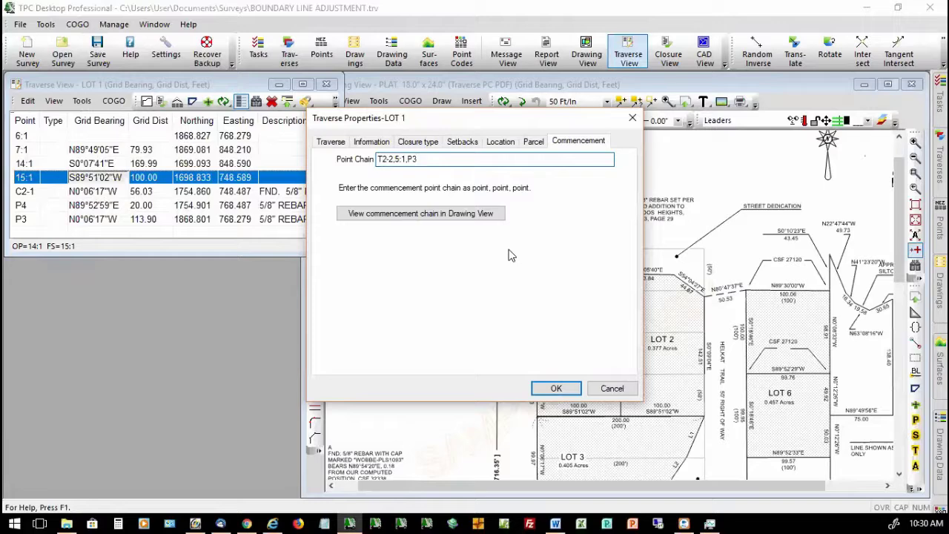
click(458, 216)
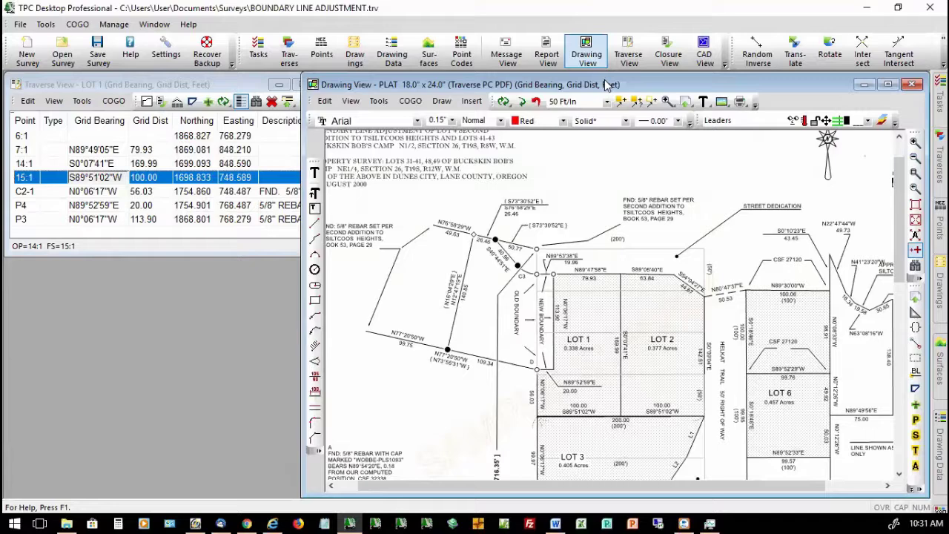
Step: Open the Lot 4 drawing and inspect the crow's feet at the two western corners of the lot up close
click(939, 289)
double_click(716, 138)
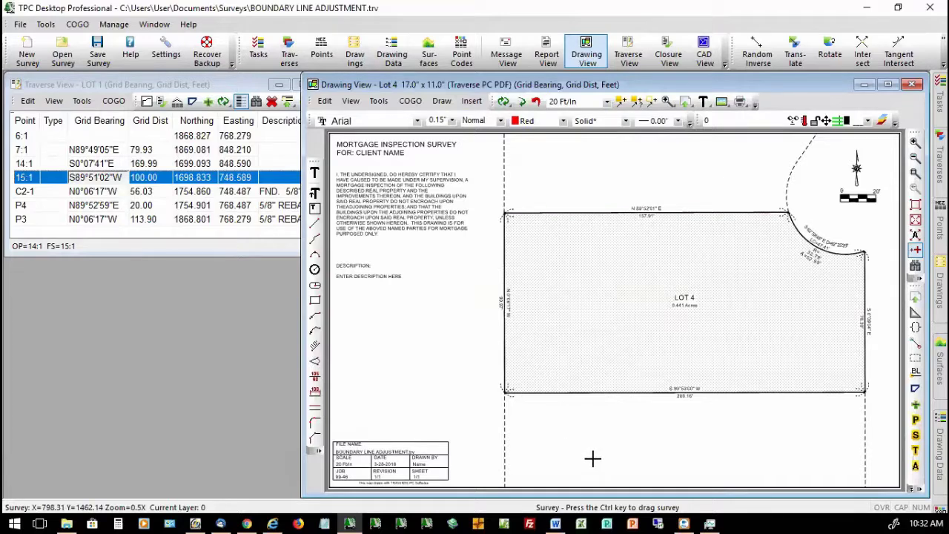
click(916, 174)
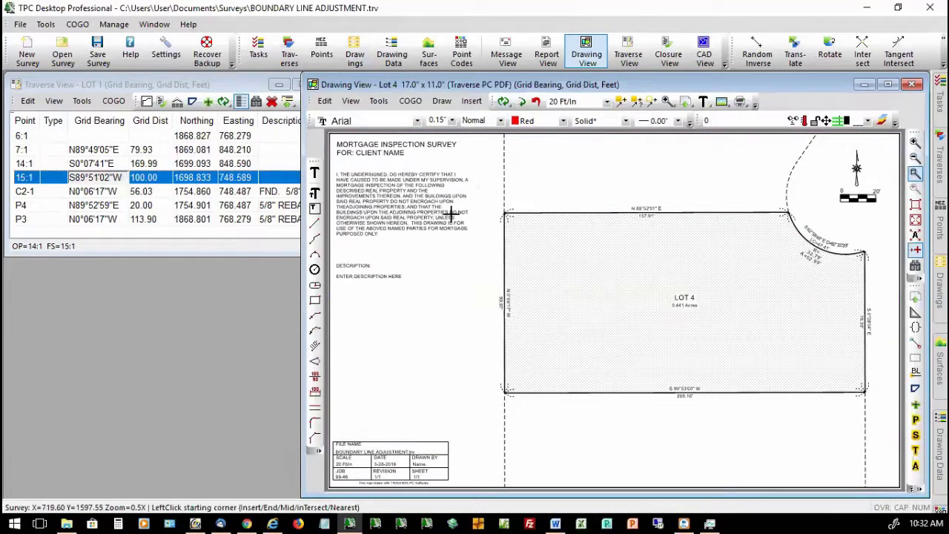
click(473, 197)
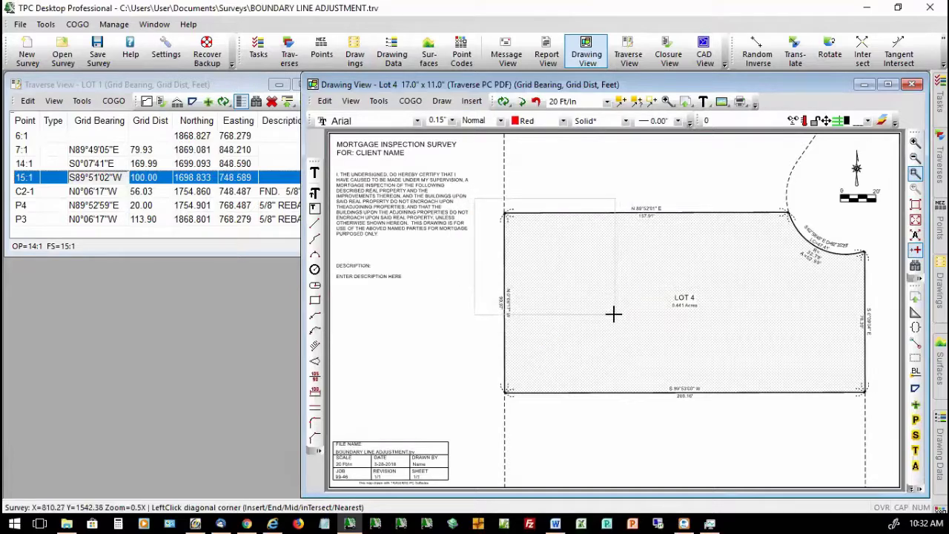
click(613, 314)
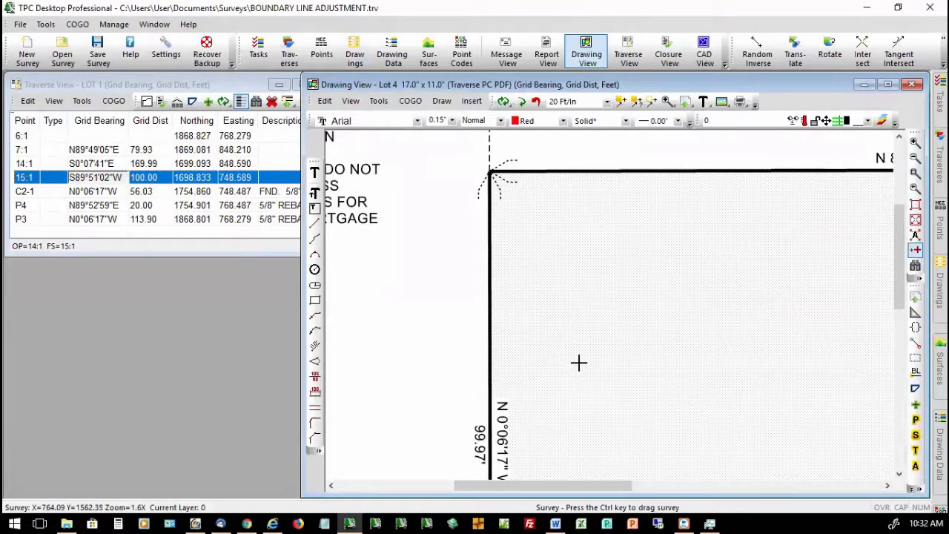
drag(898, 248, 899, 339)
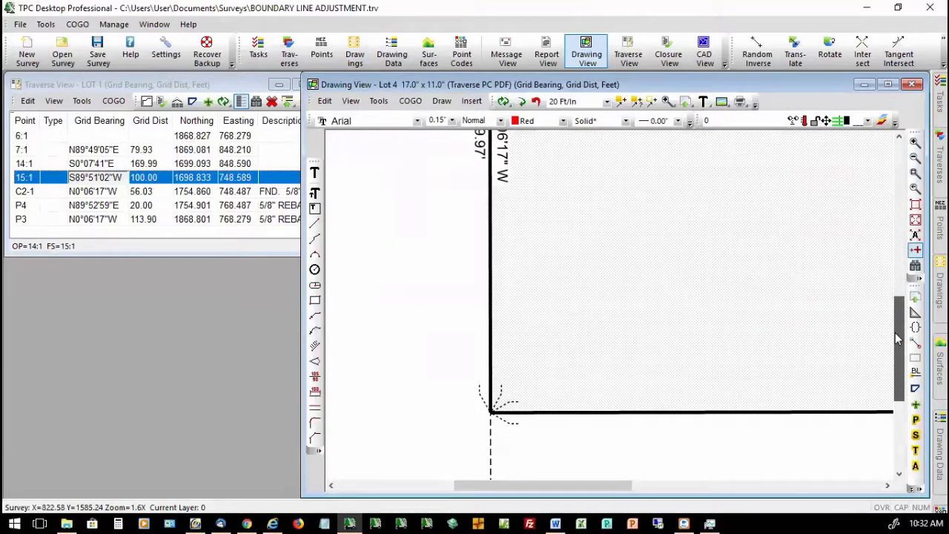
drag(898, 340, 897, 332)
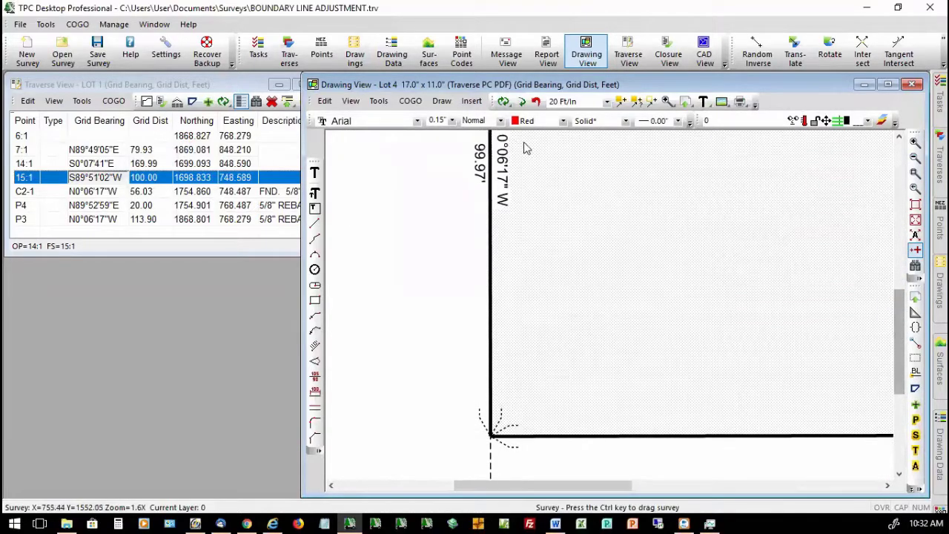
Step: Review the crow's feet options for control points, curves and side shots in LOT 4's traverse drawing settings
right_click(504, 157)
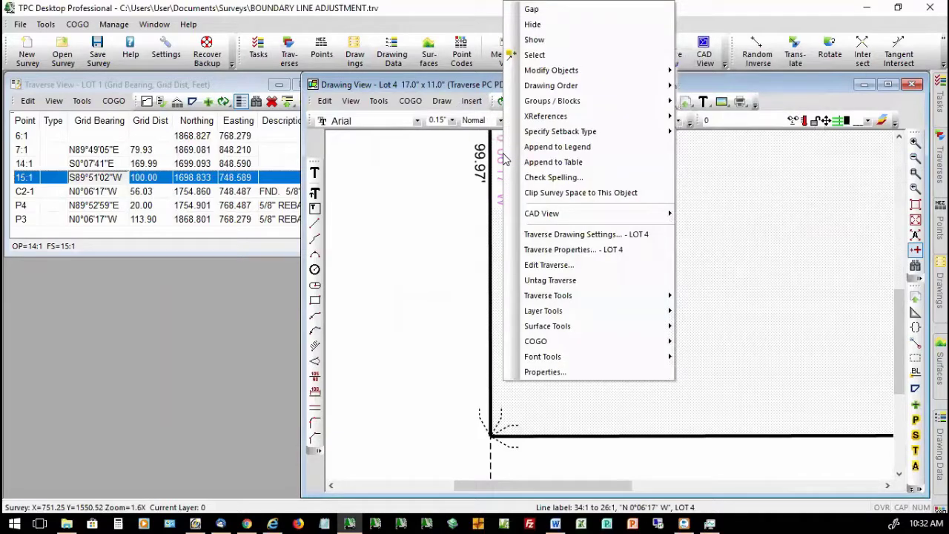
click(586, 234)
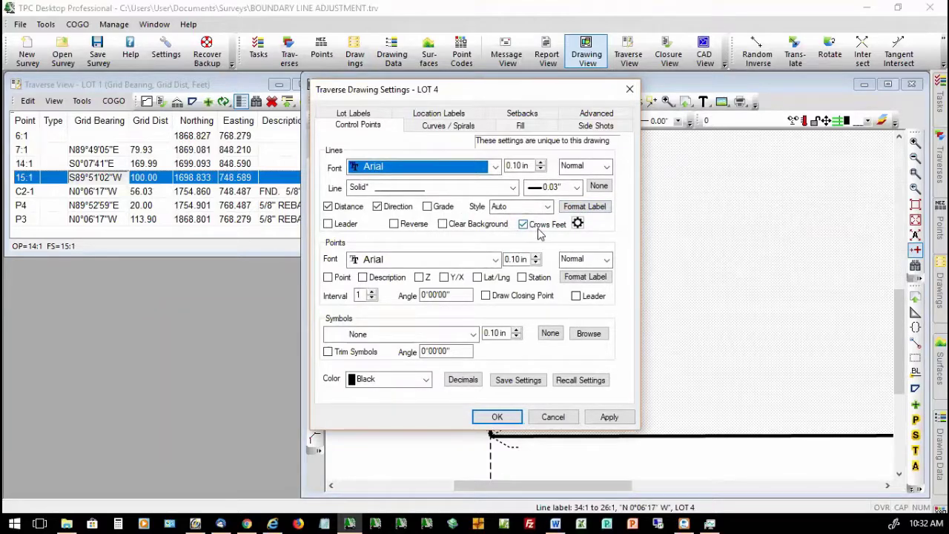
click(450, 127)
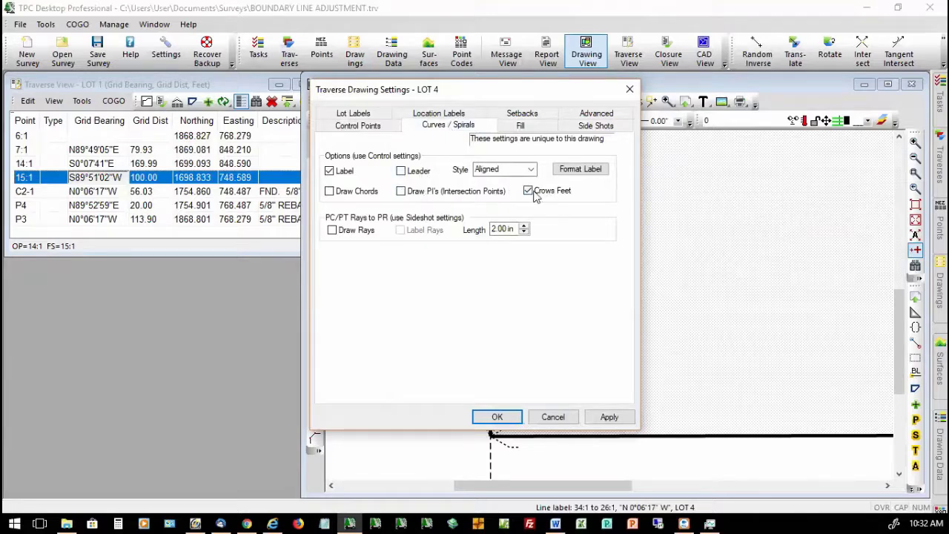
click(596, 126)
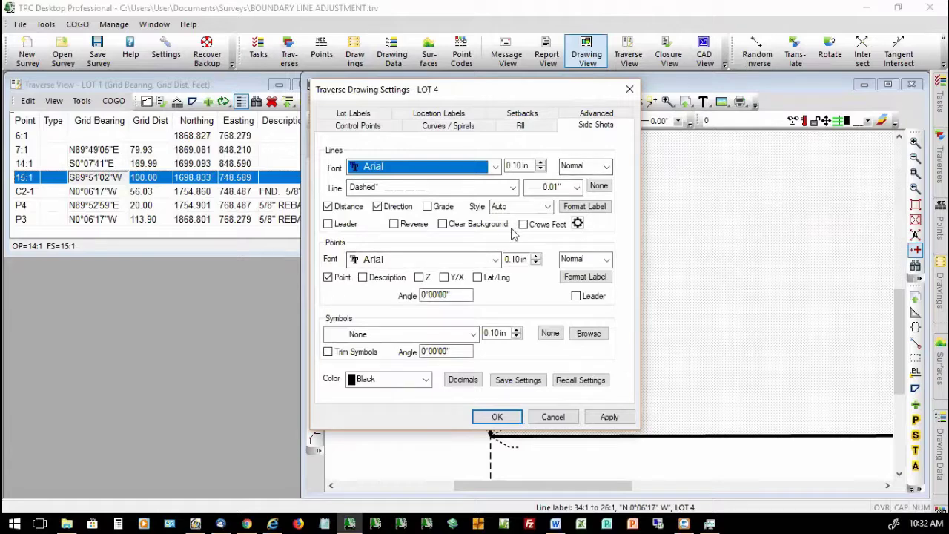
click(363, 130)
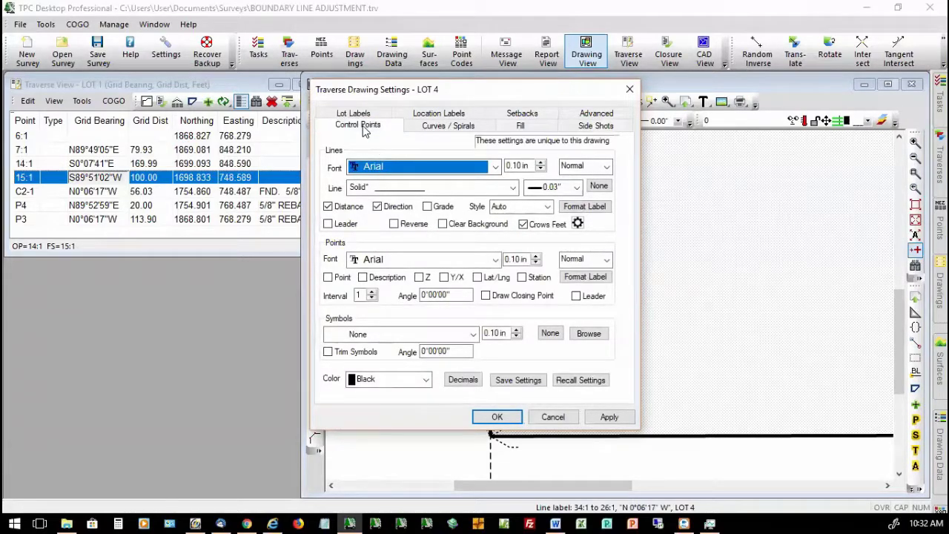
Step: Turn LOT 4's control point crow's feet off and back on, applying each change to compare the drawing
click(524, 224)
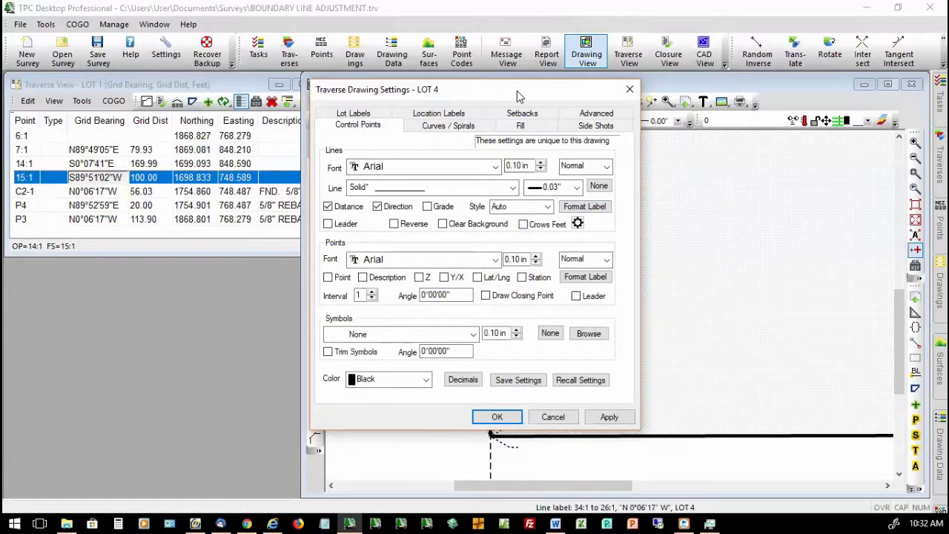
drag(517, 91, 304, 49)
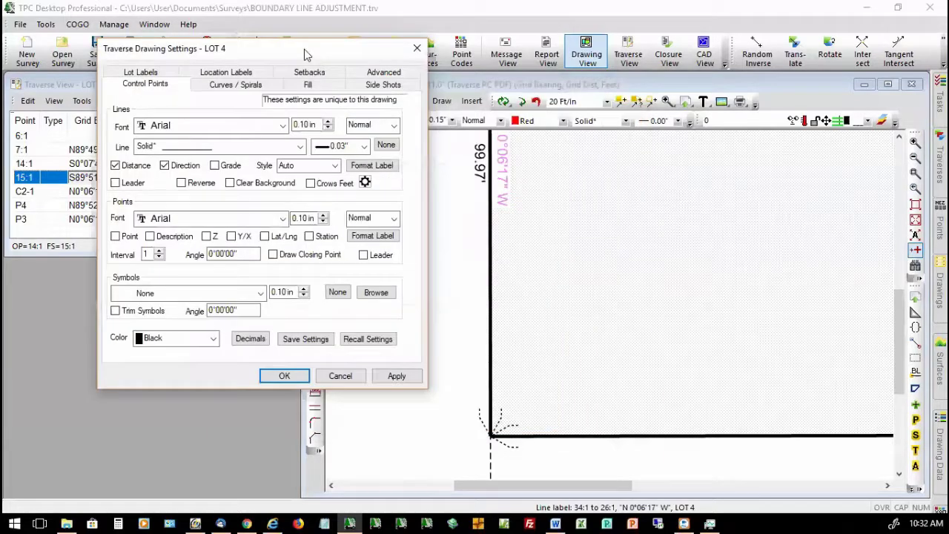
click(396, 376)
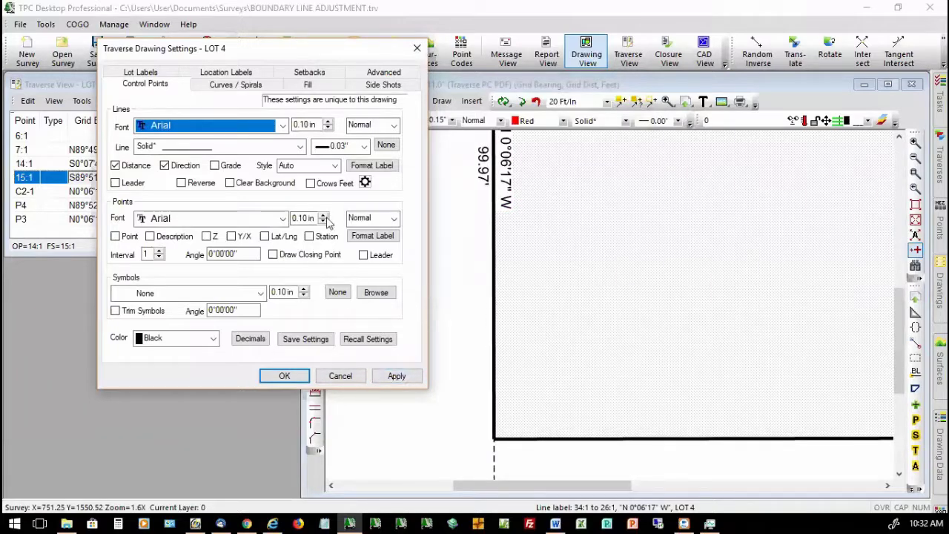
click(310, 182)
click(397, 377)
Step: Set the control point crow's feet to the Solid Arrow style and the color Blue
click(364, 183)
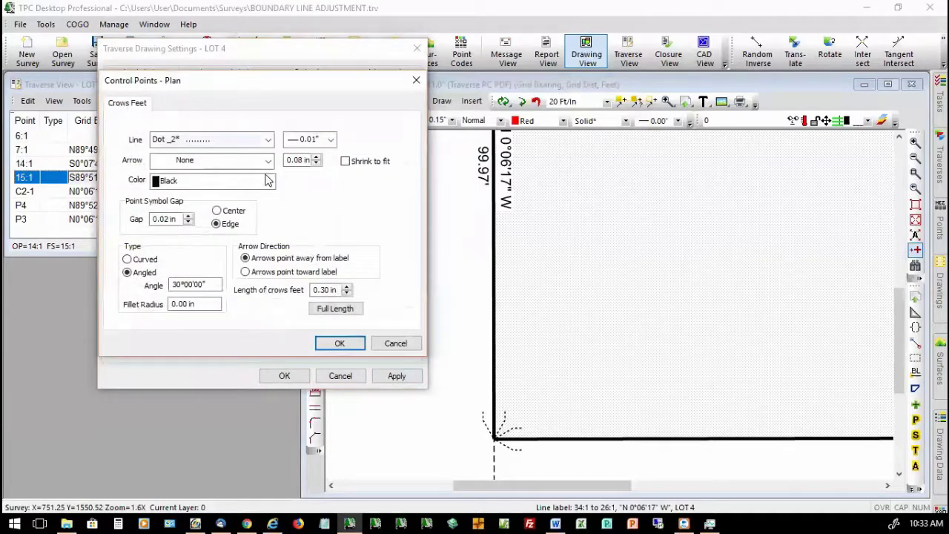
click(268, 141)
click(268, 141)
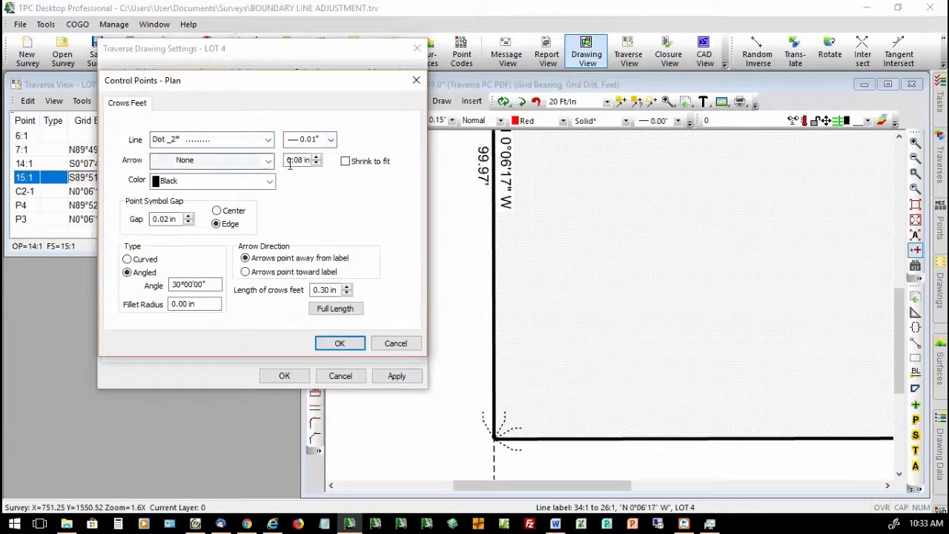
click(269, 161)
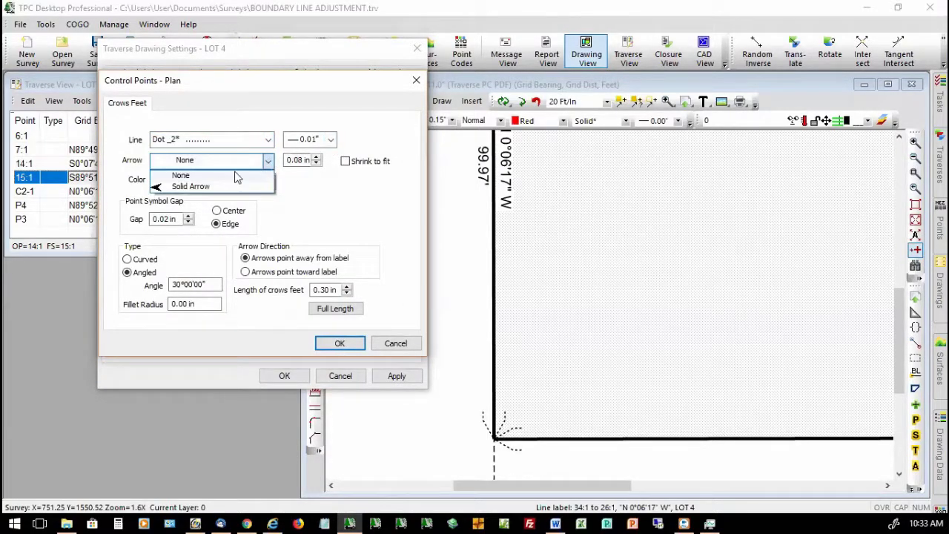
click(211, 188)
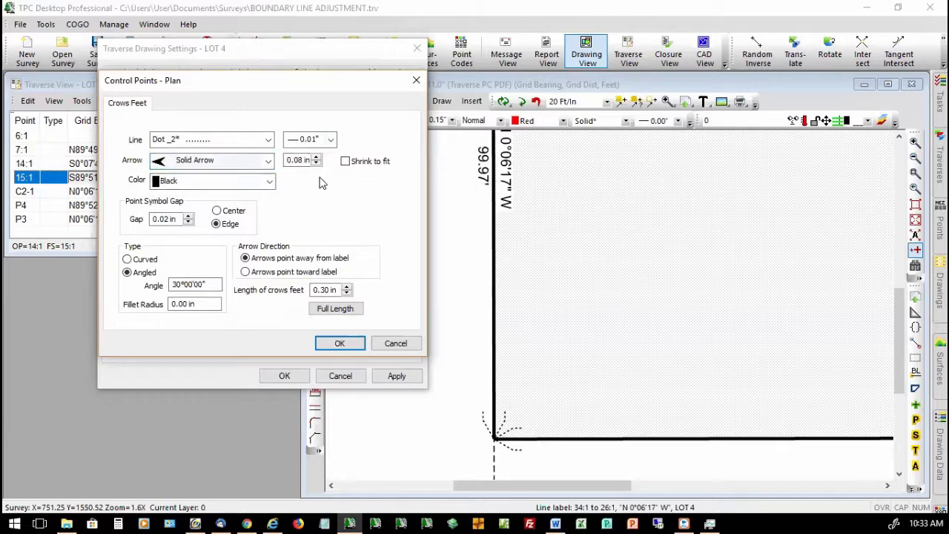
click(269, 183)
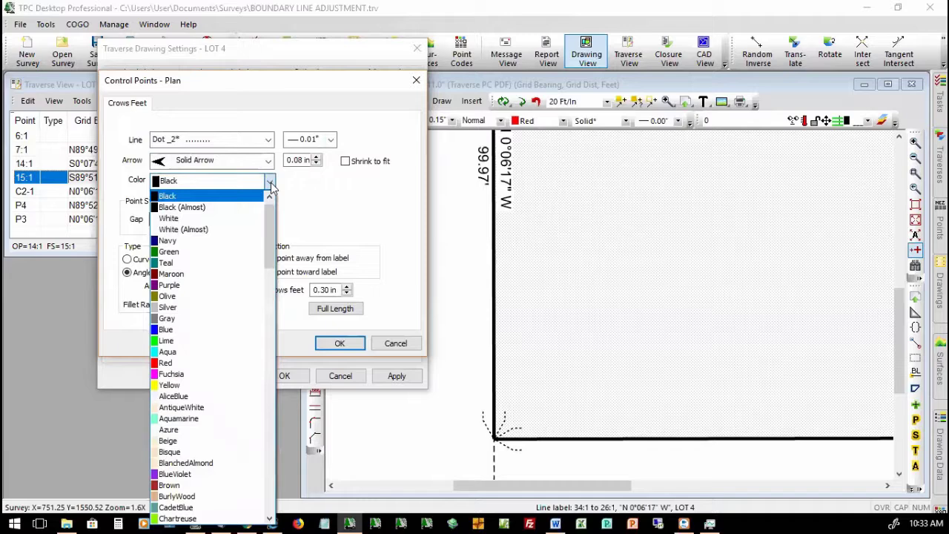
click(174, 329)
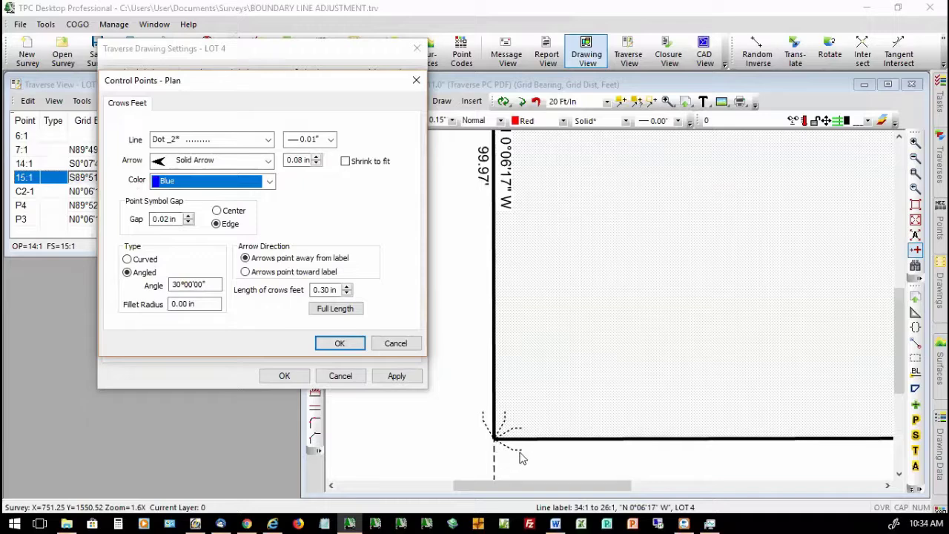
Step: Make the crow's feet curved with a length of 0.50 in and apply the settings to the drawing
click(126, 259)
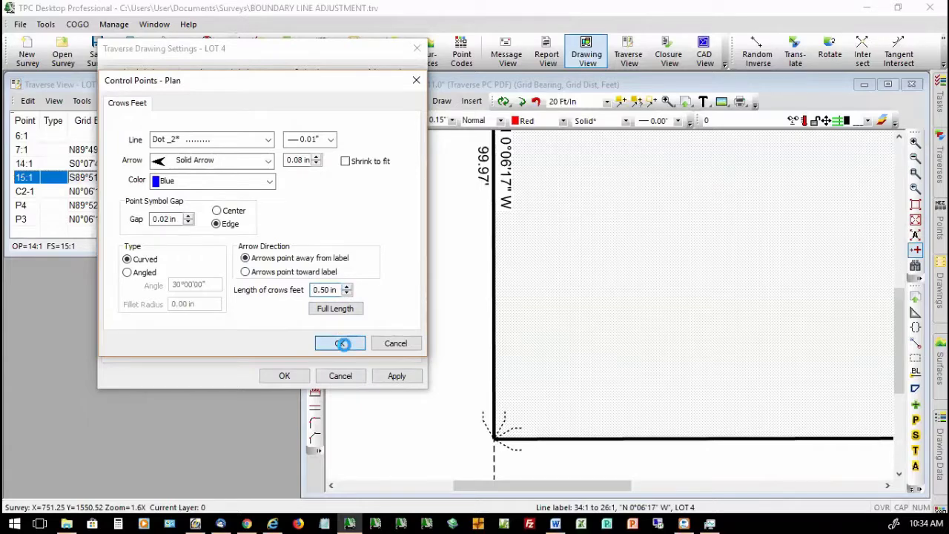
click(341, 344)
click(398, 376)
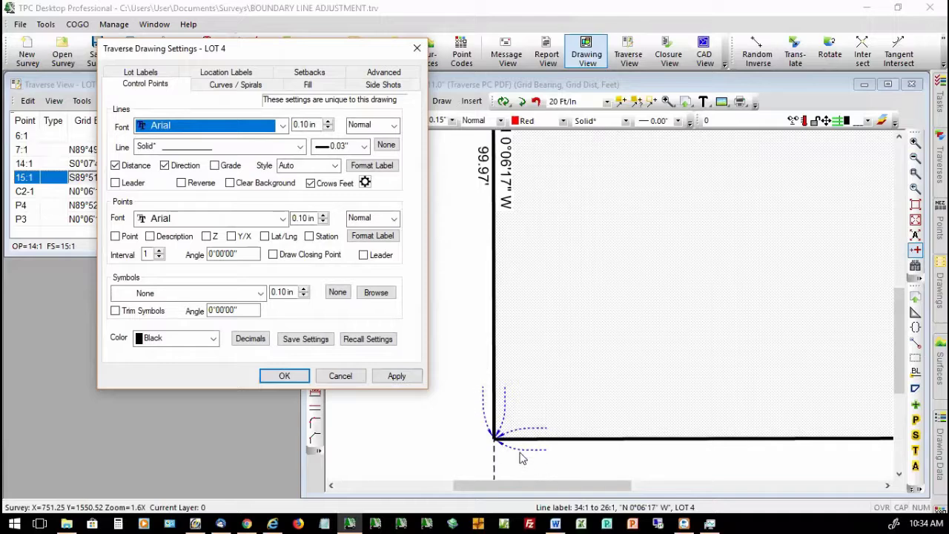
Step: Set LOT 4's crow's feet to full length and apply the change to the drawing
click(365, 183)
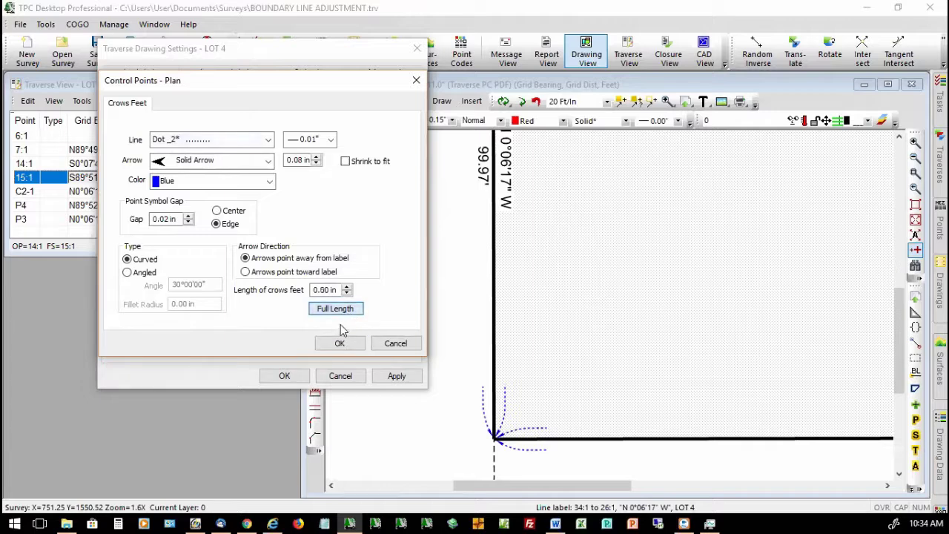
click(339, 343)
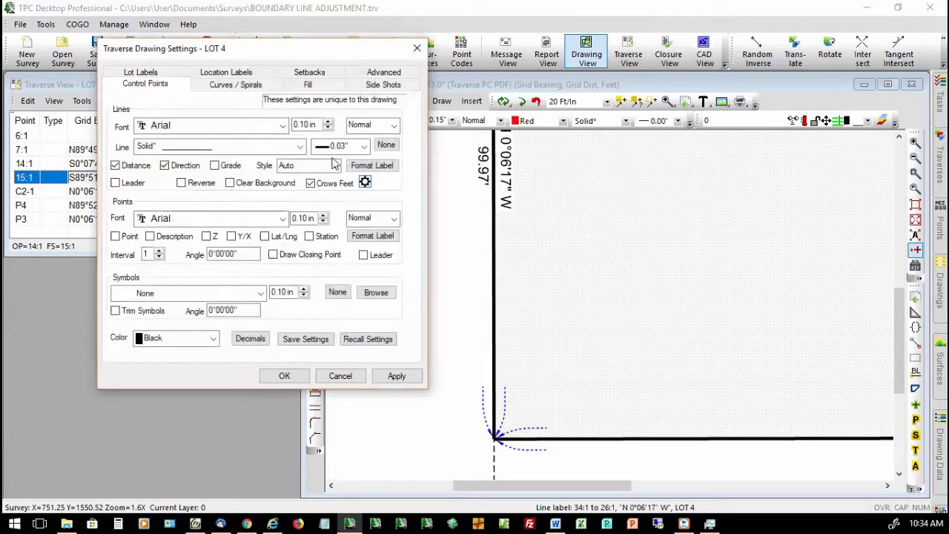
click(394, 376)
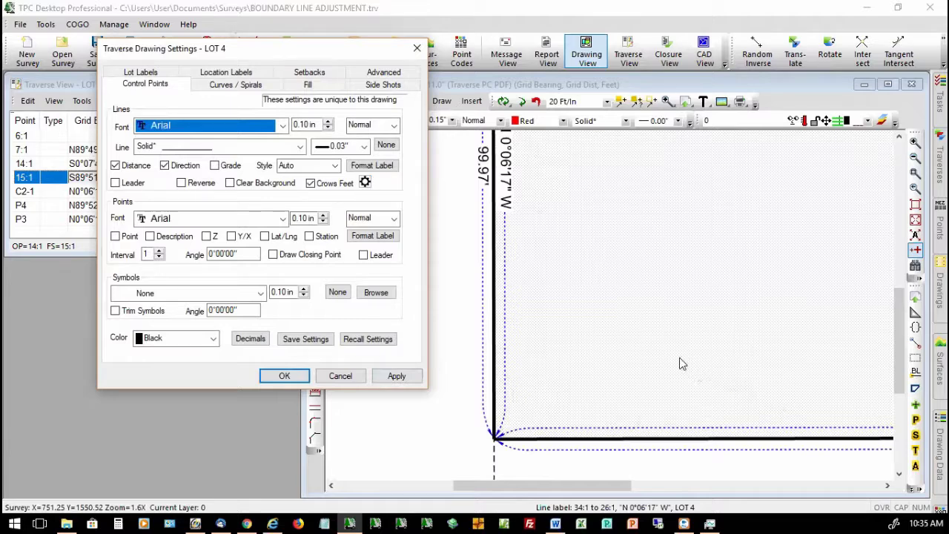
Step: Replace the full-length crow's feet with a short fixed length, and apply and accept LOT 4's drawing settings
click(366, 184)
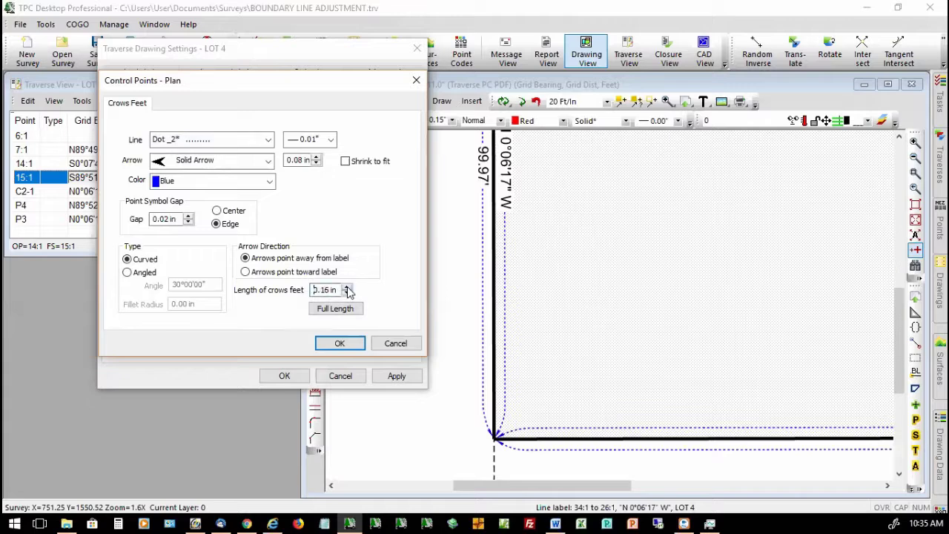
click(346, 287)
click(334, 345)
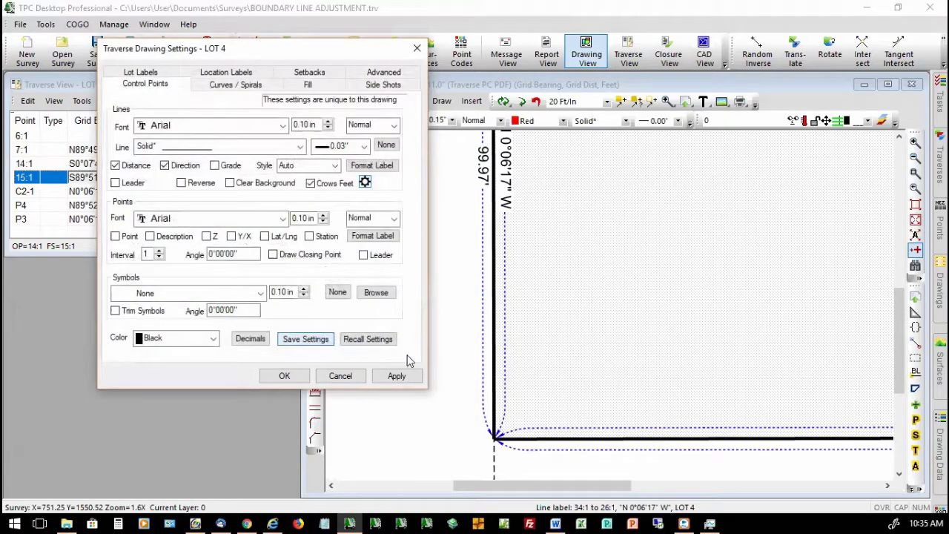
click(396, 377)
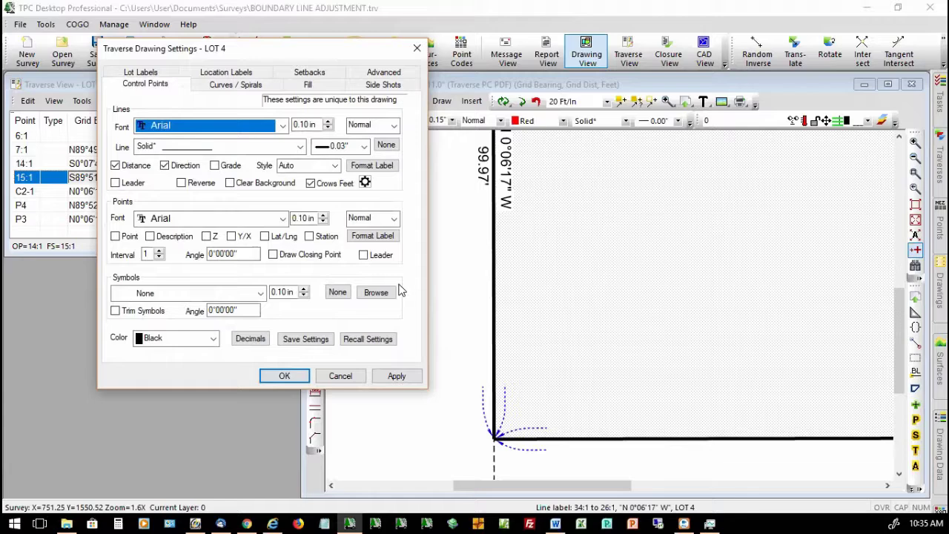
click(284, 376)
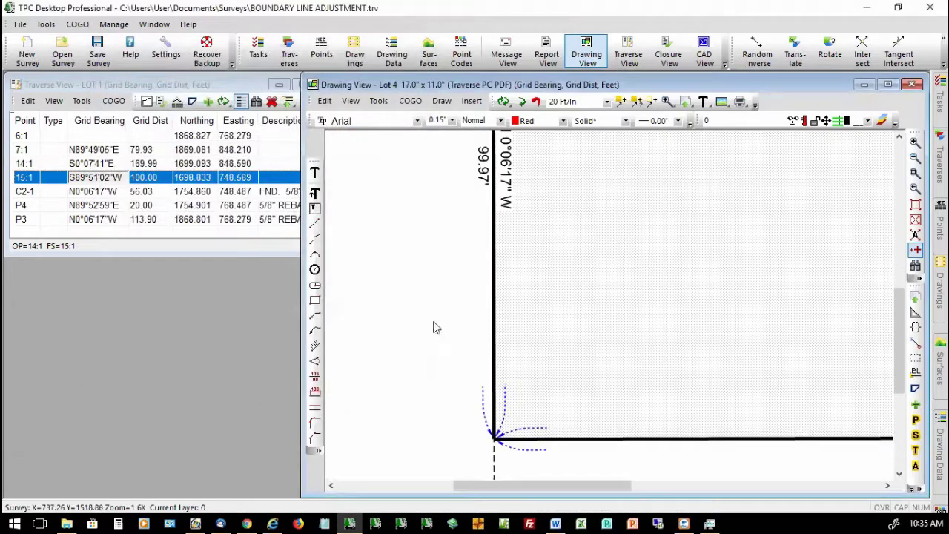
Step: Move the distance and bearing labels of LOT 4's western boundary farther away from the line on both sides
mouse_move(482, 170)
drag(482, 170, 458, 178)
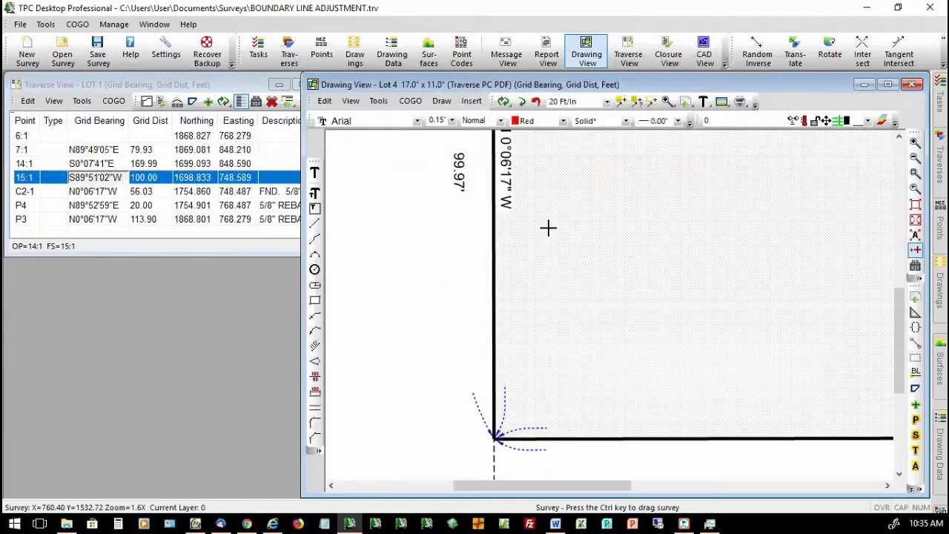
drag(506, 162, 527, 176)
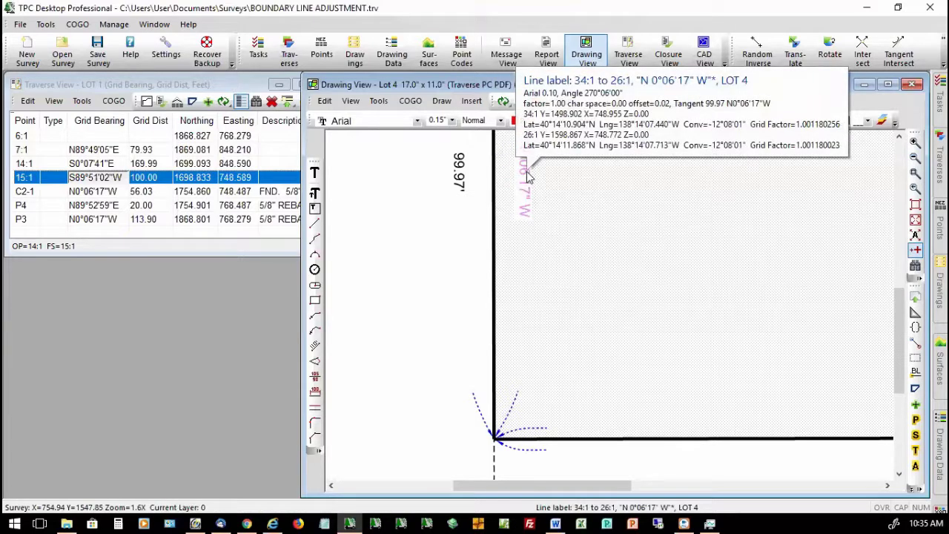
Step: Offset LOT 4's western boundary line 15 feet to the west, outside the lot
scroll(613, 375, down, 3)
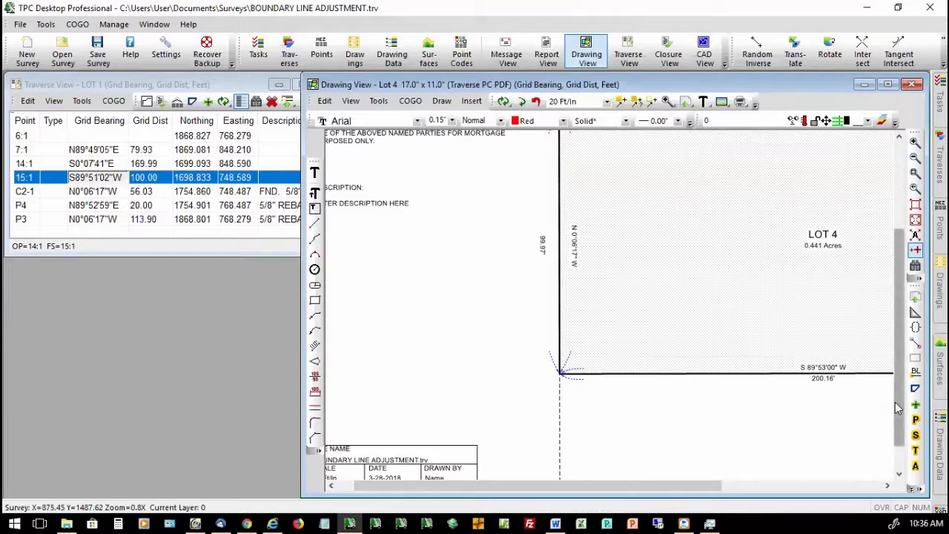
drag(899, 407, 901, 377)
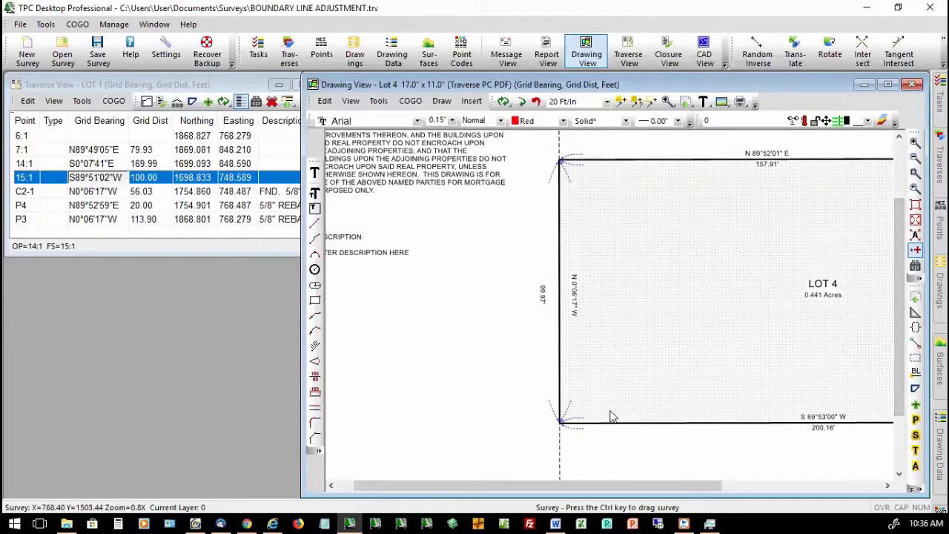
mouse_move(561, 356)
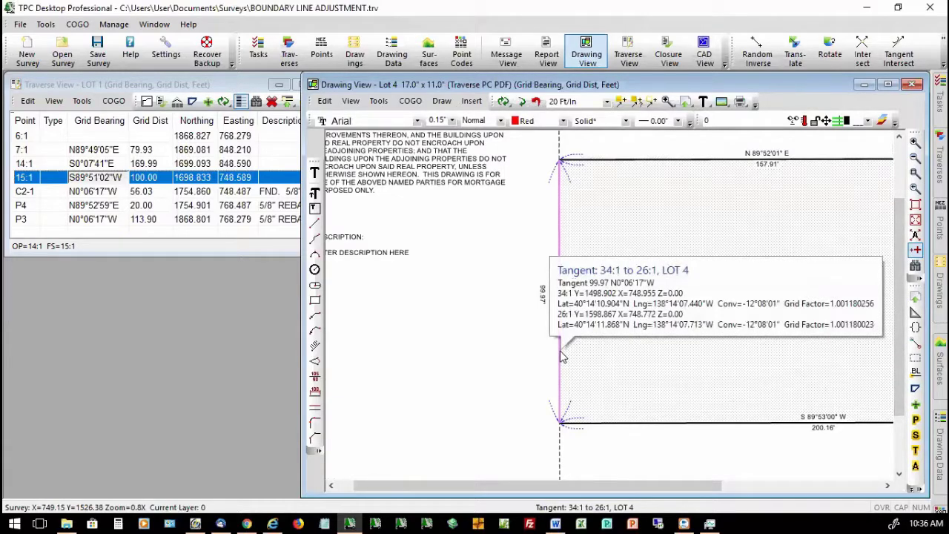
right_click(562, 357)
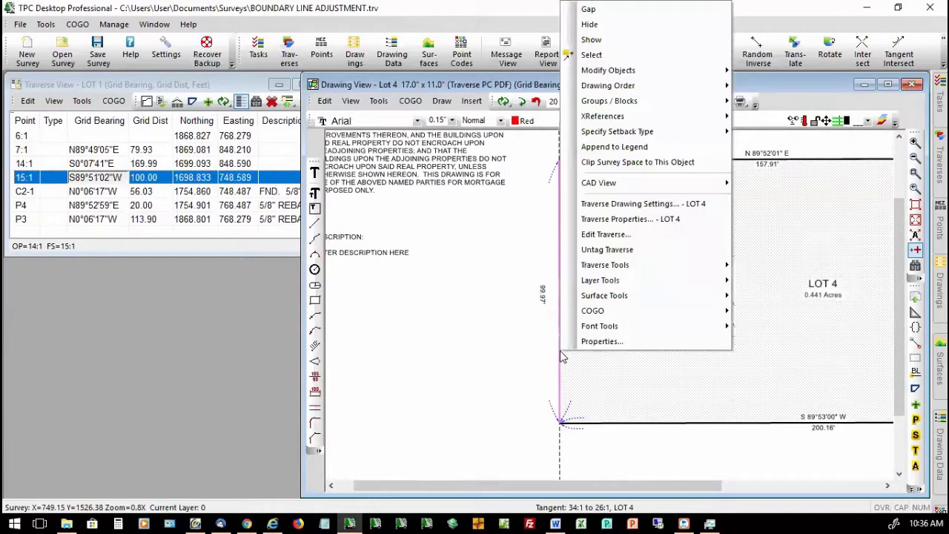
mouse_move(638, 71)
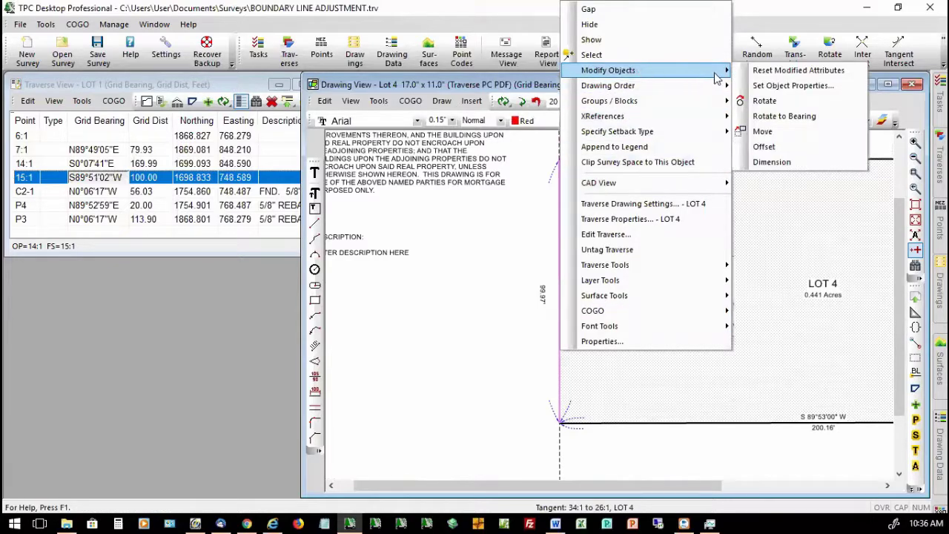
click(779, 146)
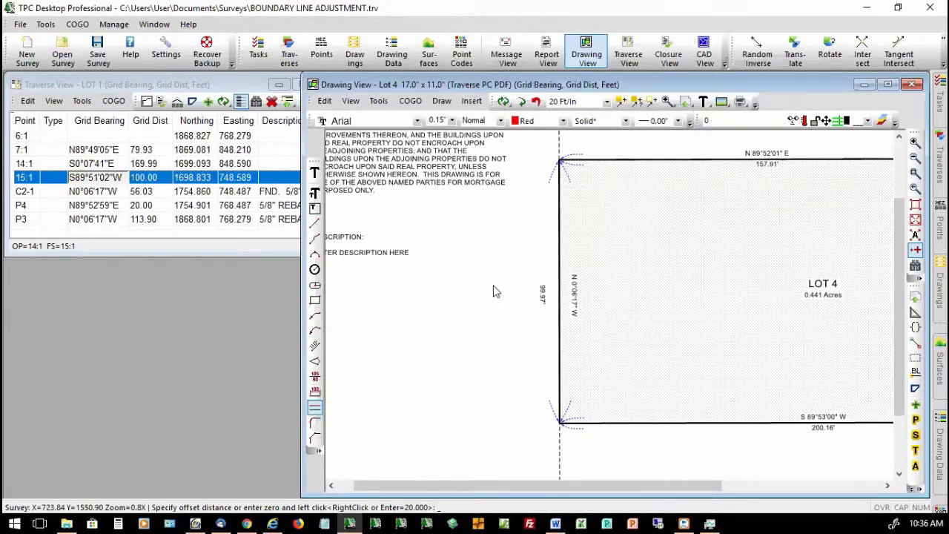
text(15)
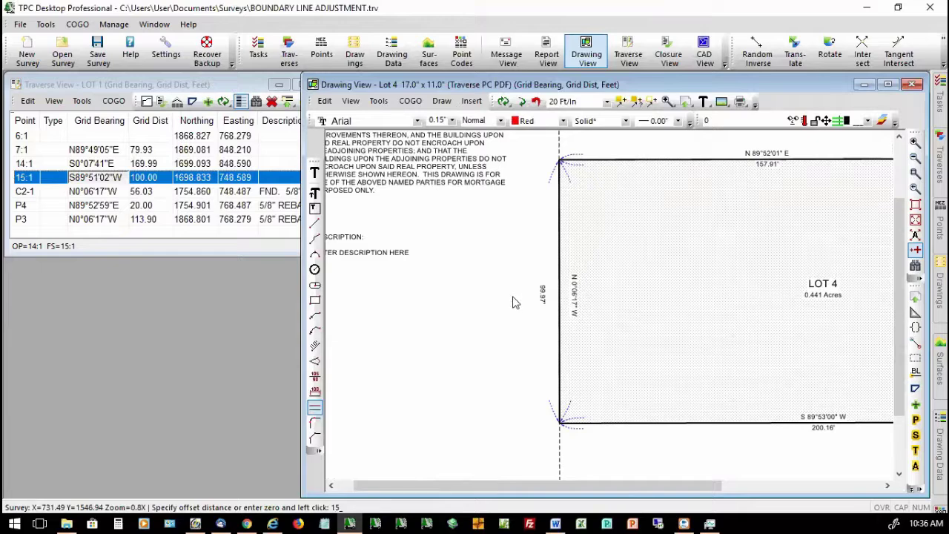
key(Return)
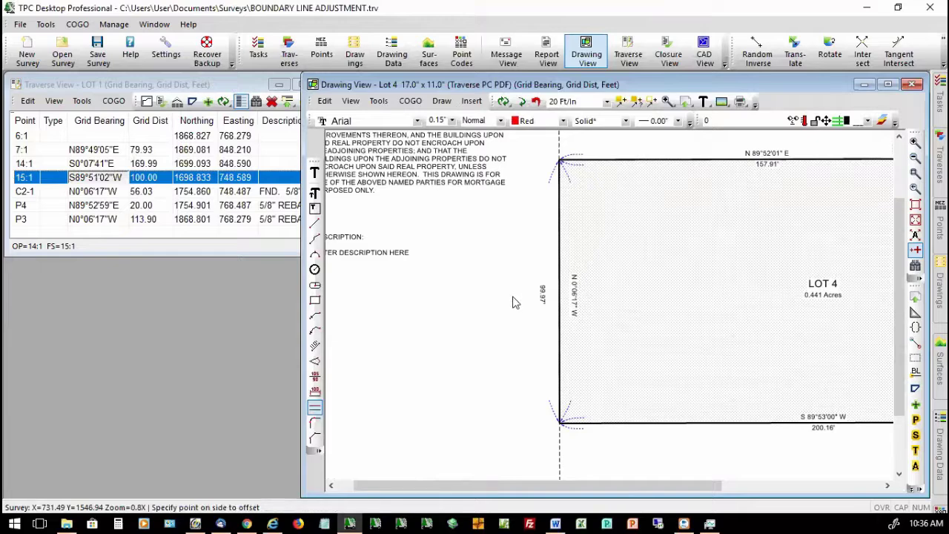
click(513, 302)
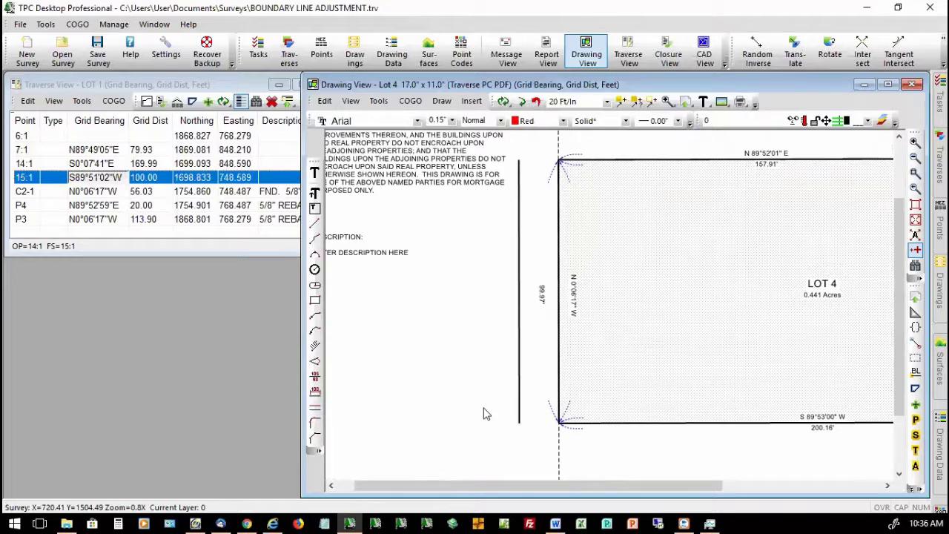
mouse_move(518, 325)
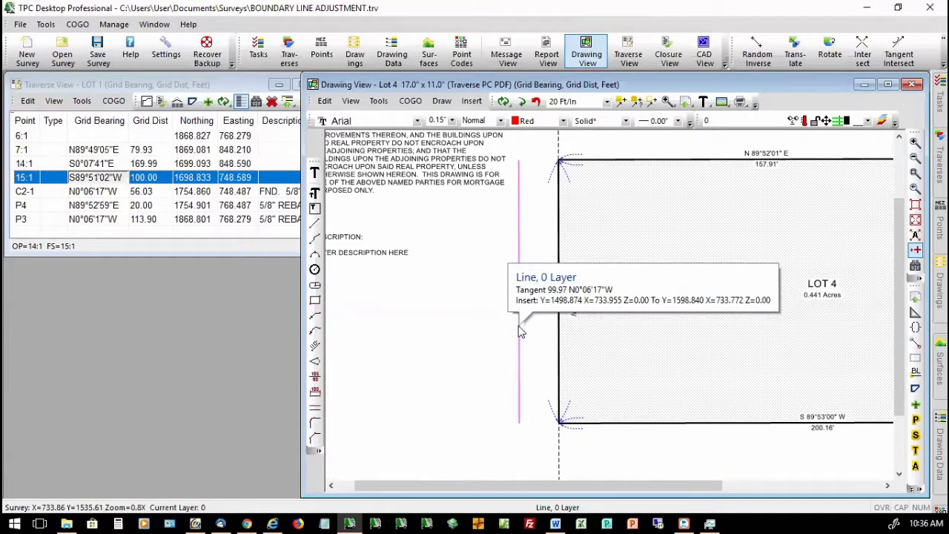
Step: Label the offset line west of LOT 4 with its distance and bearing
right_click(519, 326)
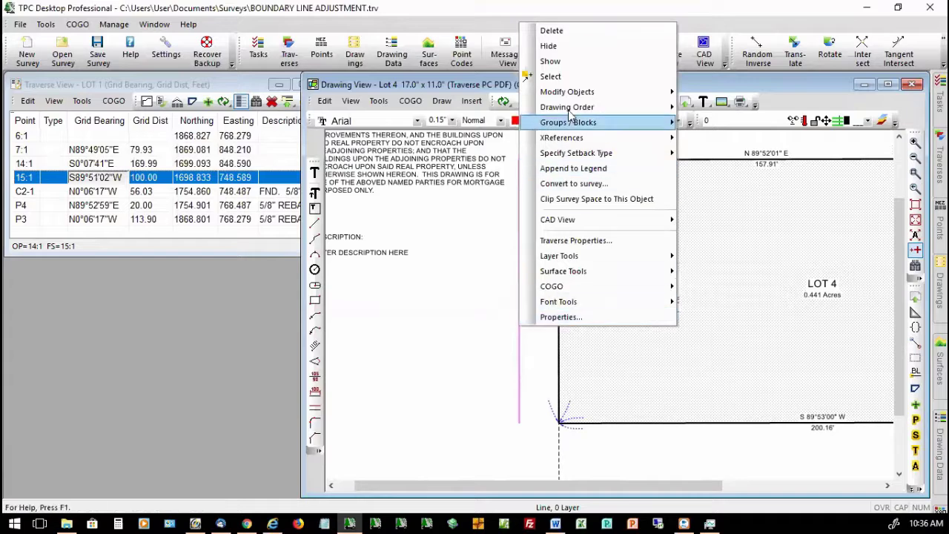
mouse_move(571, 95)
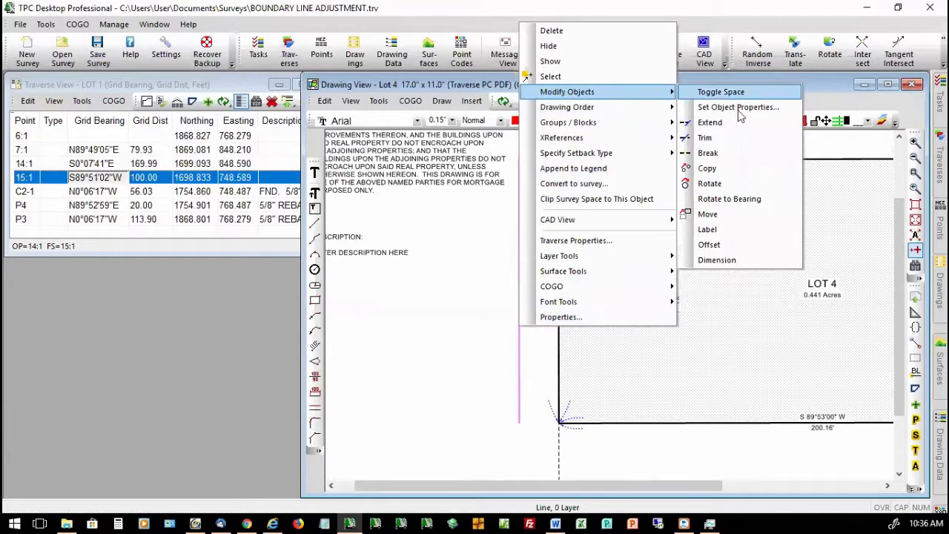
click(709, 230)
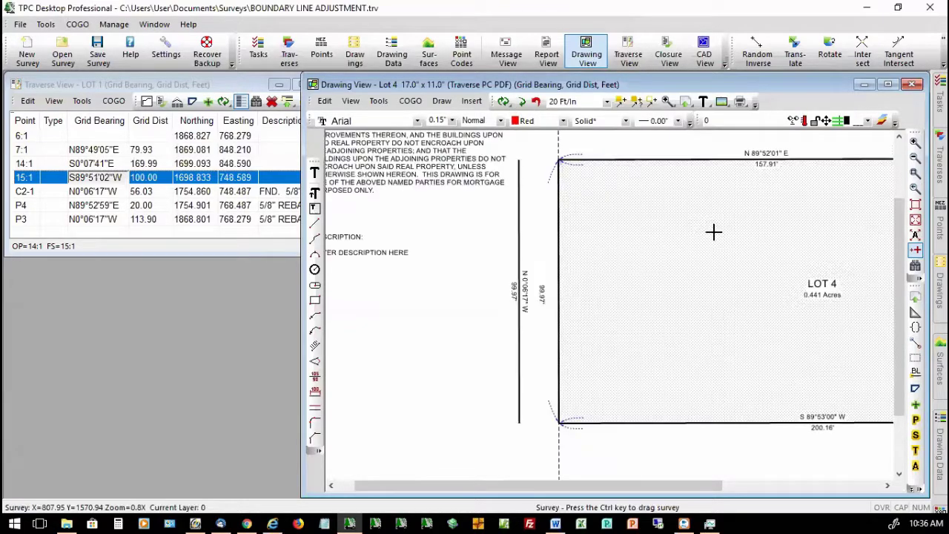
Step: Set the drawing's crow's feet to curved type with a Solid Arrow and the color Blue
right_click(457, 354)
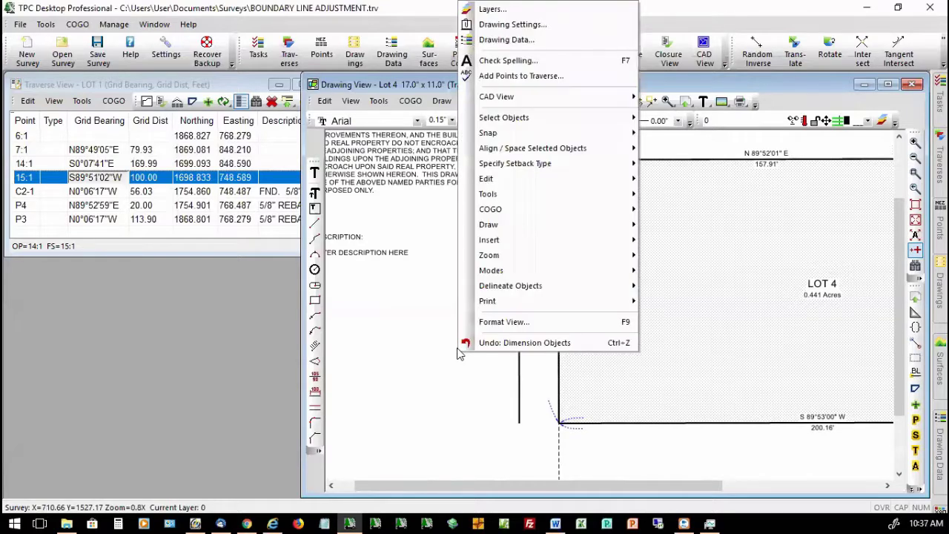
click(520, 25)
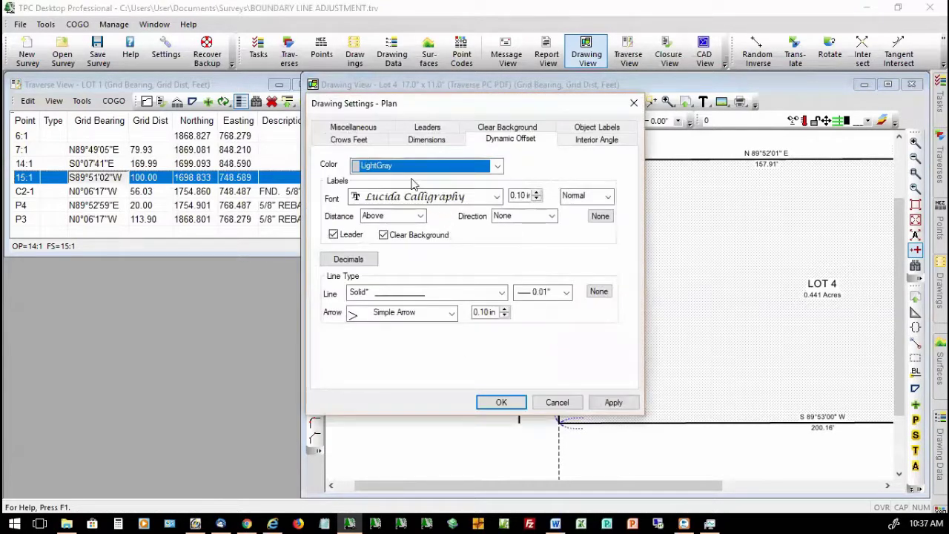
click(362, 141)
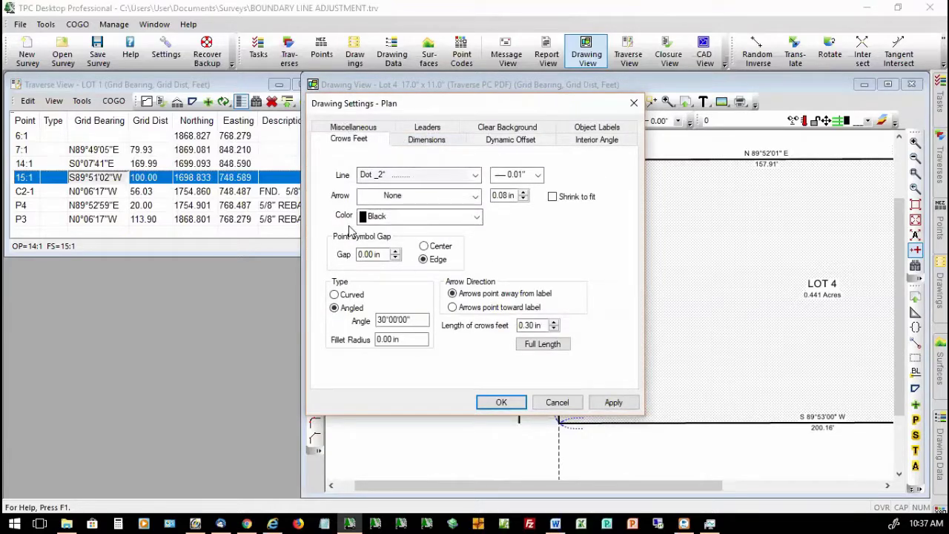
click(476, 195)
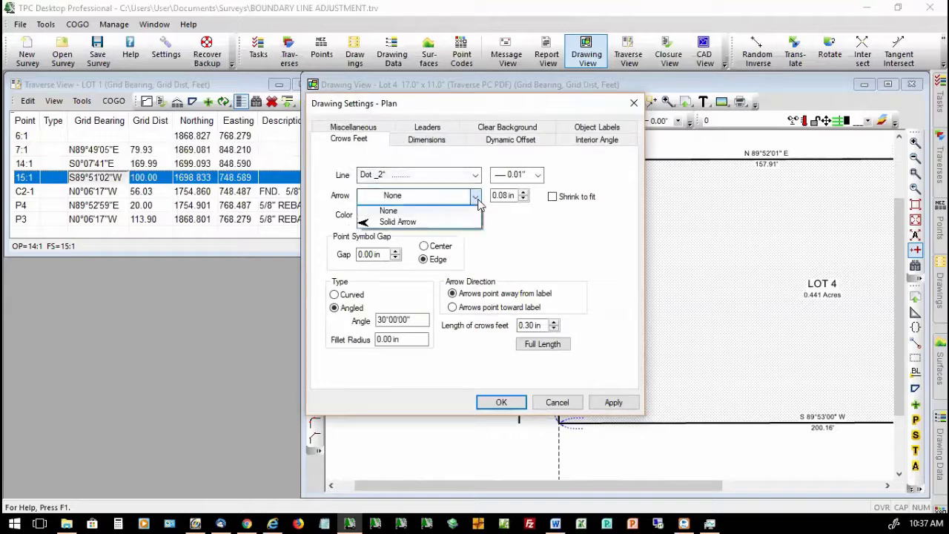
click(420, 222)
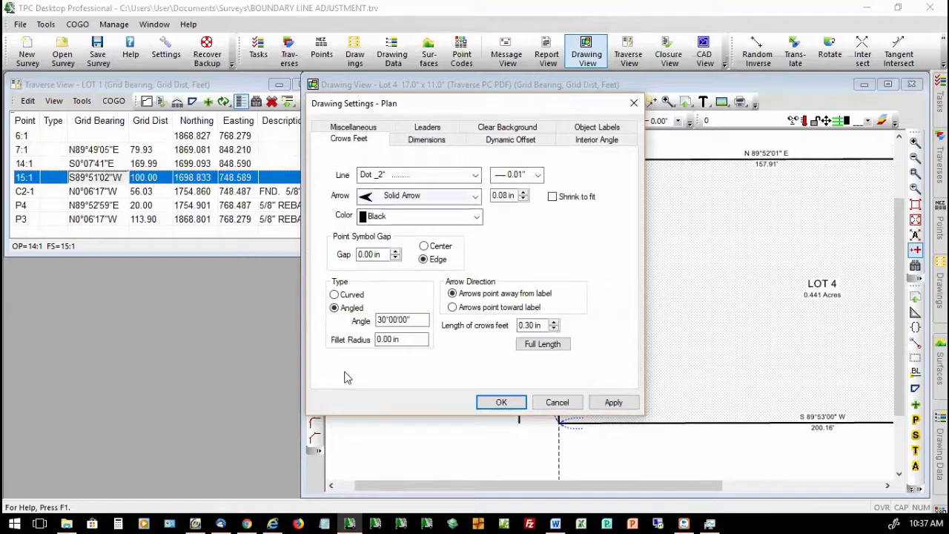
click(334, 296)
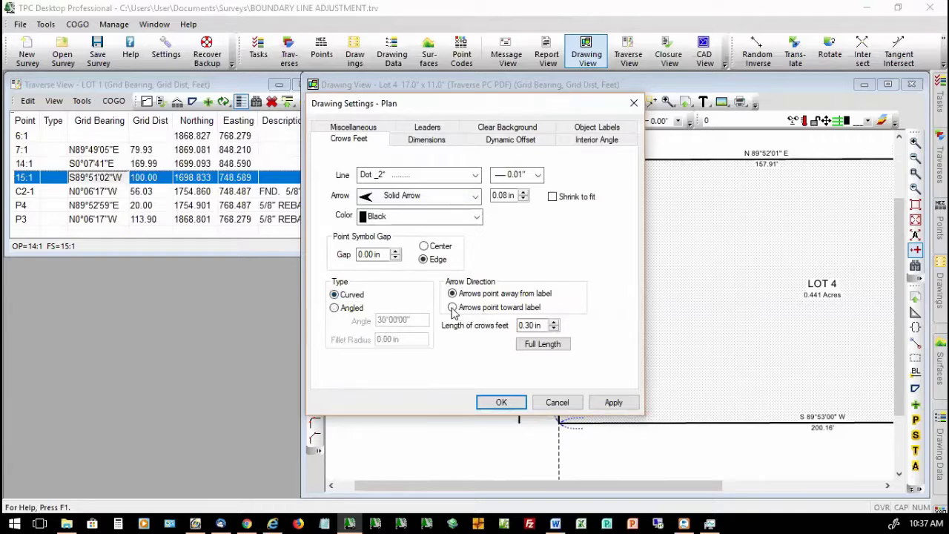
click(477, 217)
click(374, 140)
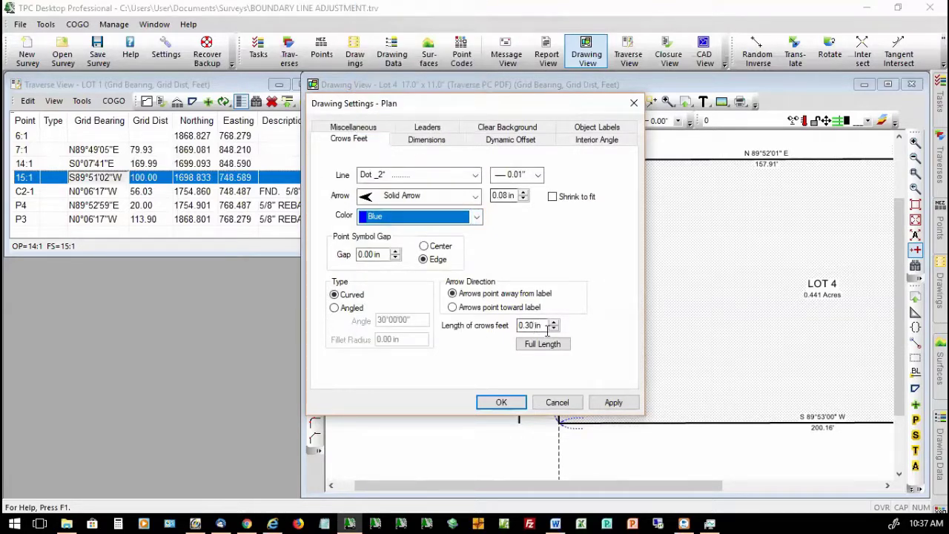
Step: Set the length of the crow's feet to 0.50 in and accept the drawing settings
click(554, 323)
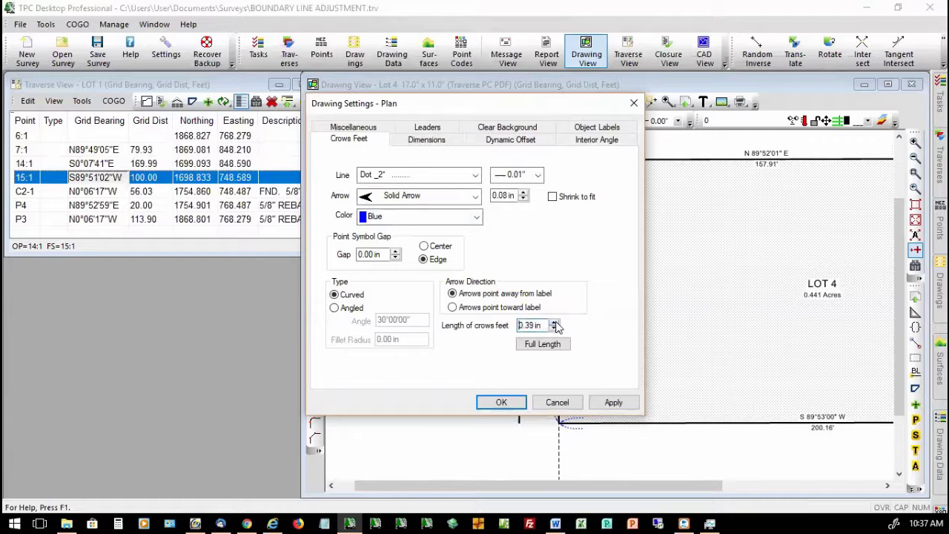
click(554, 324)
click(554, 329)
click(554, 328)
click(554, 329)
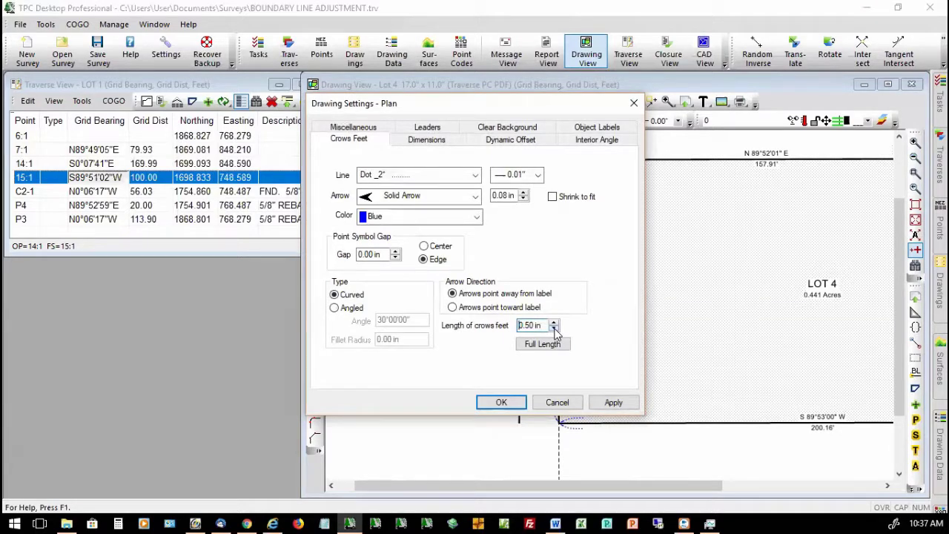
click(504, 402)
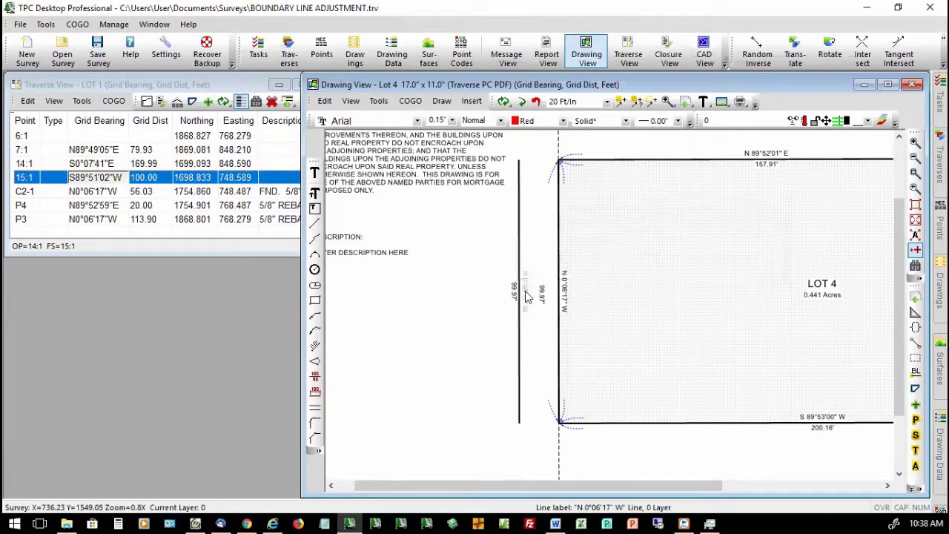
Step: Turn on crow's feet for both the distance and bearing labels of the offset line west of LOT 4
click(622, 104)
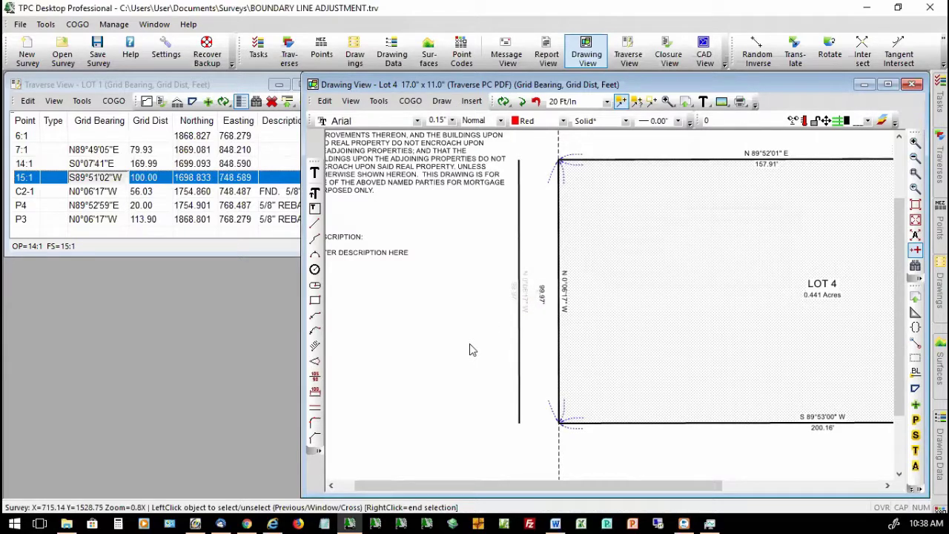
right_click(528, 299)
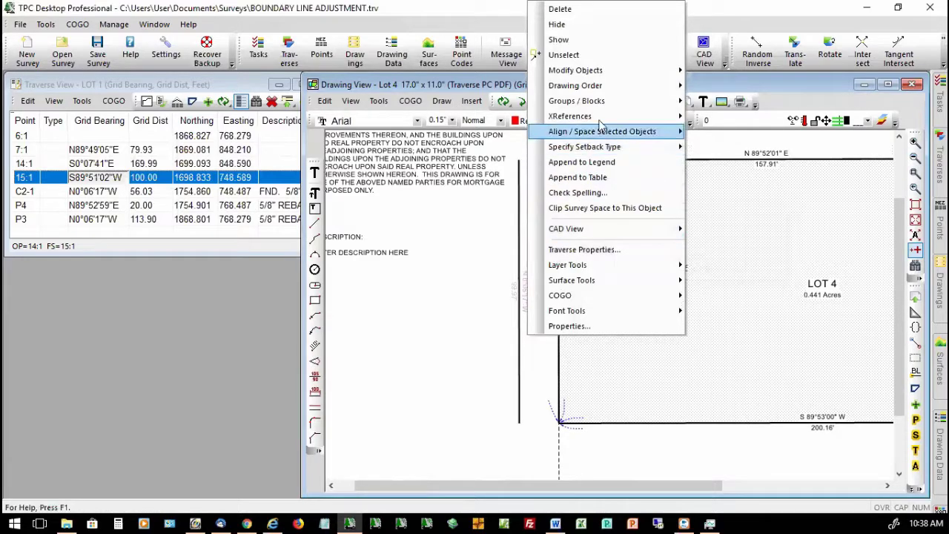
mouse_move(628, 70)
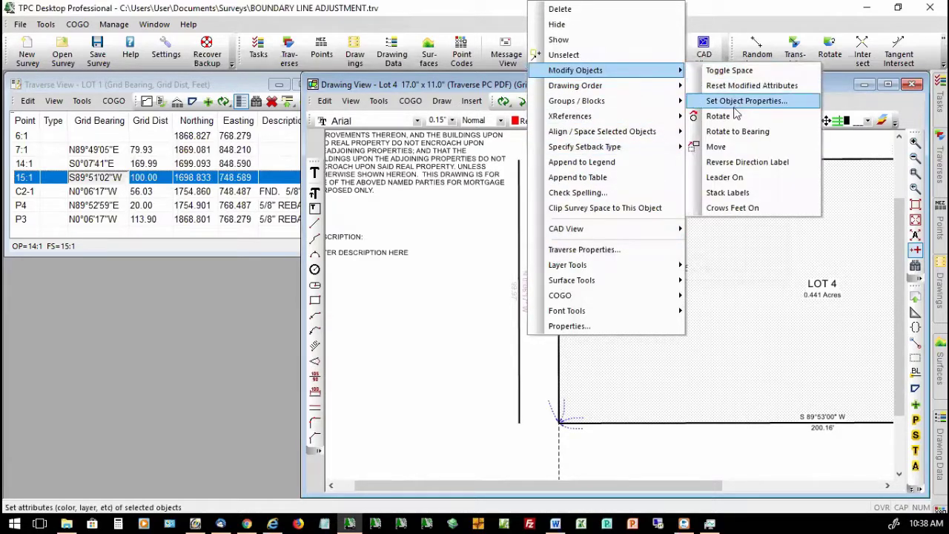
click(731, 208)
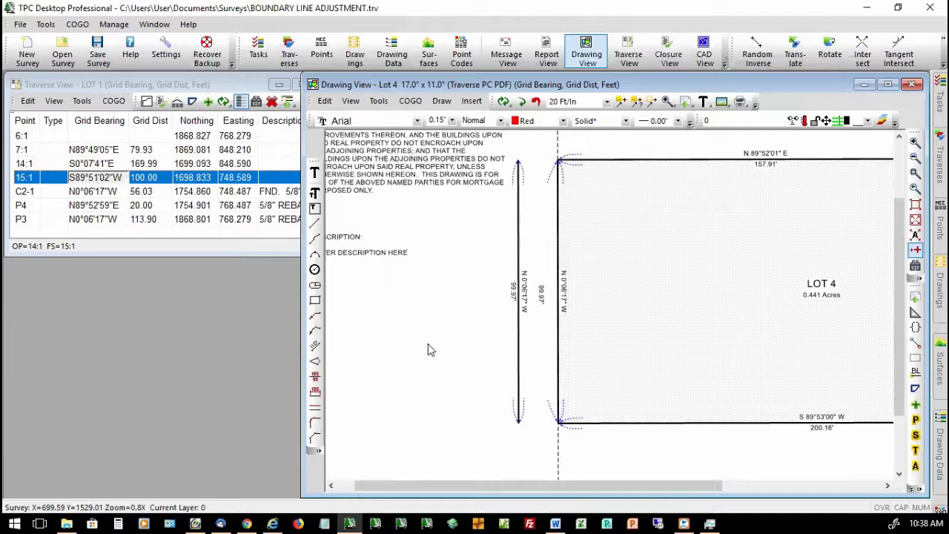
Step: Turn off the crow's feet of the offset line's distance label and of its bearing label
right_click(516, 301)
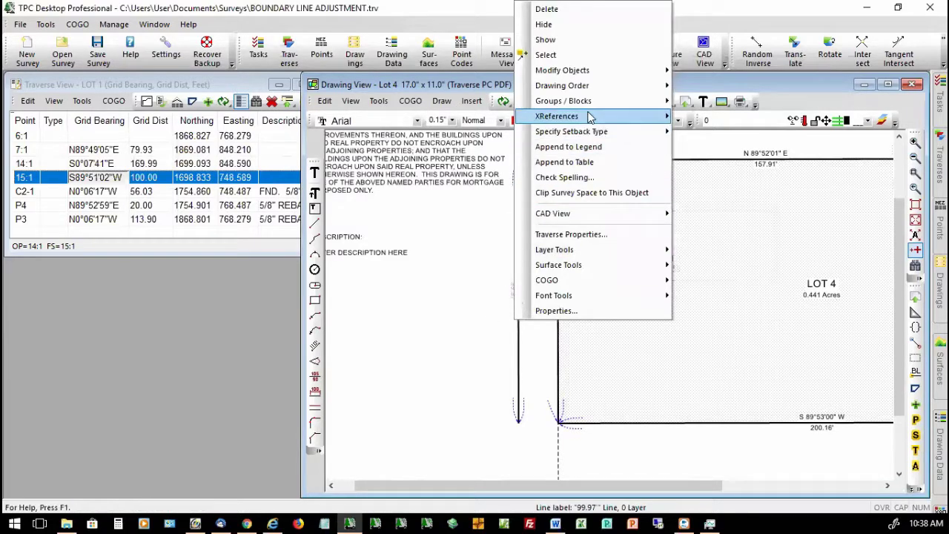
mouse_move(593, 71)
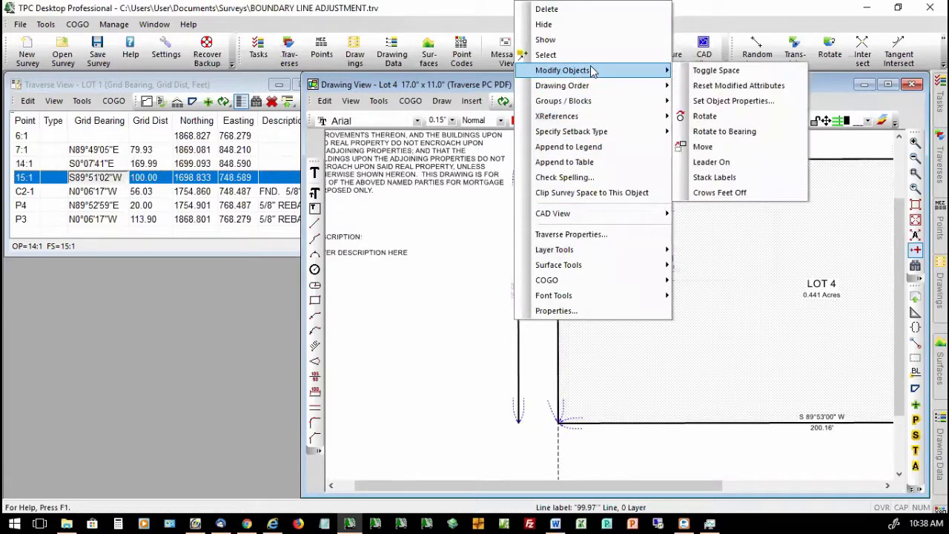
click(720, 193)
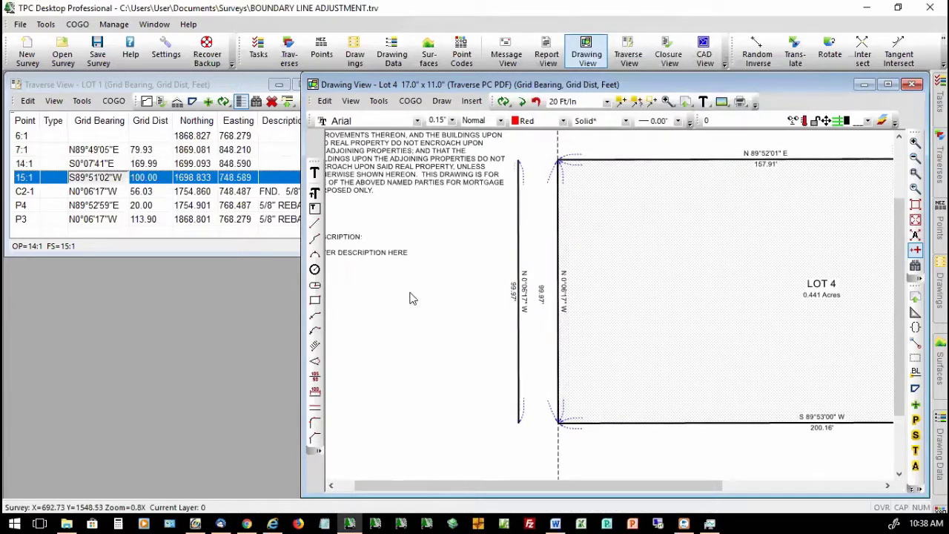
right_click(525, 291)
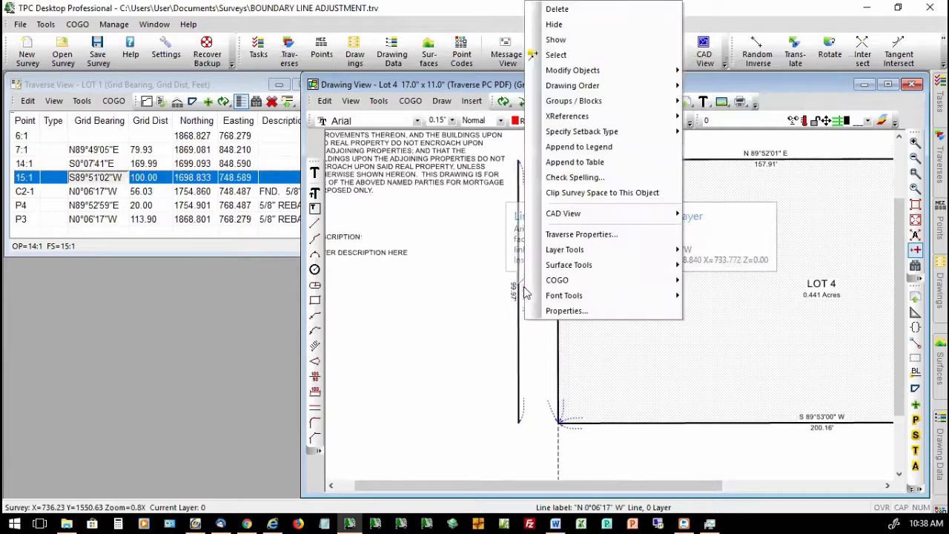
mouse_move(607, 74)
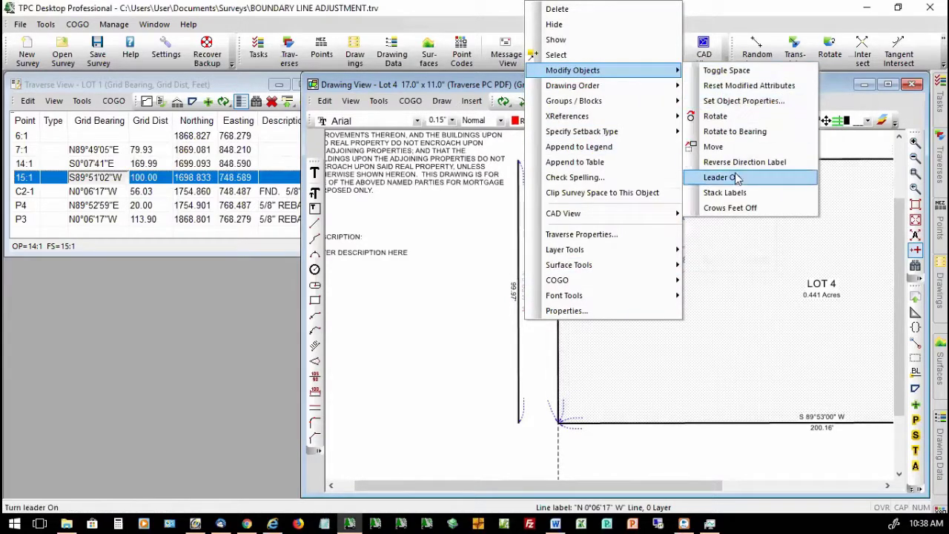
click(730, 208)
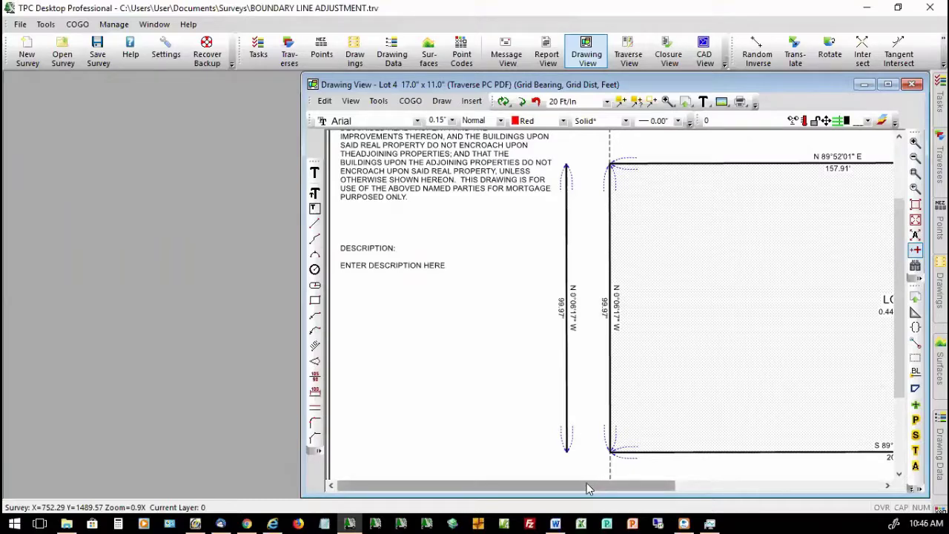
Step: Replace the space after the chord bearing with a line break (\) in LOT 4's aligned curve label format, and apply and accept the settings
drag(587, 488, 809, 492)
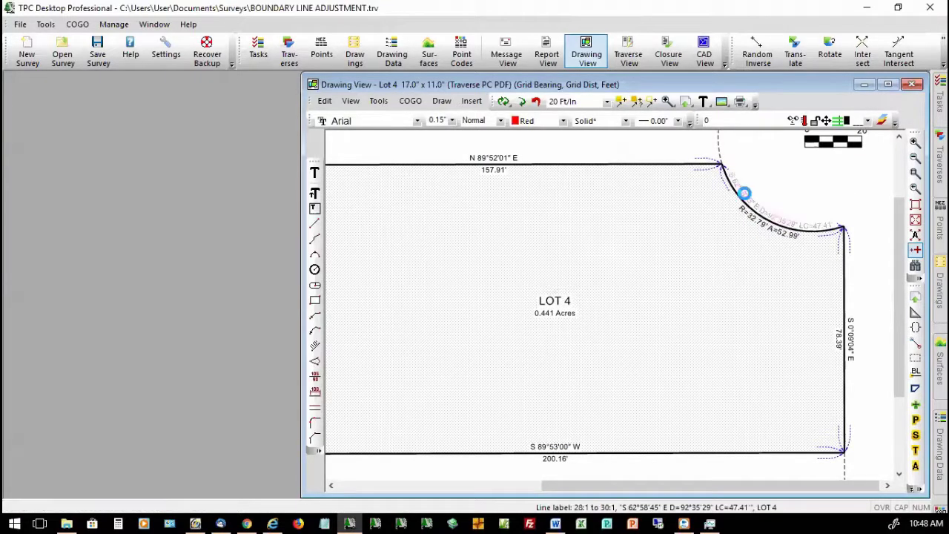
right_click(778, 222)
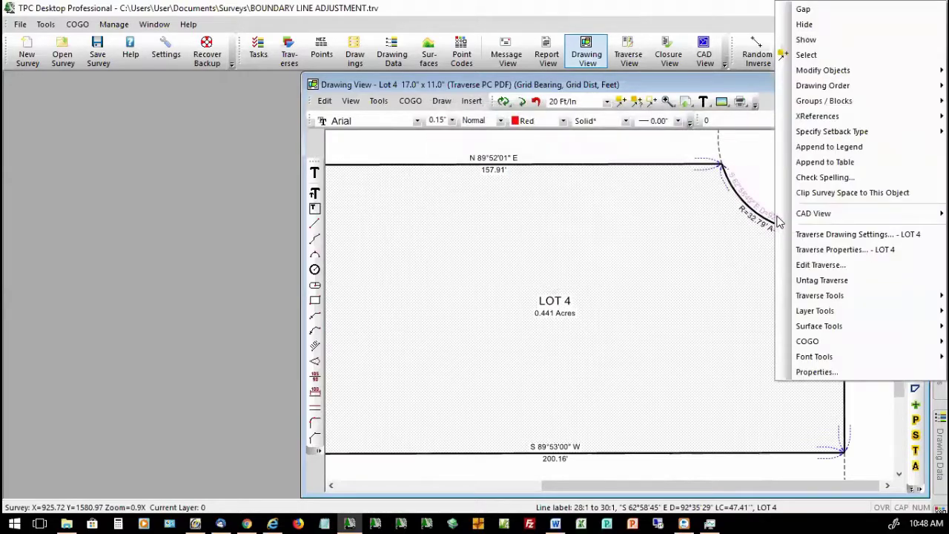
click(844, 236)
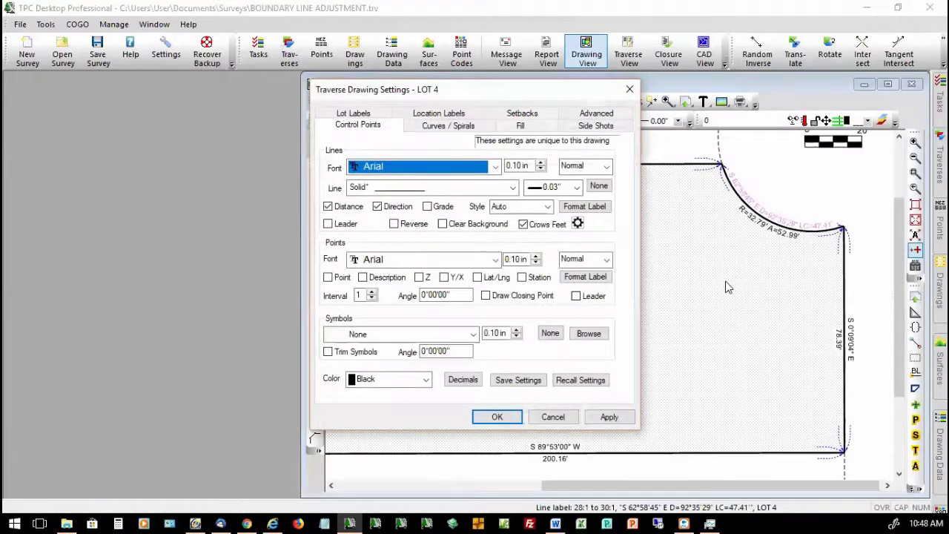
click(458, 126)
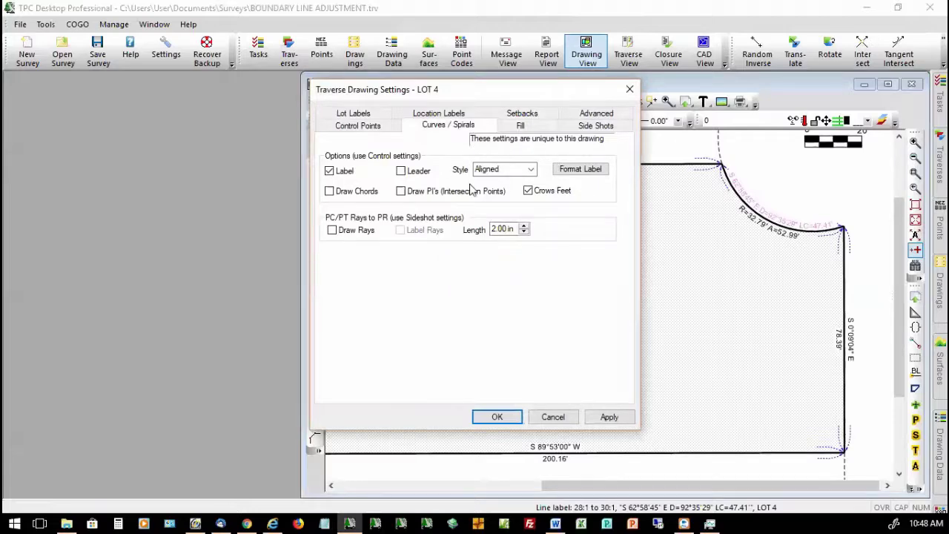
click(580, 170)
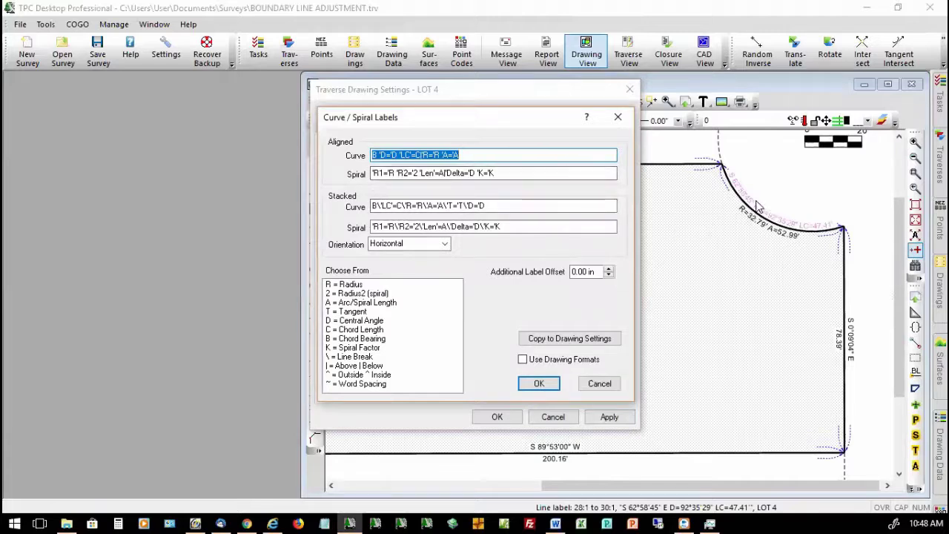
click(373, 155)
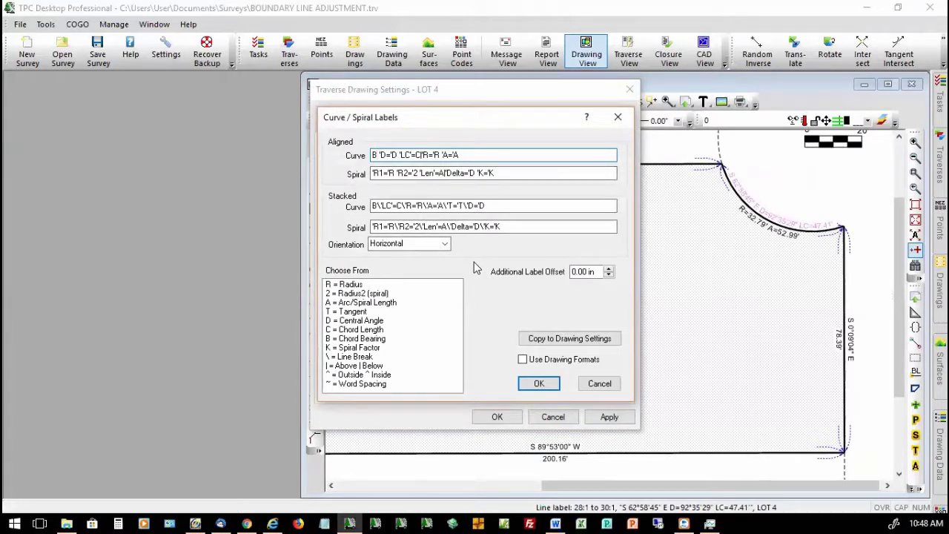
key(Delete)
text(\)
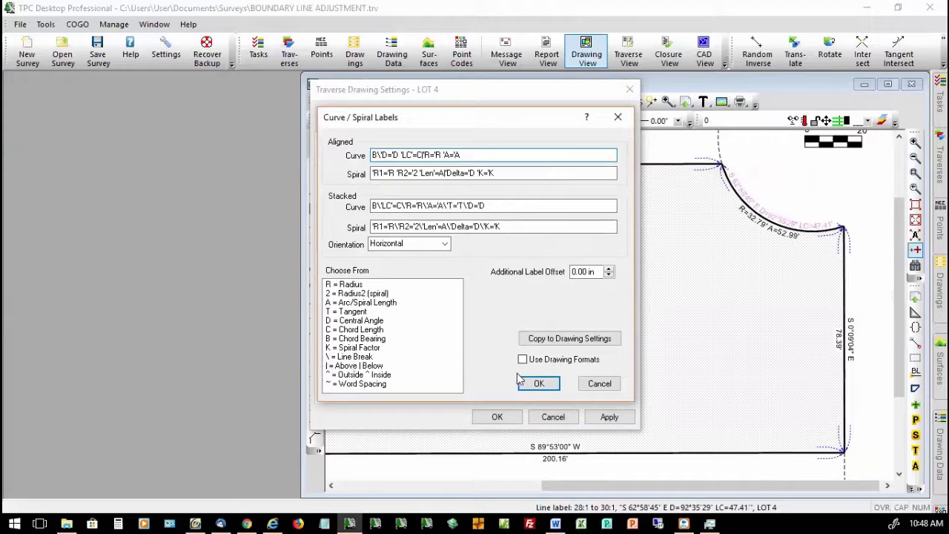
click(539, 387)
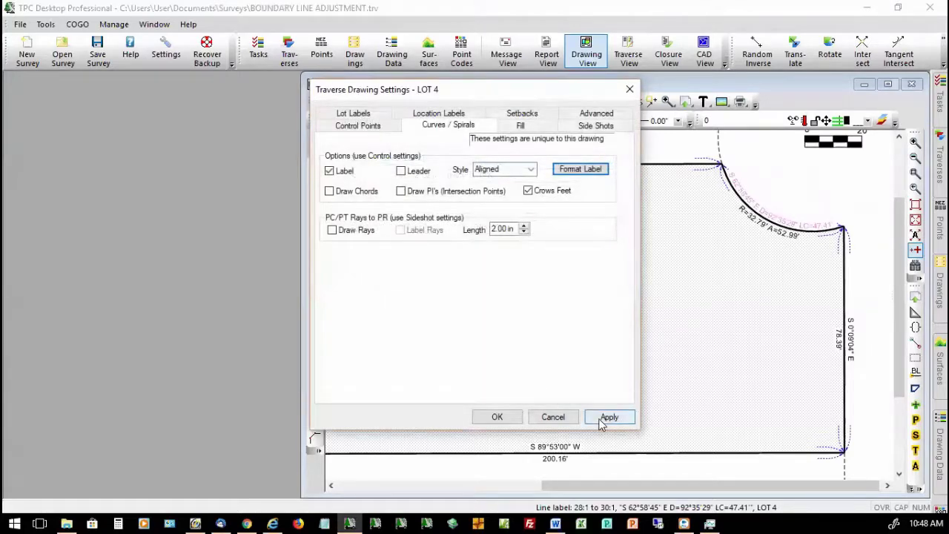
click(607, 418)
click(606, 417)
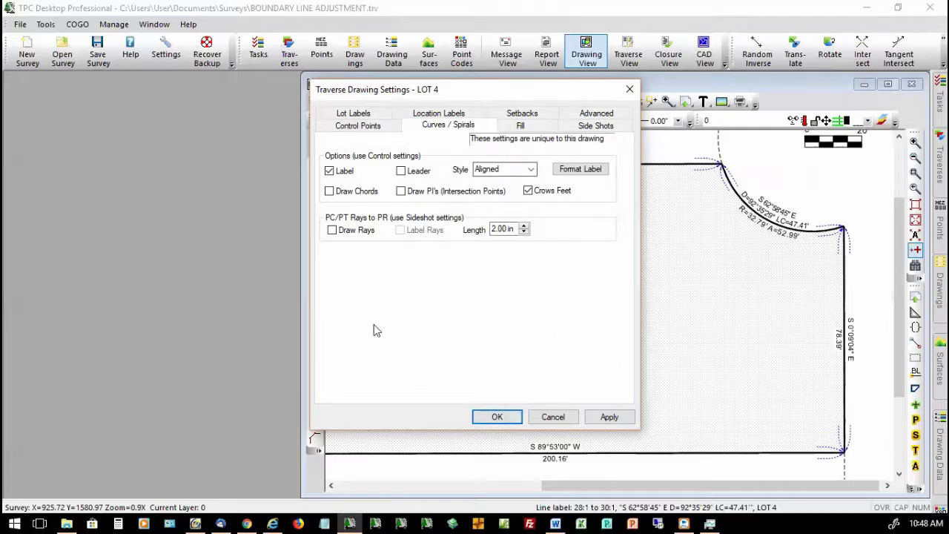
click(508, 417)
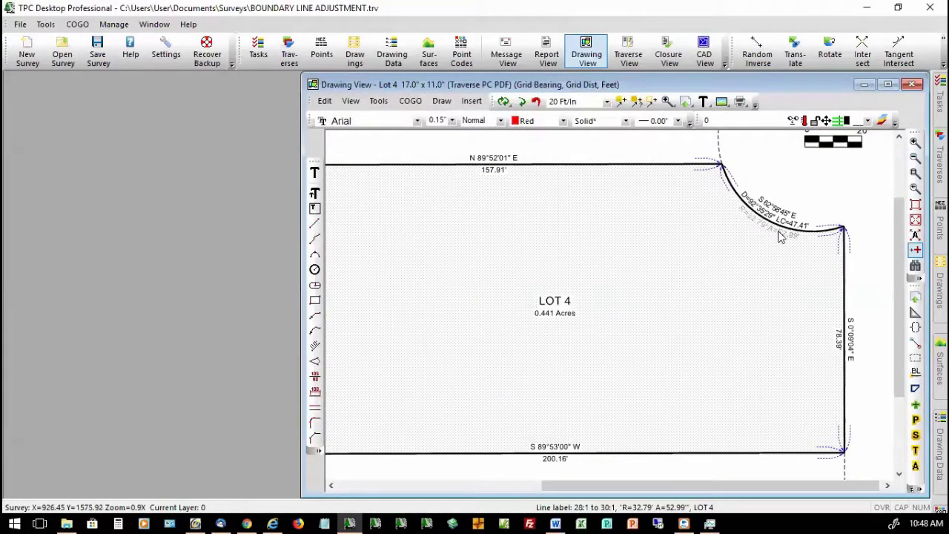
Step: Split LOT 4's radius and arc length curve label onto two lines, replacing the space before A=52.99' with a line break
mouse_move(779, 236)
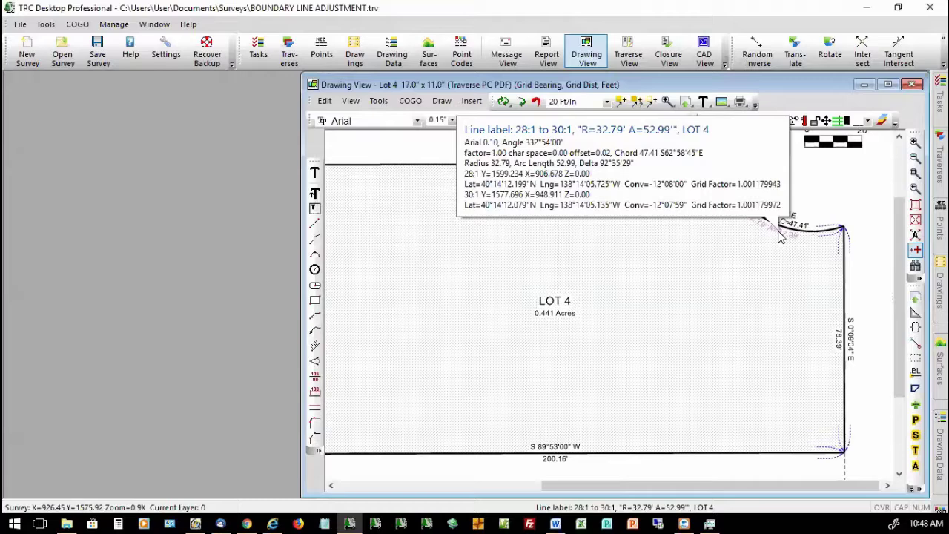
right_click(778, 236)
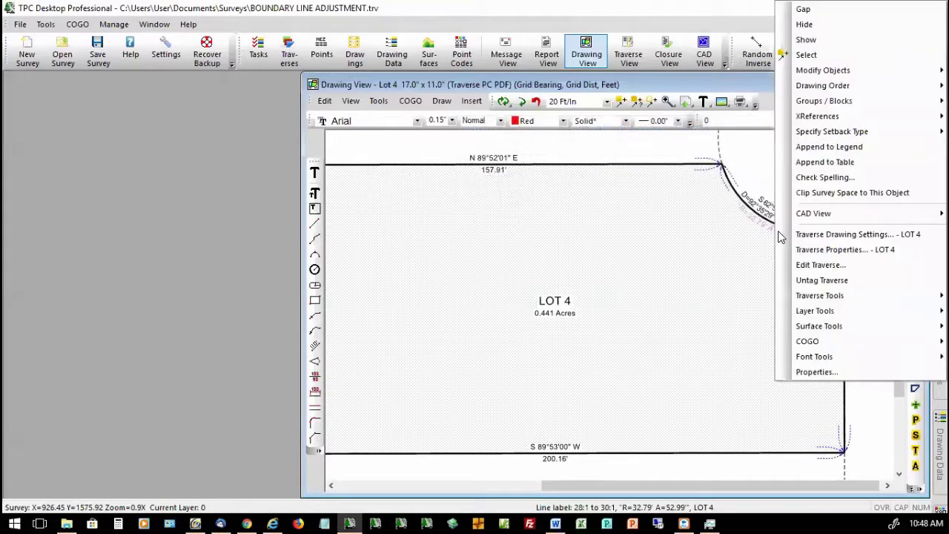
click(831, 380)
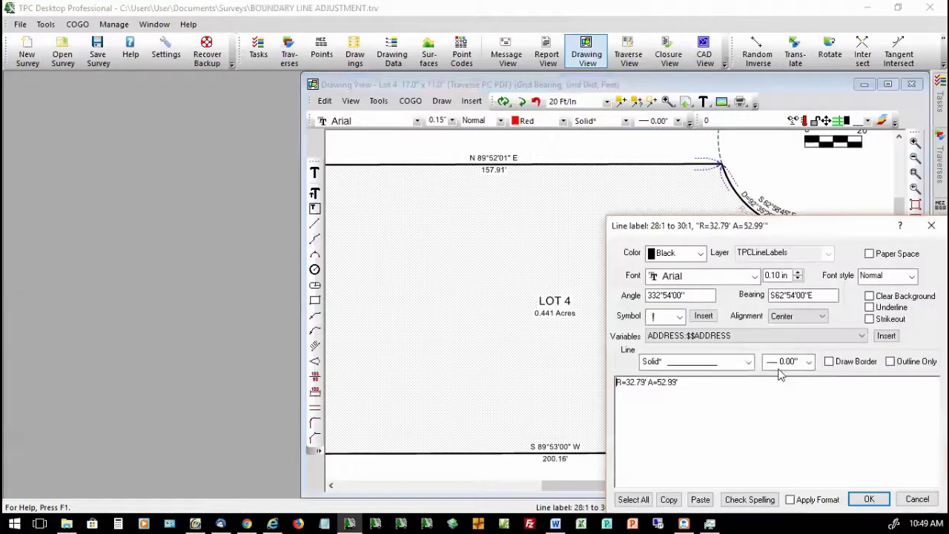
click(647, 383)
key(BackSpace)
key(Return)
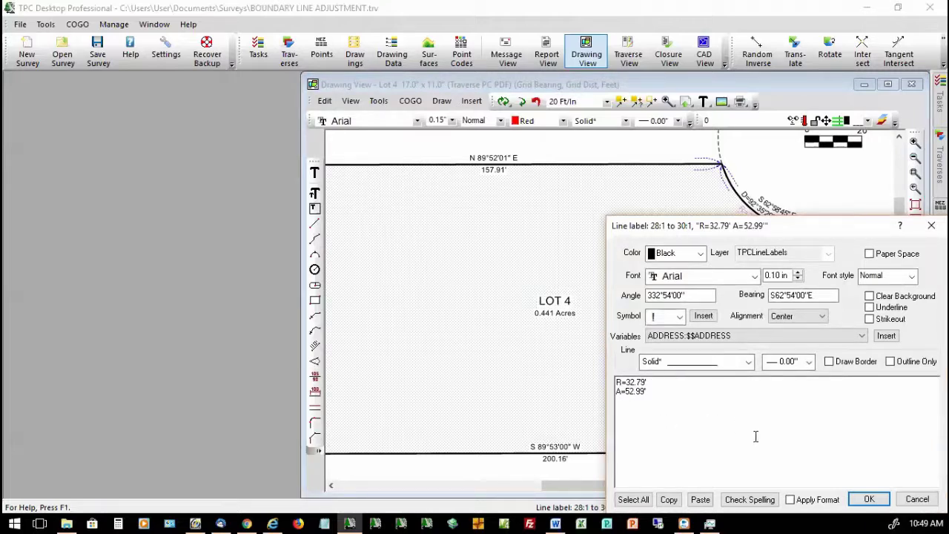
click(870, 500)
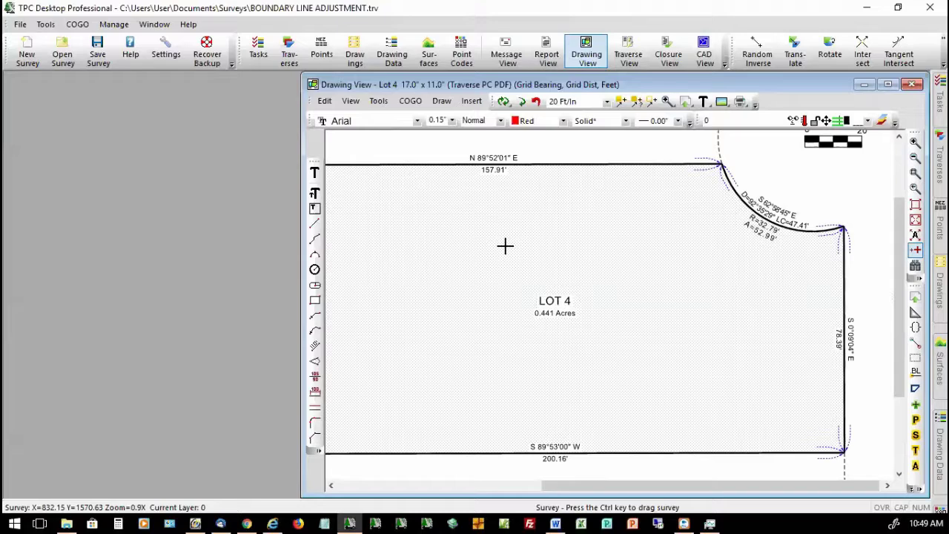
Step: Turn off LOT 4's unique control point settings for this drawing and all control point priorities, and apply and accept the settings
scroll(505, 245, down, 1)
scroll(505, 246, down, 1)
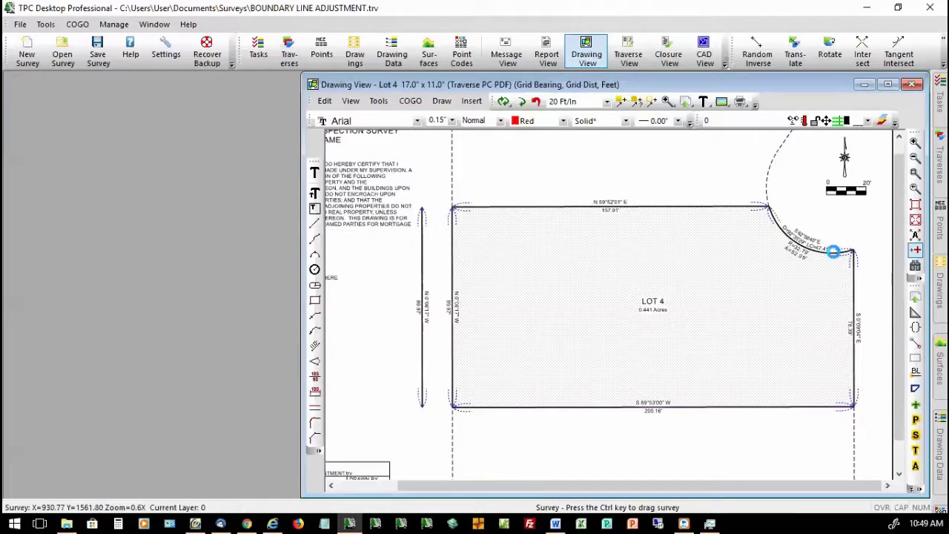
mouse_move(927, 175)
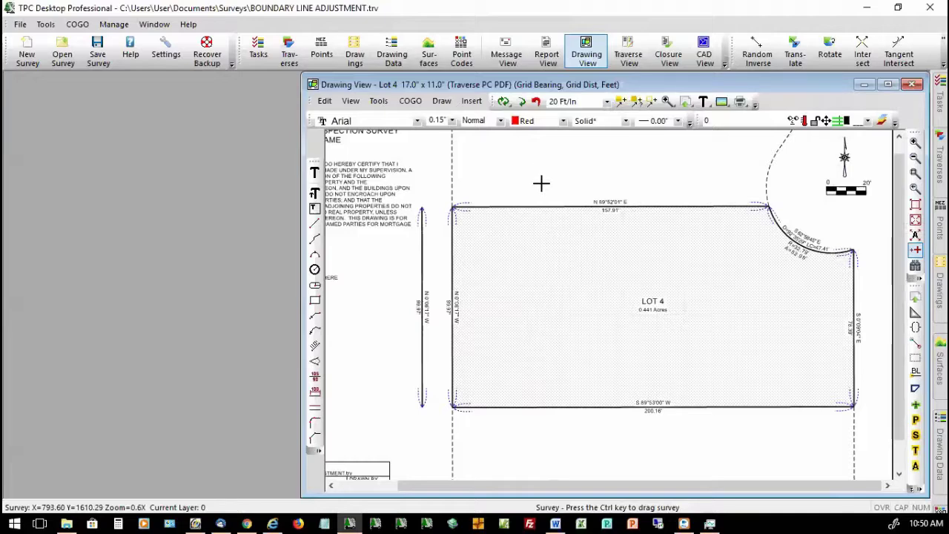
mouse_move(538, 211)
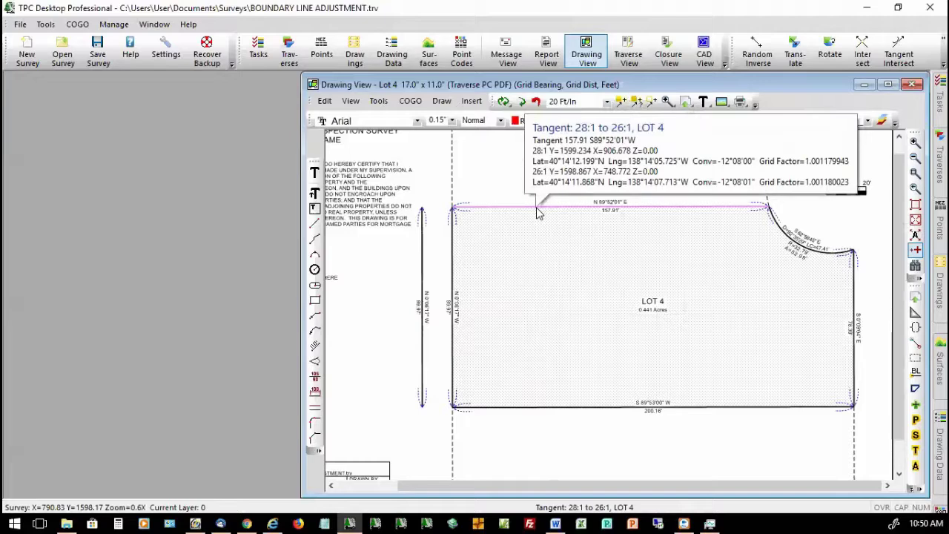
right_click(538, 213)
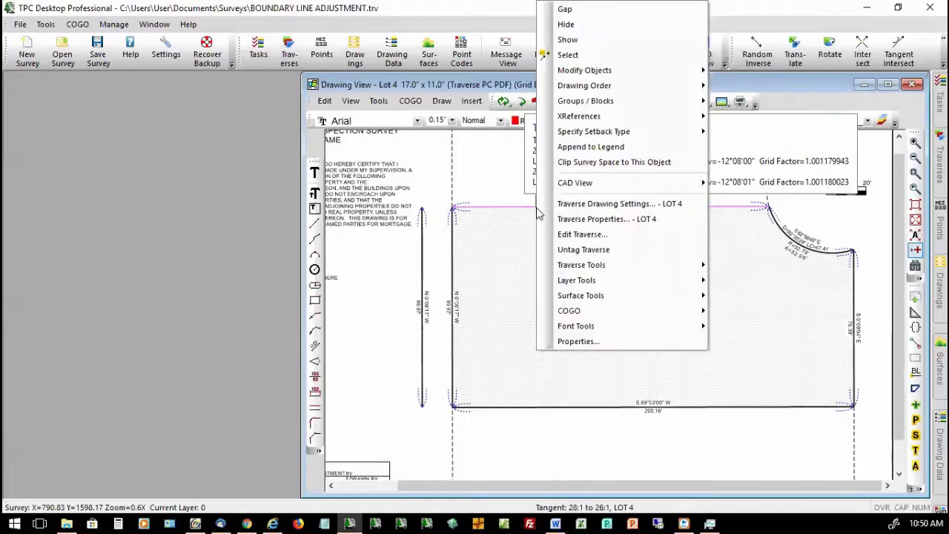
click(588, 207)
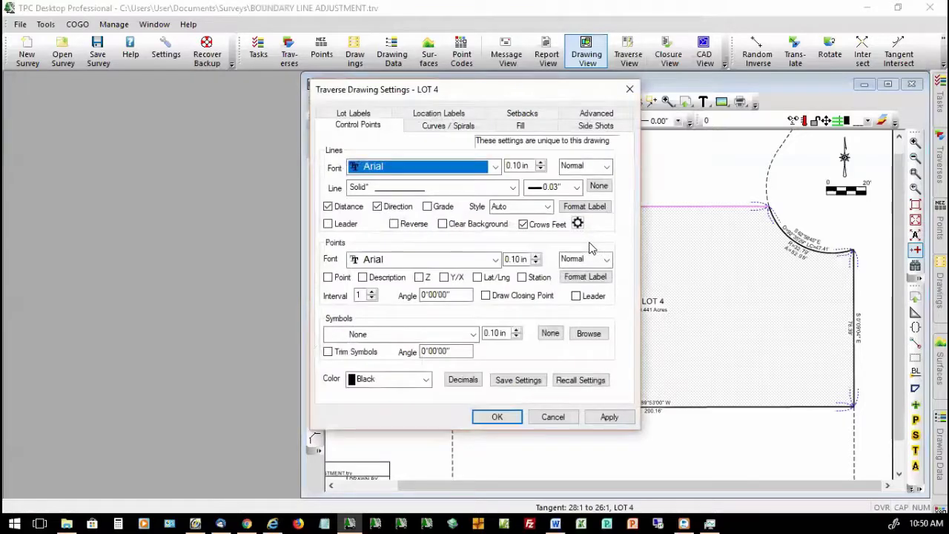
click(605, 114)
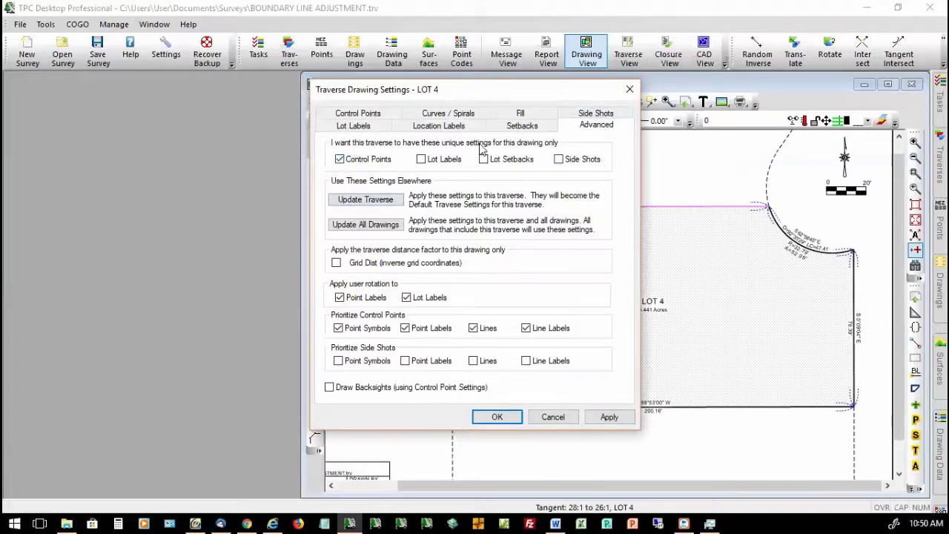
click(339, 158)
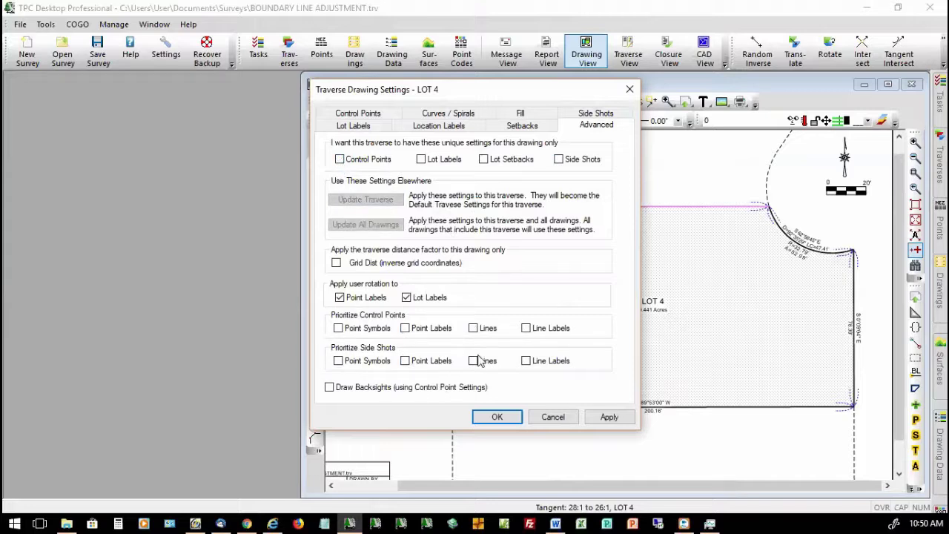
click(602, 417)
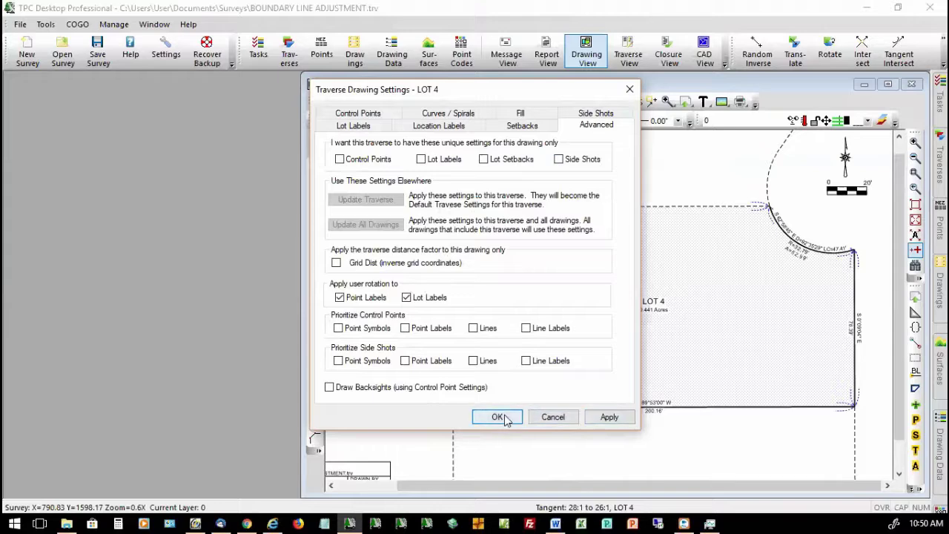
click(499, 418)
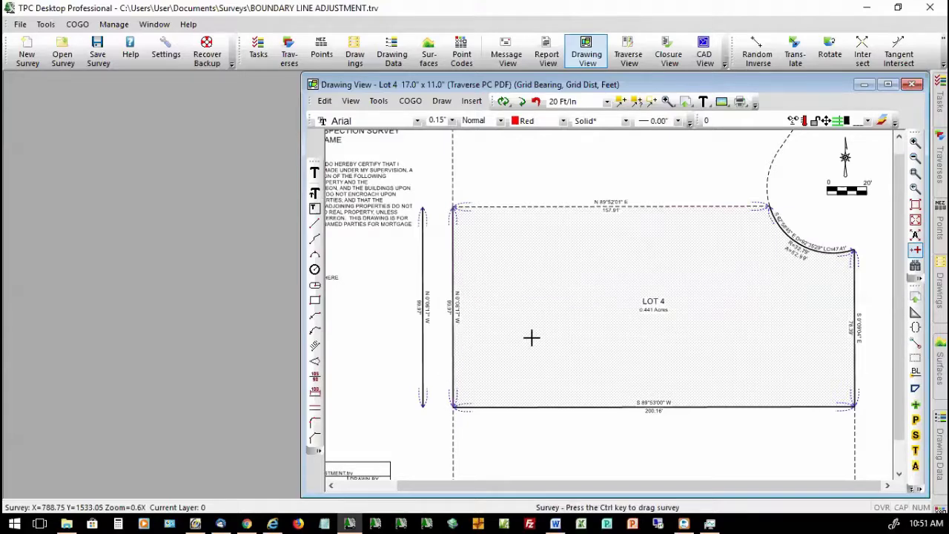
Step: Enable LOT 4's unique control point settings for this drawing and prioritize its control point symbols, point labels, lines and line labels
mouse_move(619, 212)
right_click(454, 310)
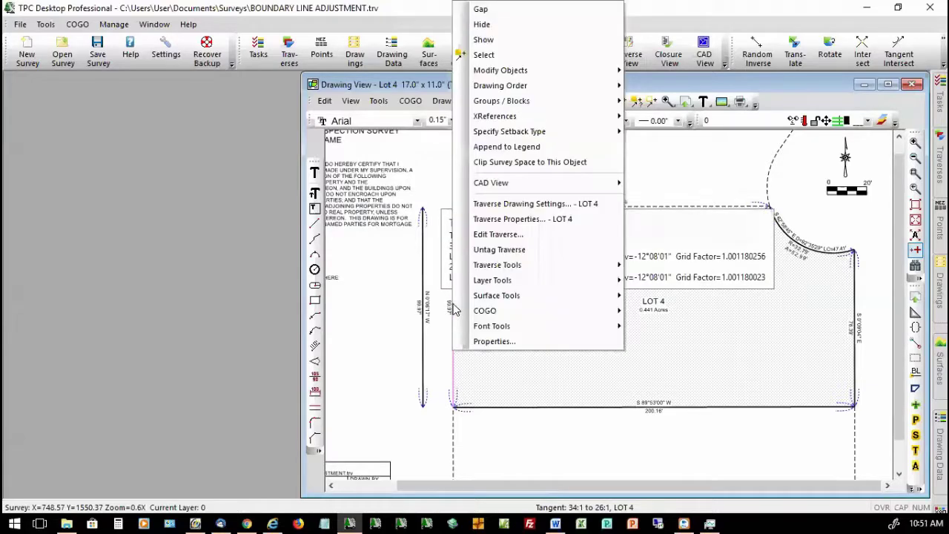
click(537, 207)
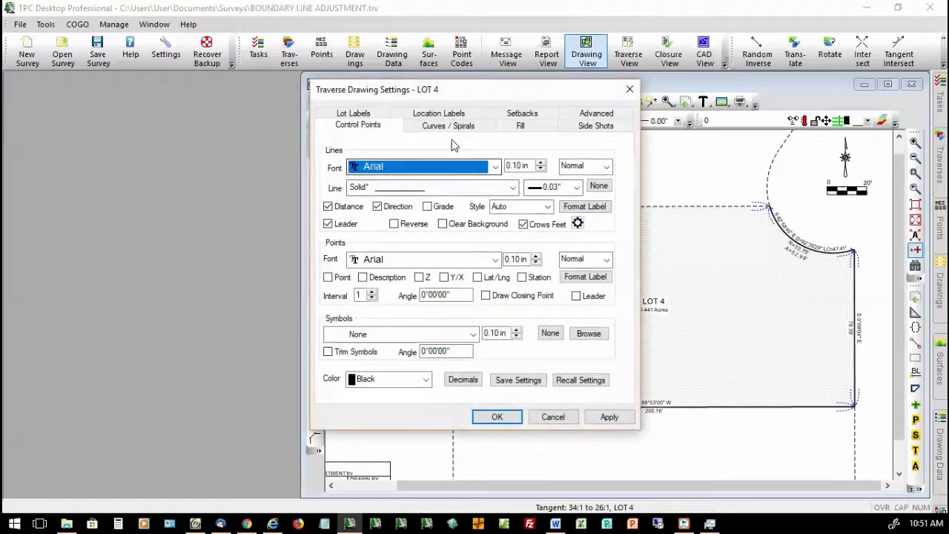
click(597, 113)
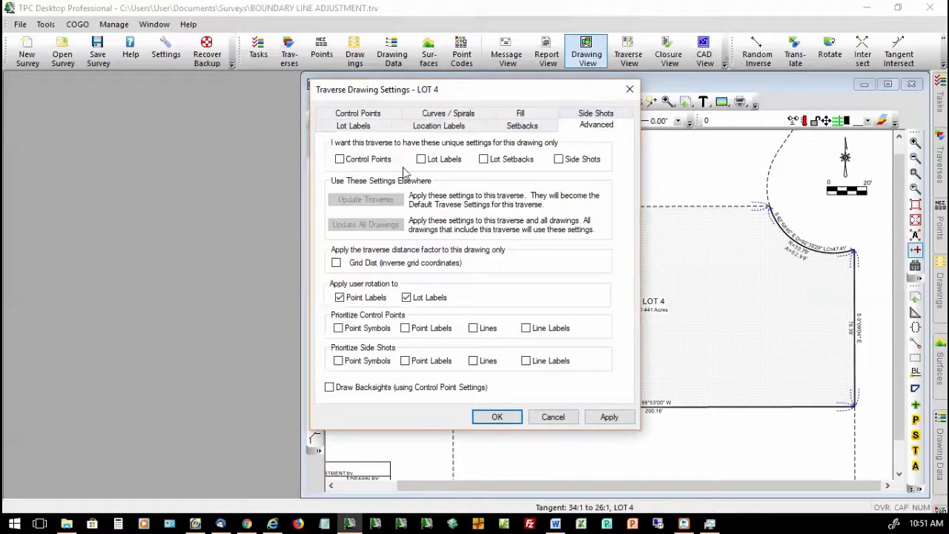
click(340, 160)
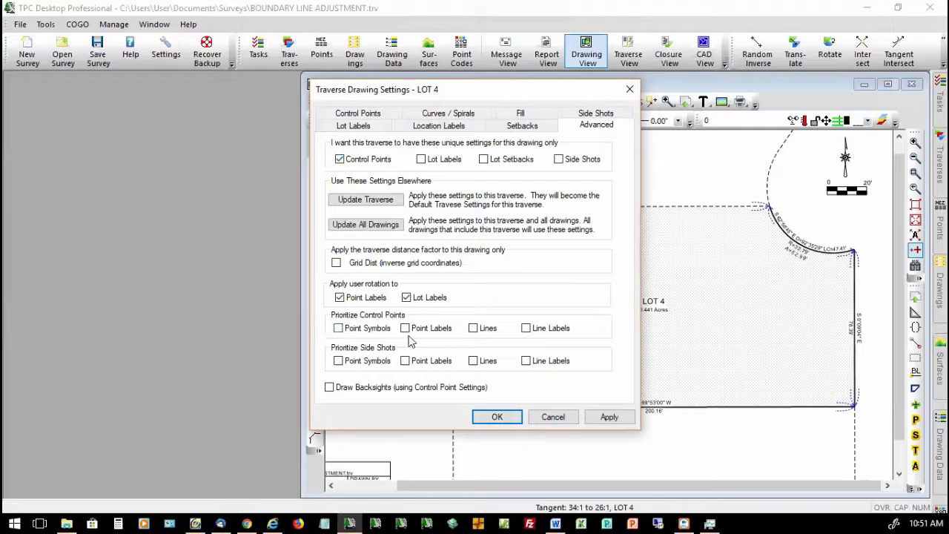
click(473, 329)
click(338, 328)
click(404, 328)
click(526, 328)
click(497, 417)
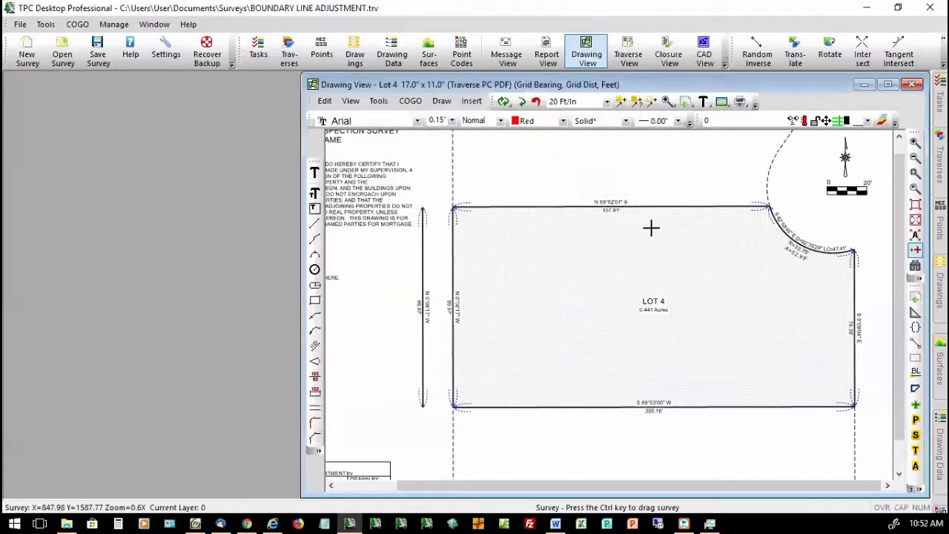
Step: Draw a rectangle enclosing LOT 4 and the offset line on its west side
mouse_move(656, 210)
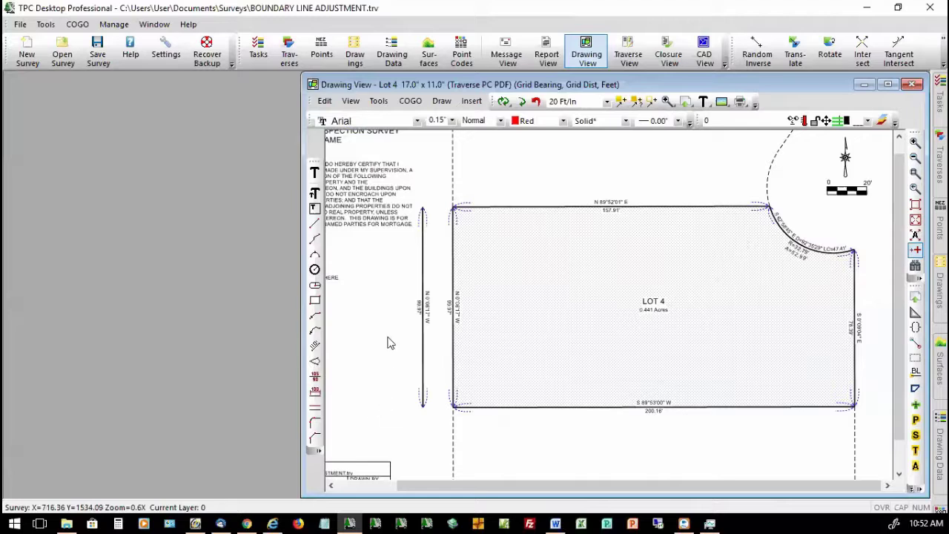
click(443, 100)
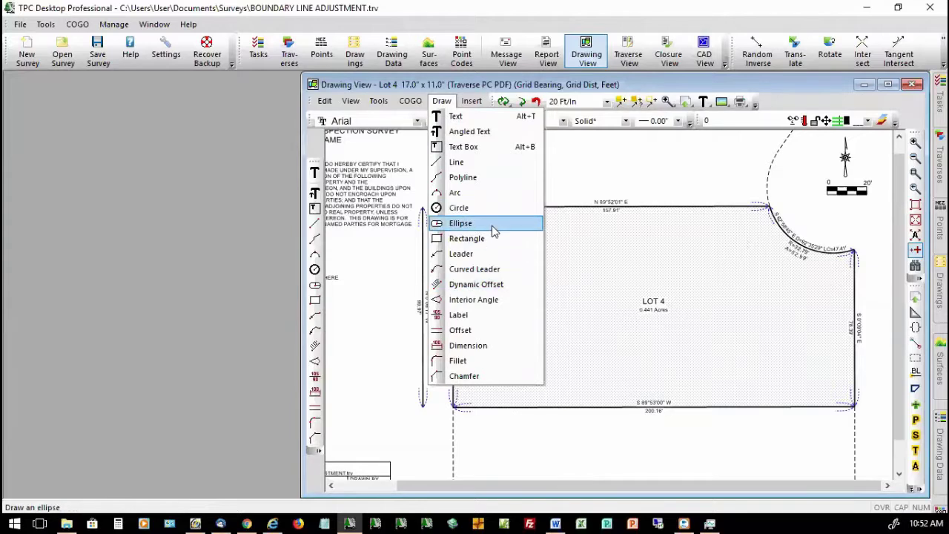
click(472, 238)
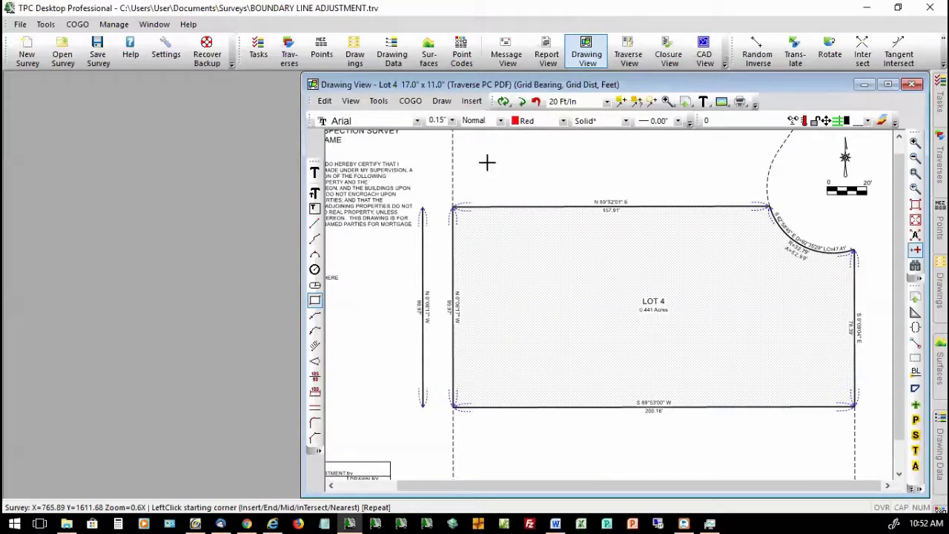
click(405, 163)
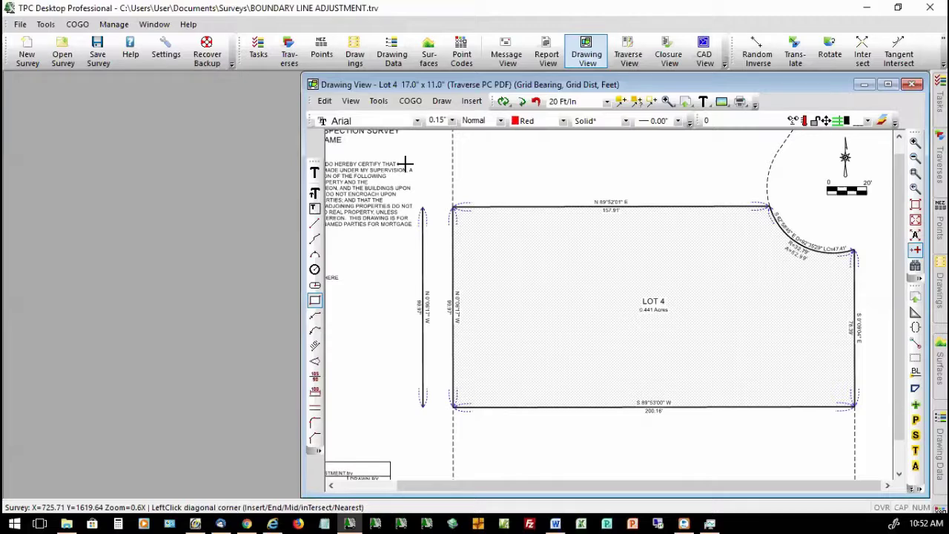
click(875, 449)
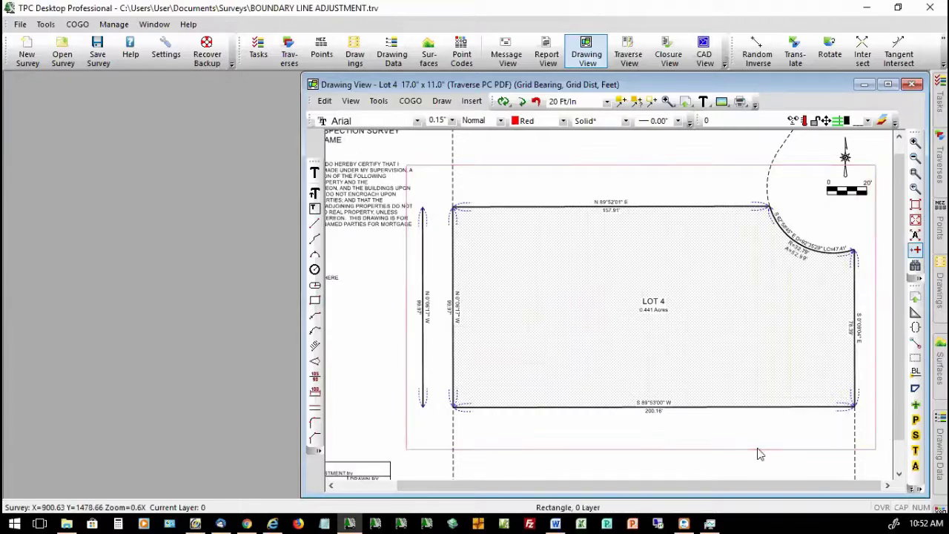
Step: Clip the survey space to the rectangle around LOT 4 and turn off the rectangle's visible line
right_click(759, 454)
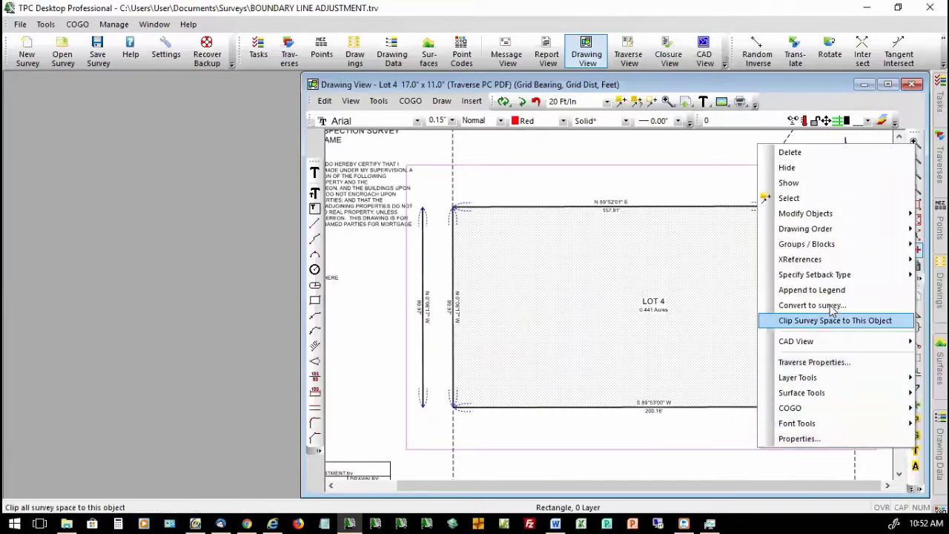
mouse_move(831, 215)
click(832, 321)
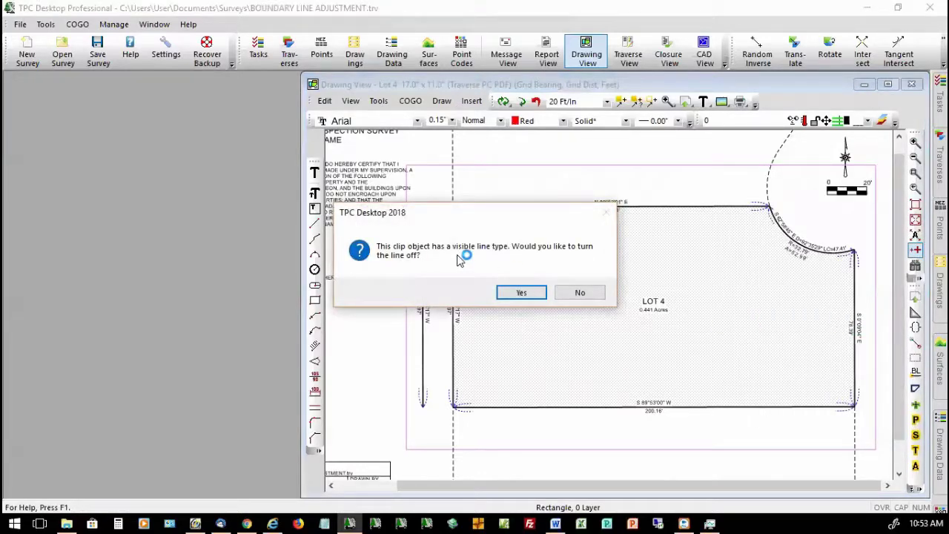
click(522, 293)
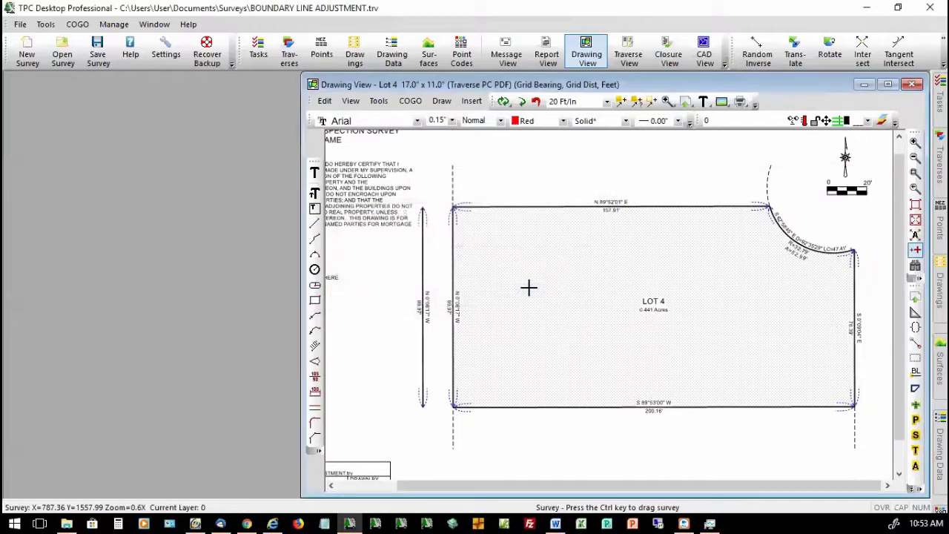
Step: Unclip the TPCLines layer, clip it again, and close the layer settings
right_click(551, 436)
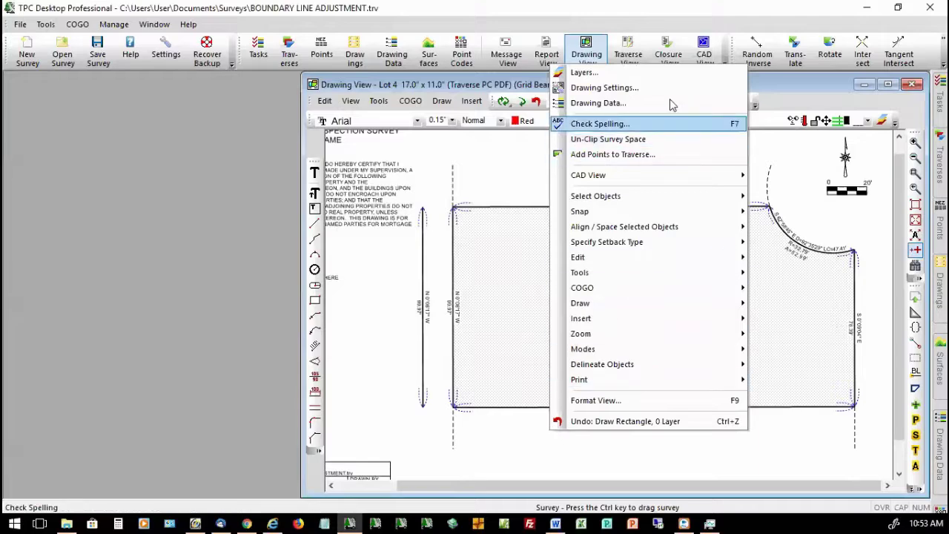
click(612, 74)
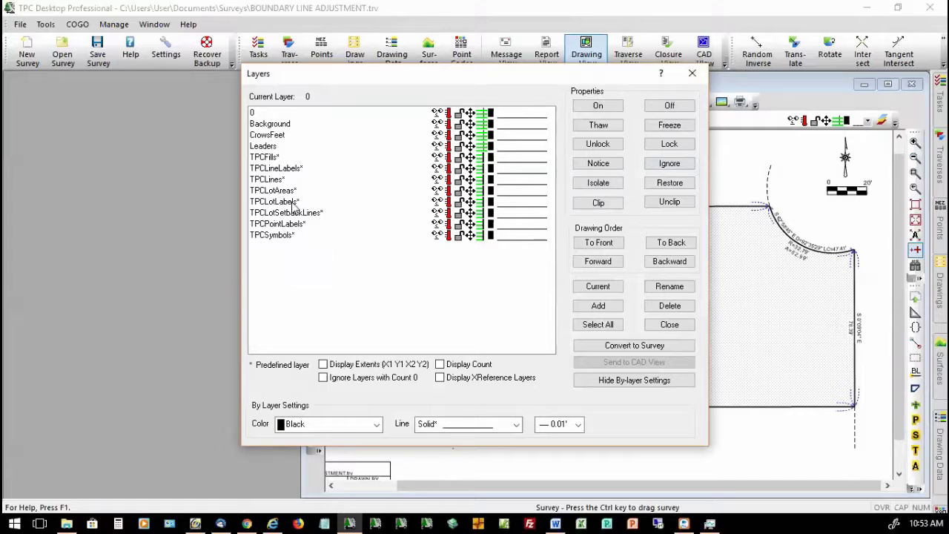
click(272, 181)
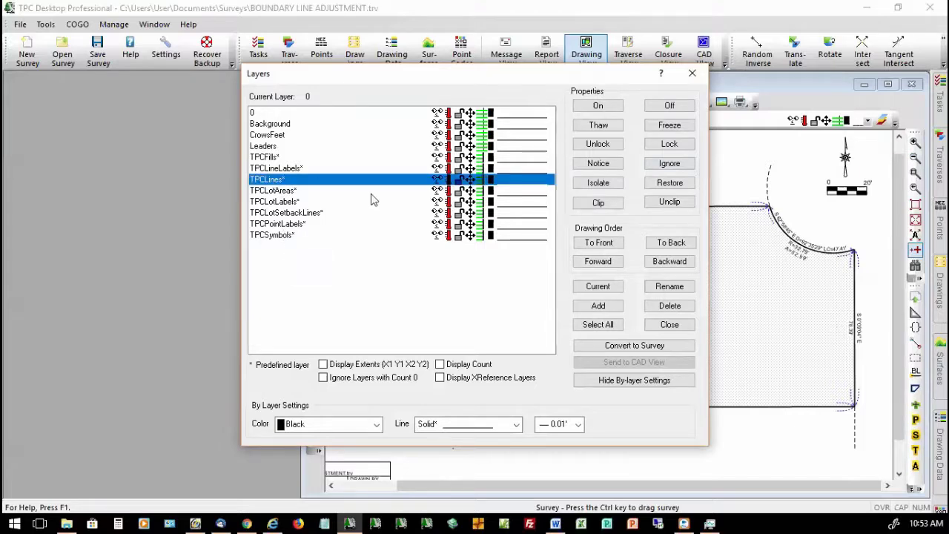
click(669, 202)
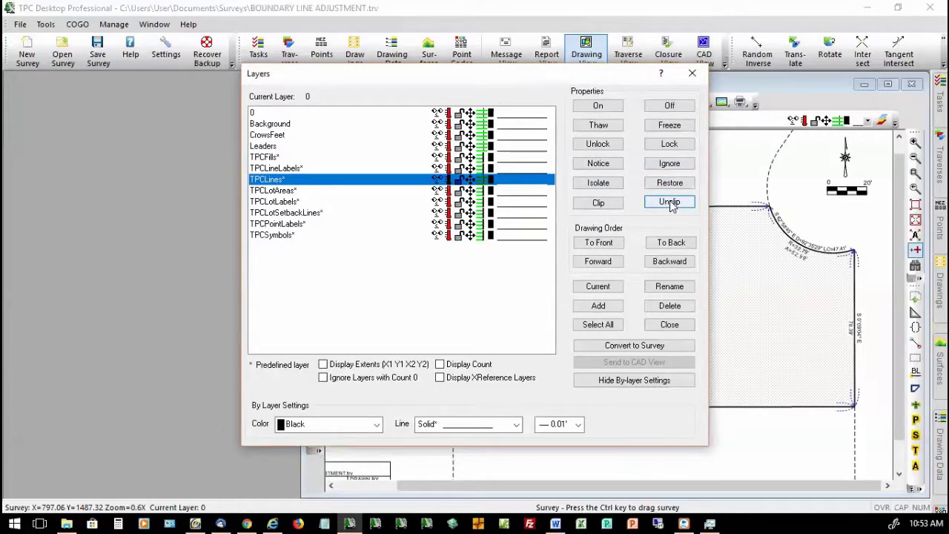
click(607, 205)
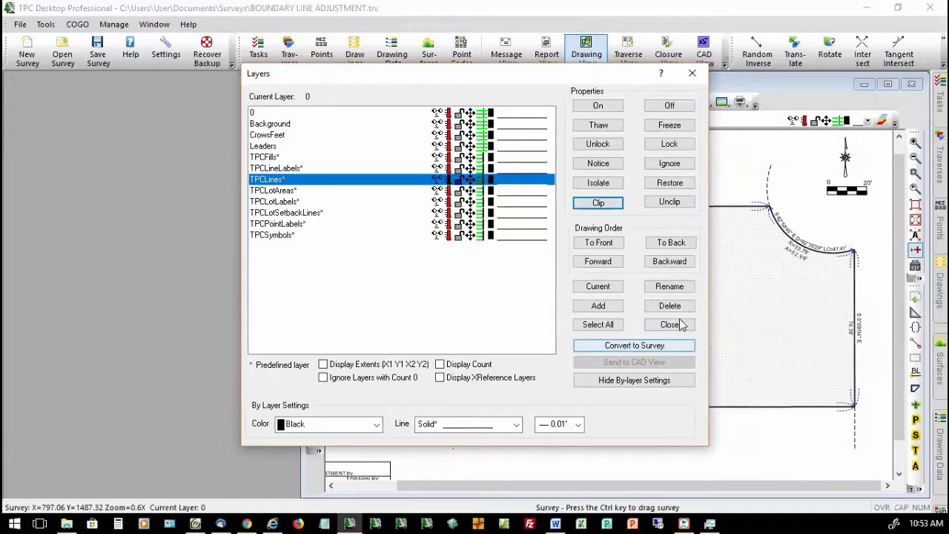
click(669, 324)
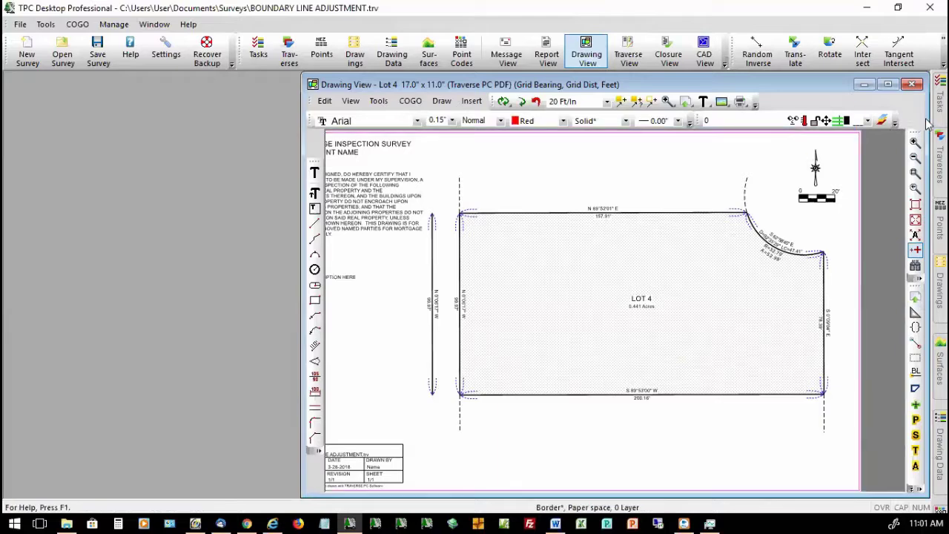
Step: Open the SAMPLE SITE SURVEY without saving the changes to the BOUNDARY LINE ADJUSTMENT survey
mouse_move(936, 110)
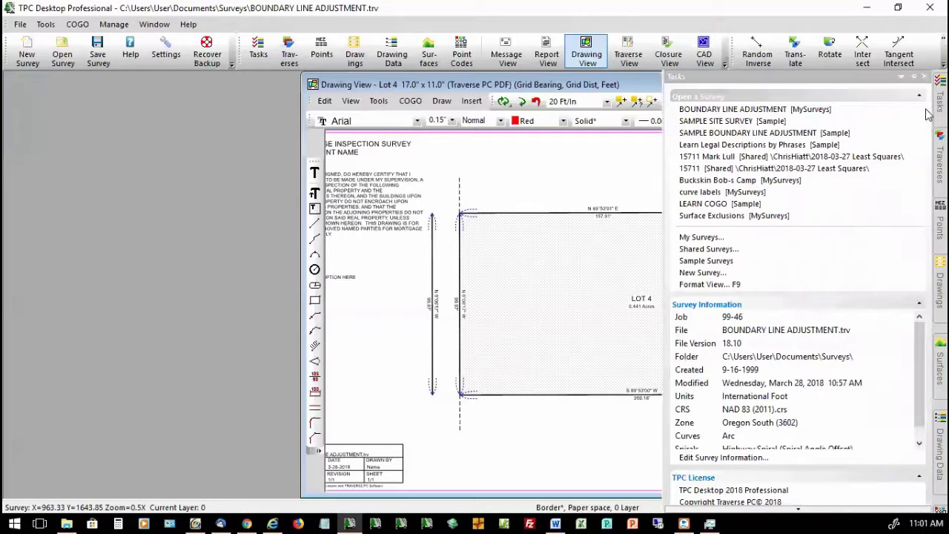
click(758, 122)
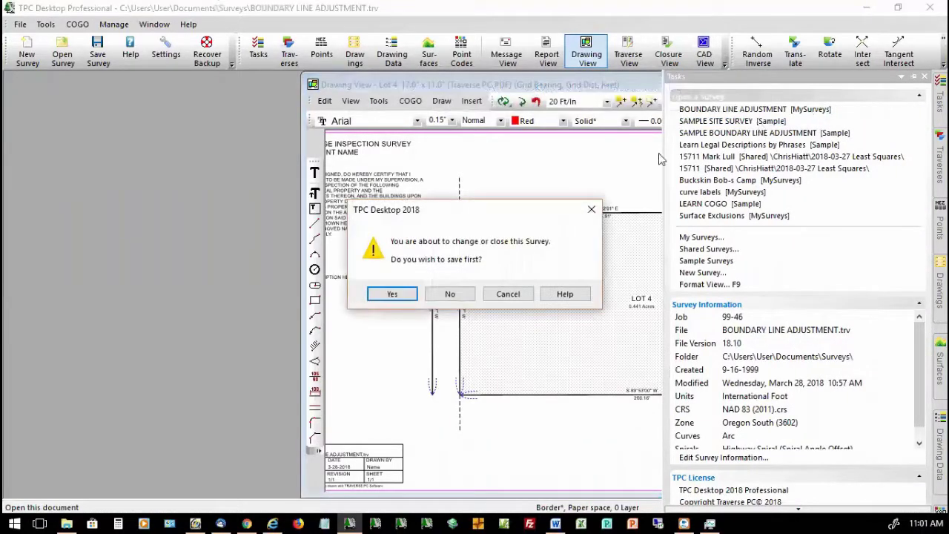
click(447, 294)
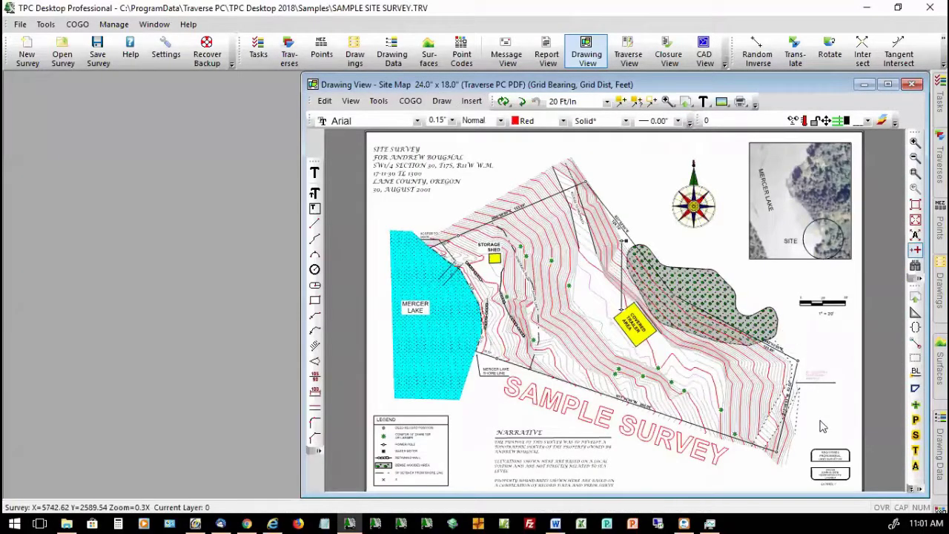
Step: Set the fill of the TRAILER COVER traverse around the covered trailer area to None
click(916, 172)
click(594, 281)
click(671, 362)
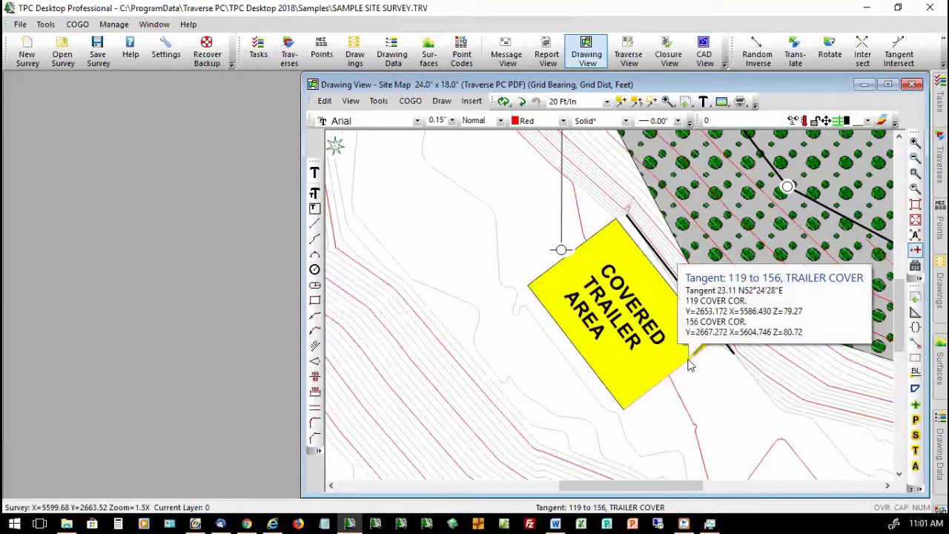
right_click(690, 365)
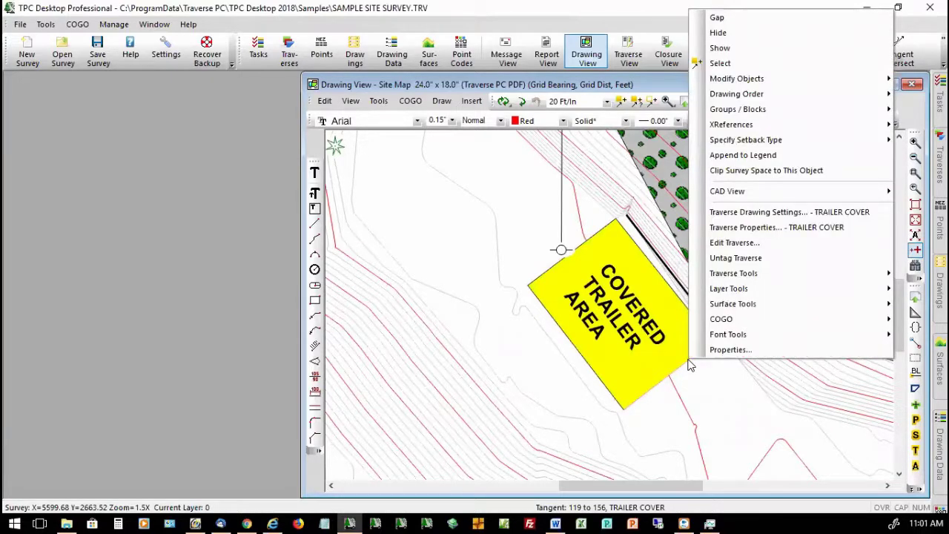
click(786, 212)
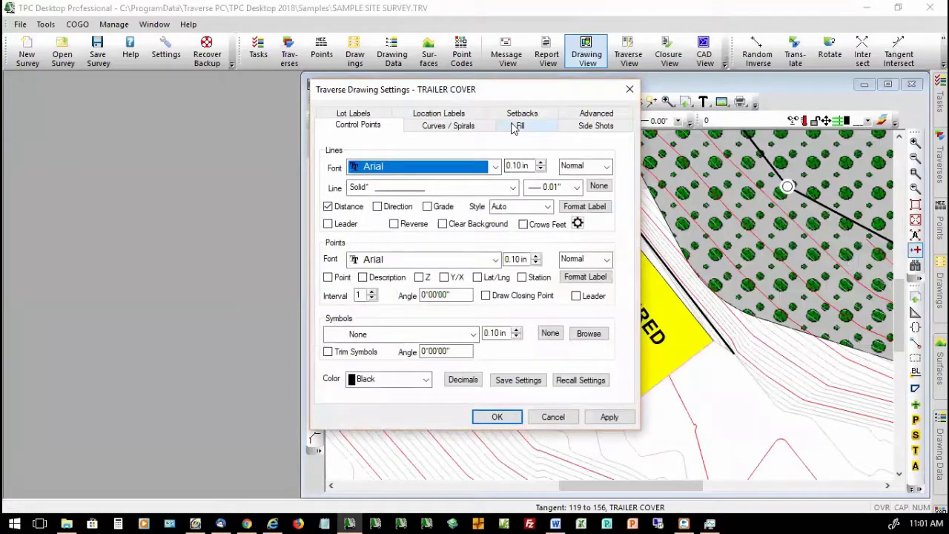
click(516, 127)
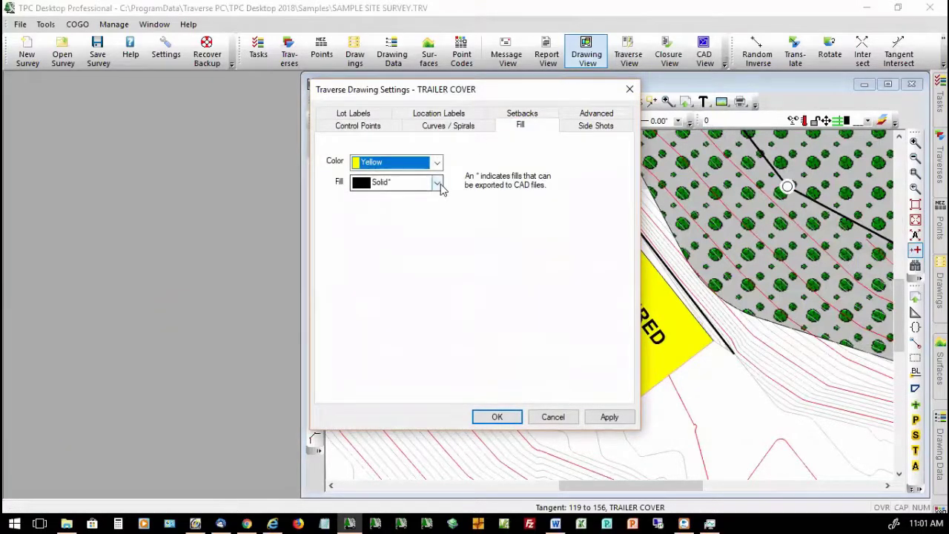
click(438, 183)
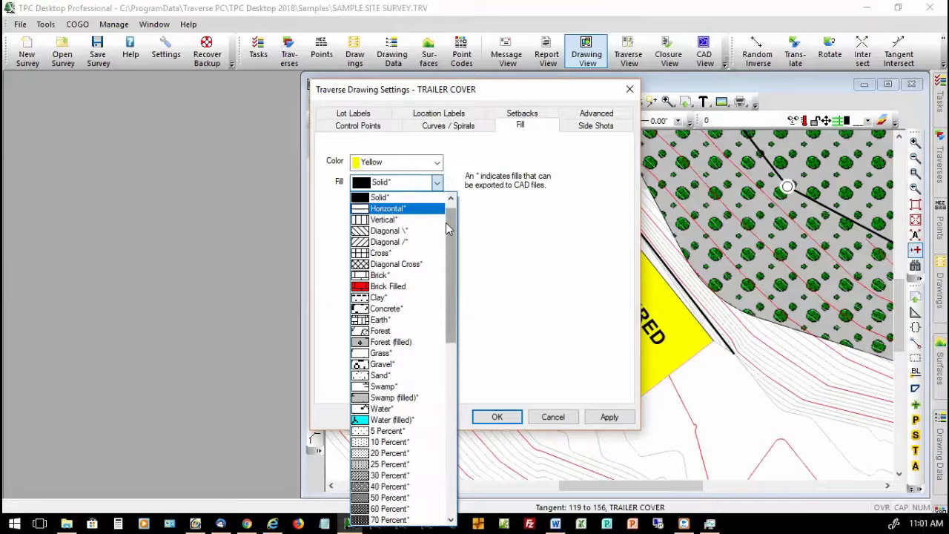
scroll(446, 222, up, 1)
click(417, 197)
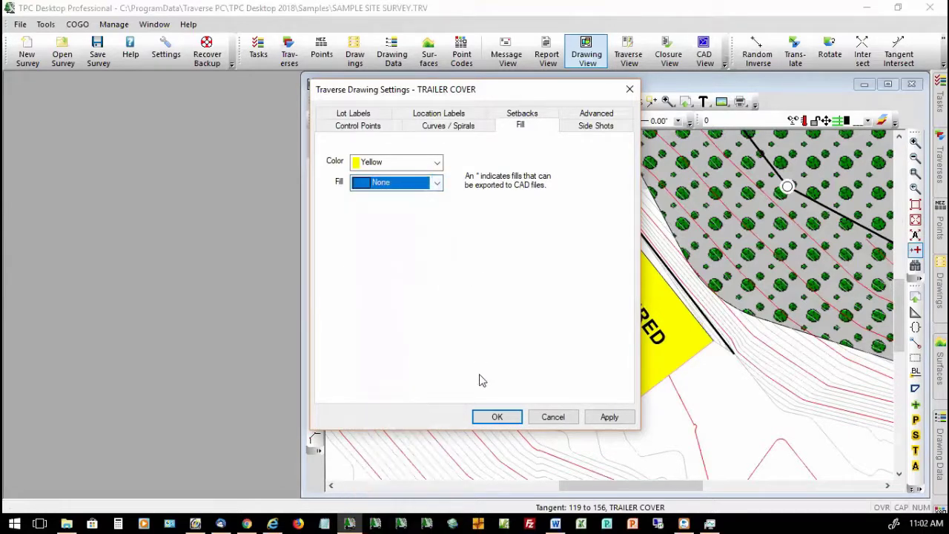
click(489, 417)
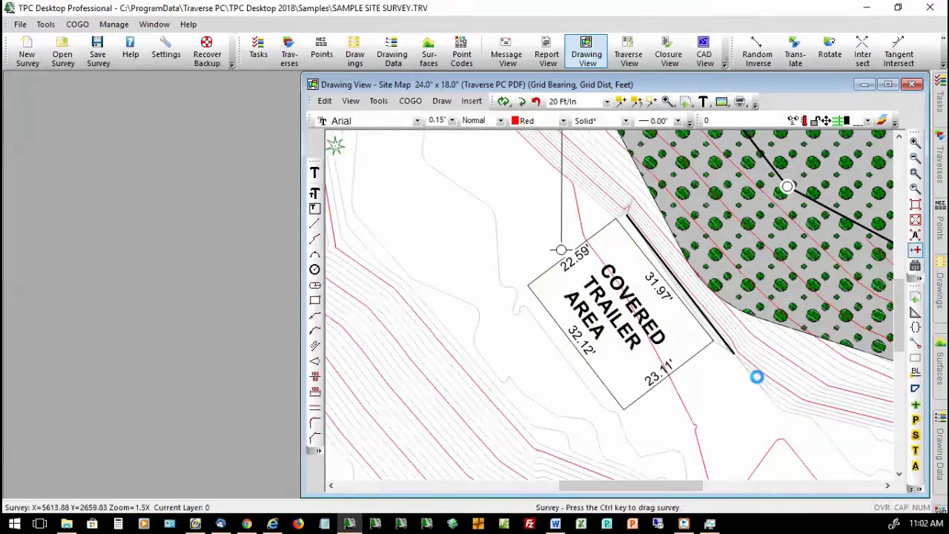
Step: Turn on drawing of the TIN lines and breaklines for the Ground 1 surface
mouse_move(758, 379)
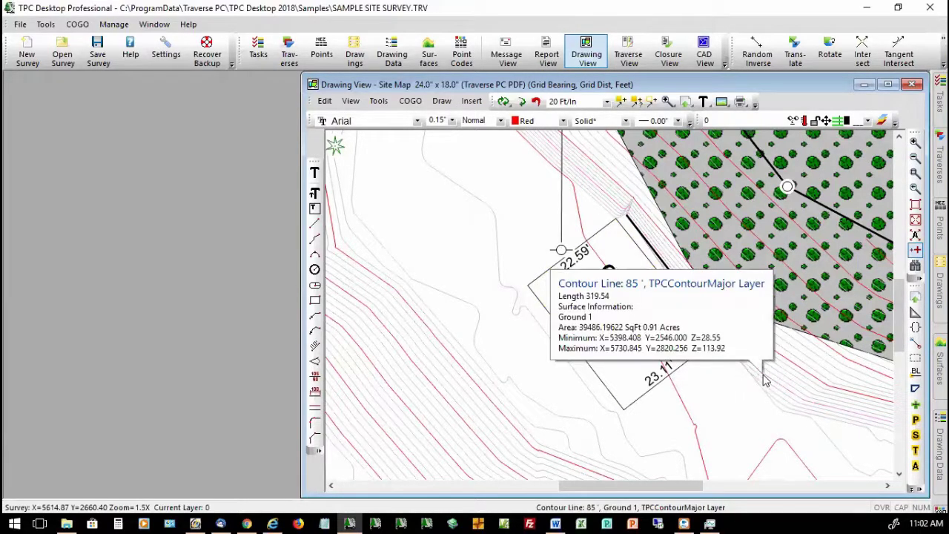
double_click(766, 380)
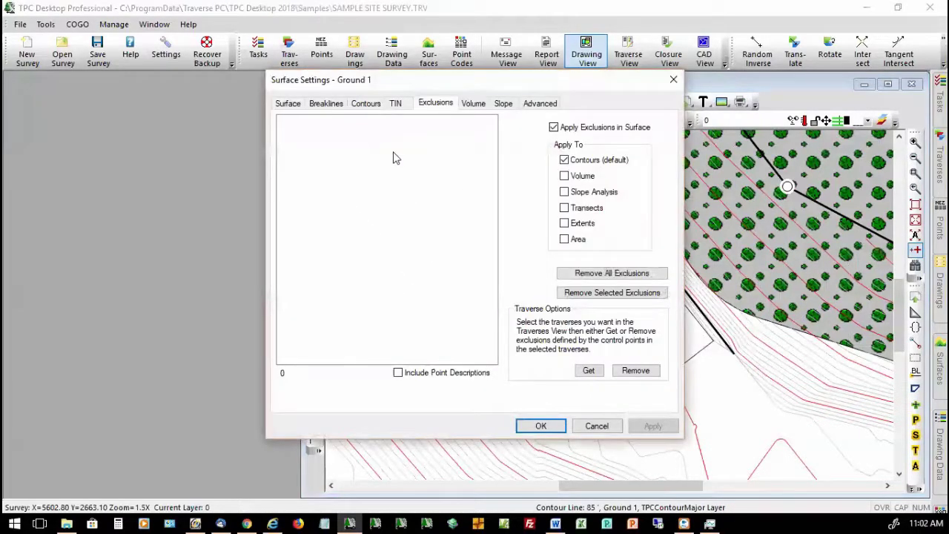
drag(407, 86, 205, 116)
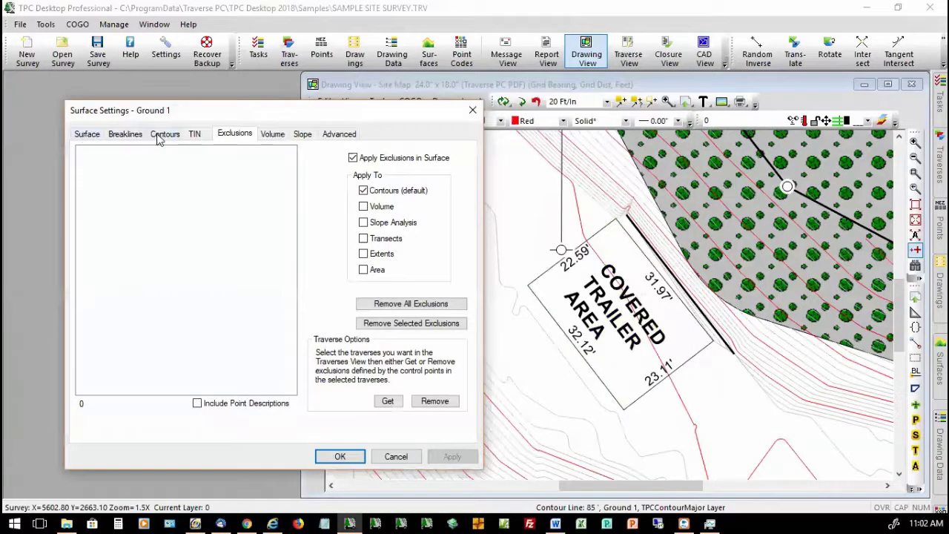
click(192, 134)
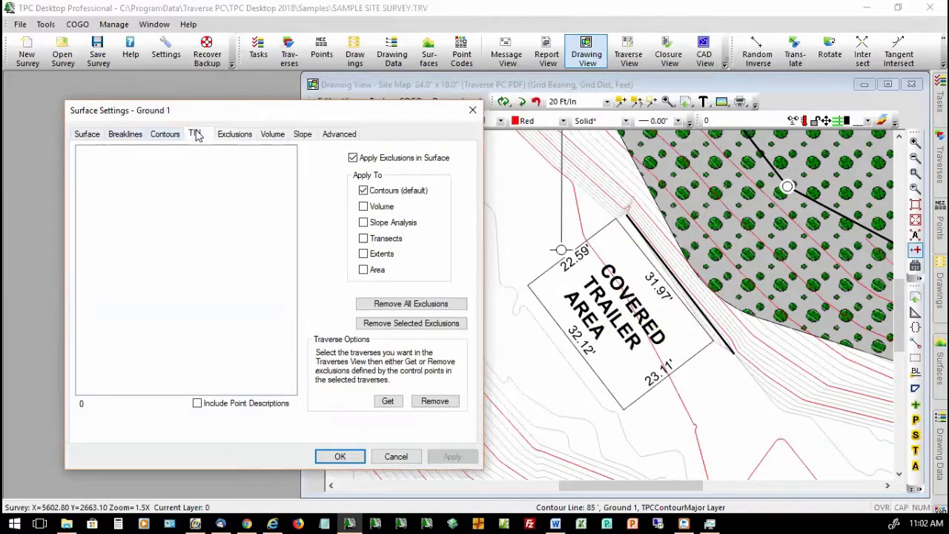
click(92, 167)
click(92, 247)
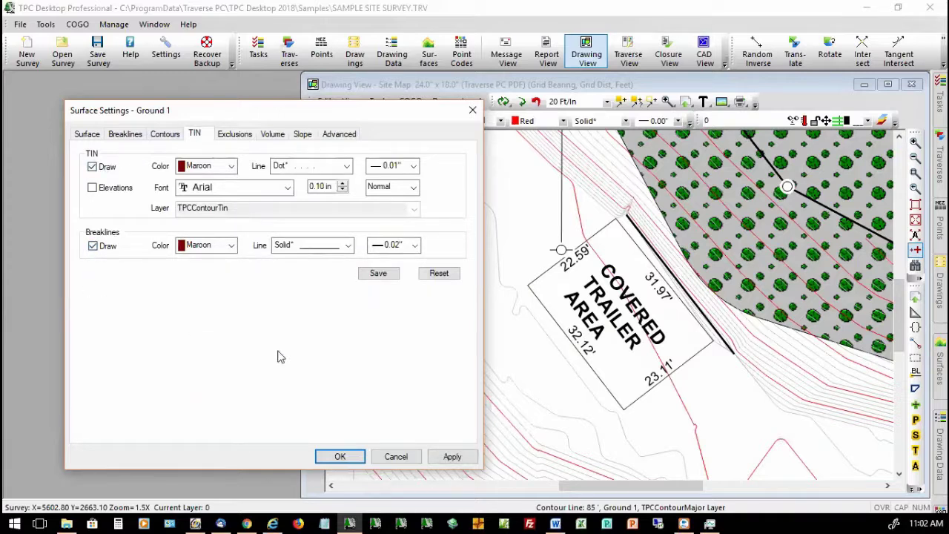
click(450, 457)
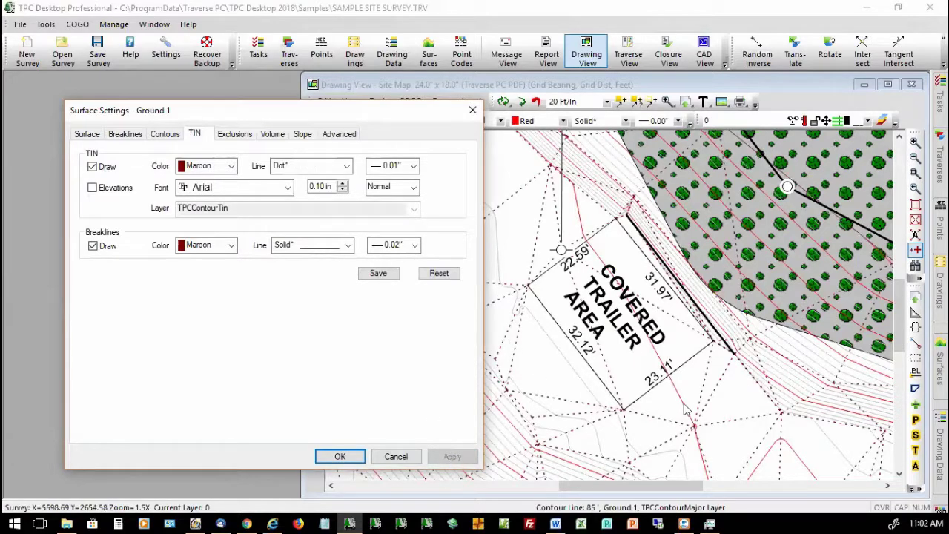
click(338, 456)
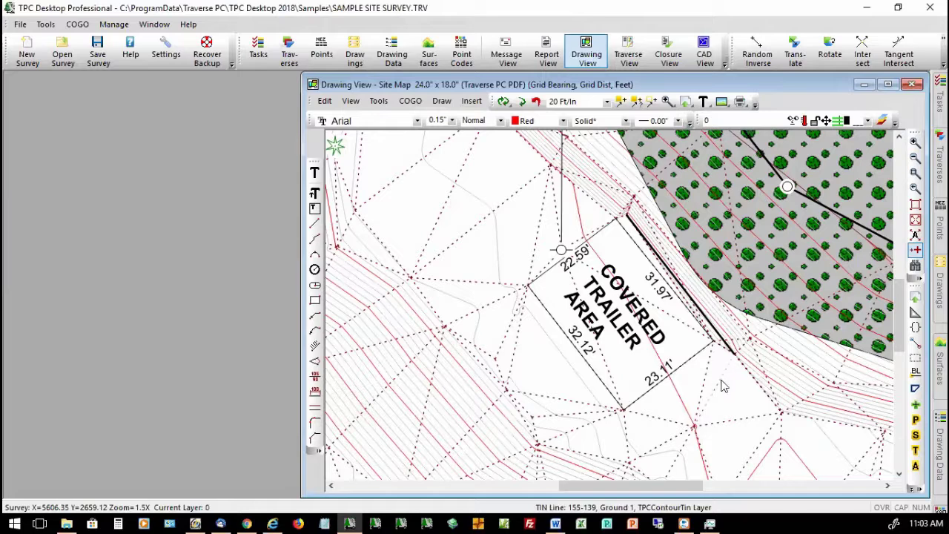
Step: Edit the Ground 1 surface's exclusions with automatic re-computing, toggling individual triangles in and beside the covered trailer area
right_click(722, 383)
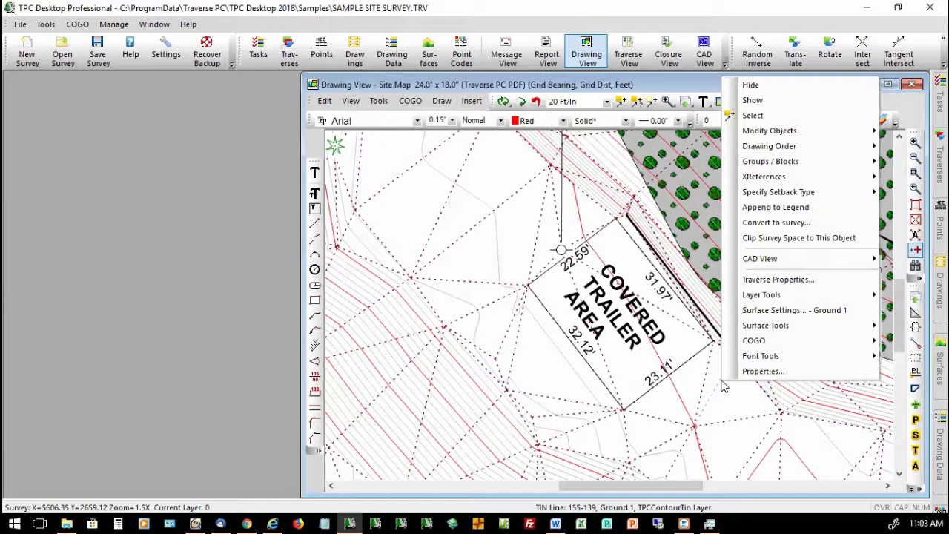
mouse_move(771, 334)
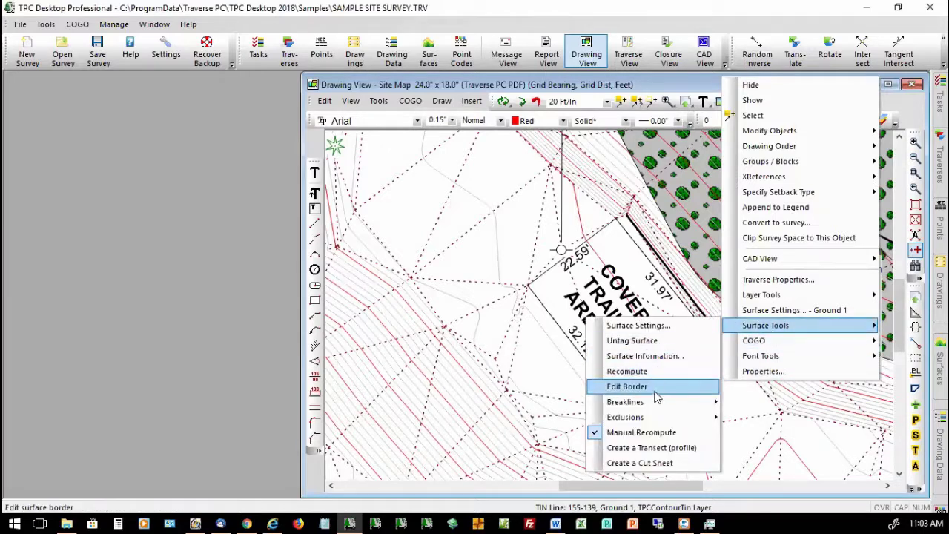
mouse_move(657, 420)
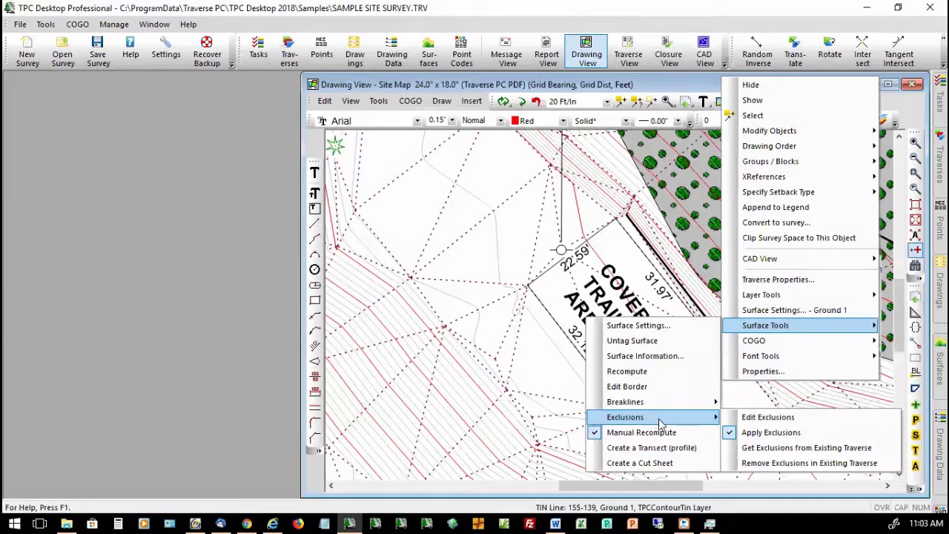
click(773, 419)
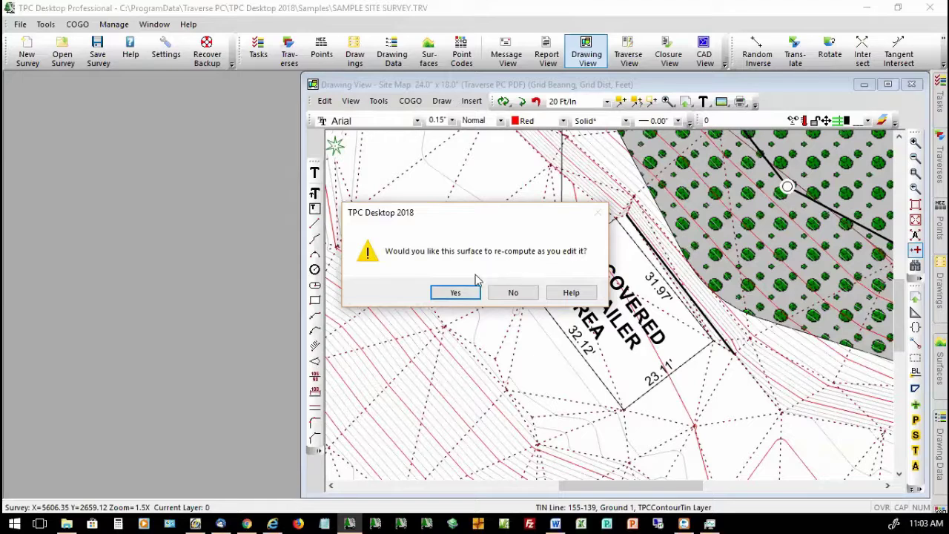
click(454, 293)
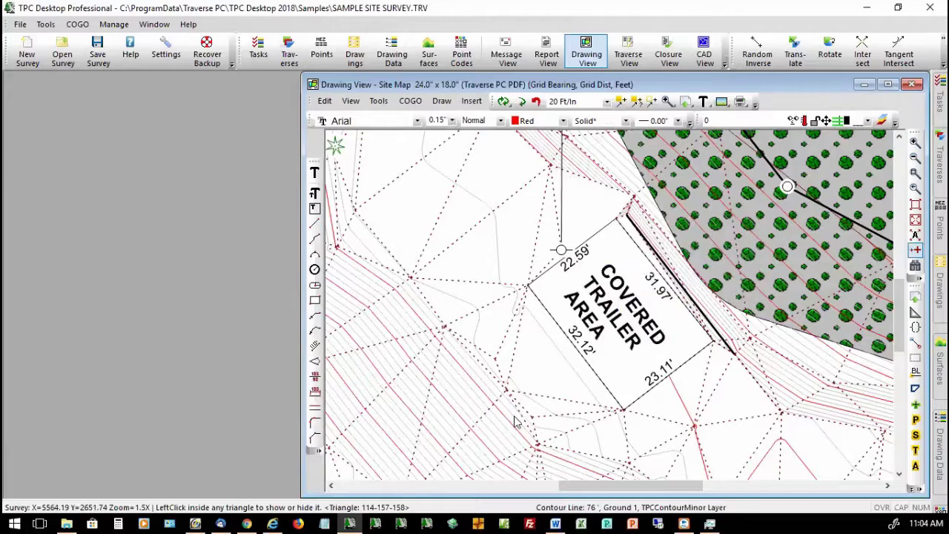
click(573, 223)
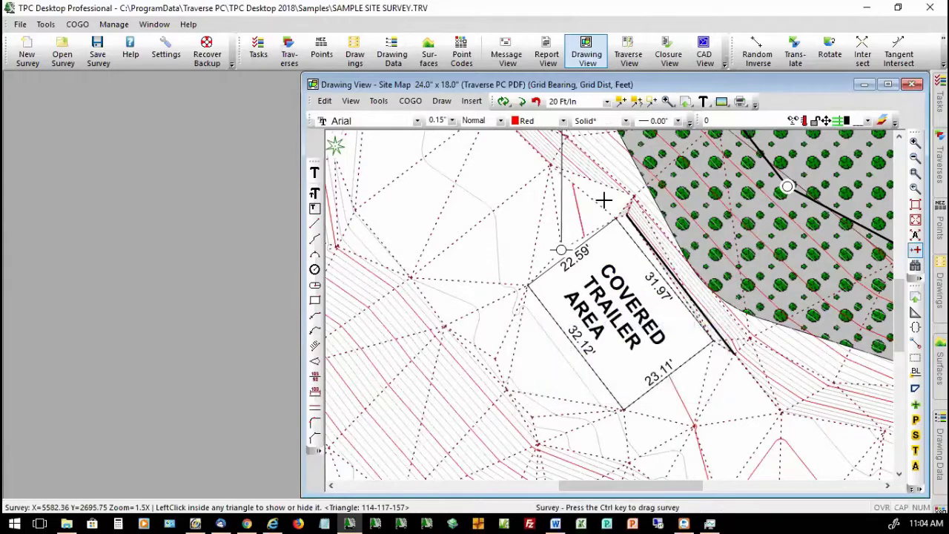
click(605, 200)
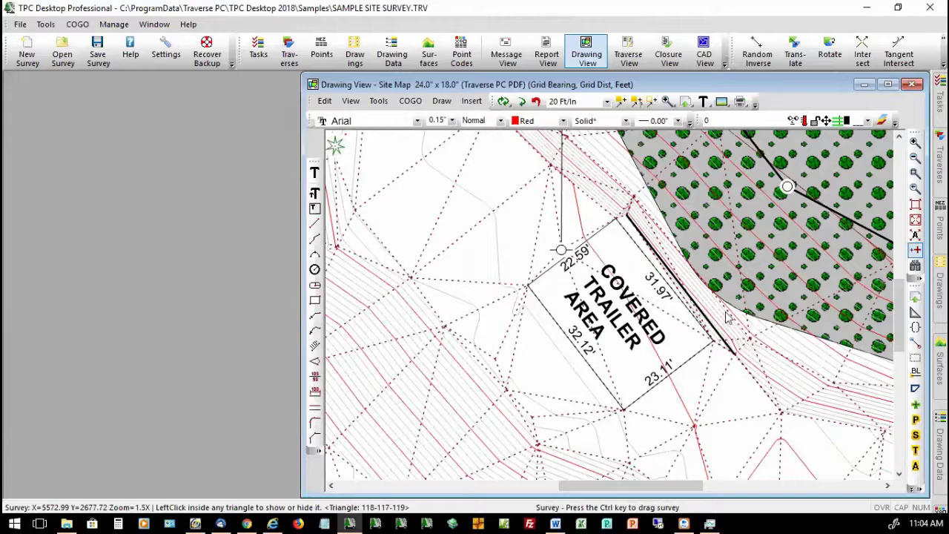
Step: Get the Ground 1 surface's exclusions from the TRAILER COVER traverse and apply them to the contours
mouse_move(777, 412)
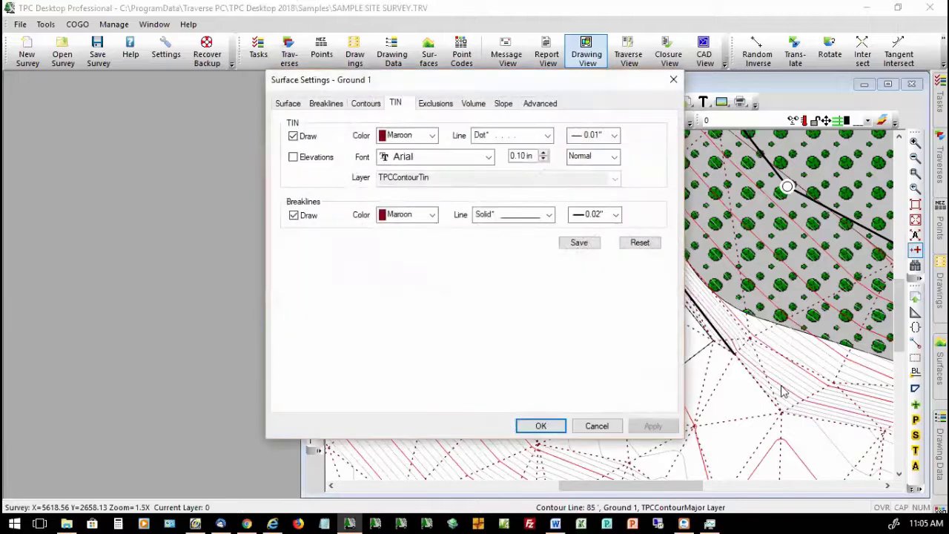
click(435, 104)
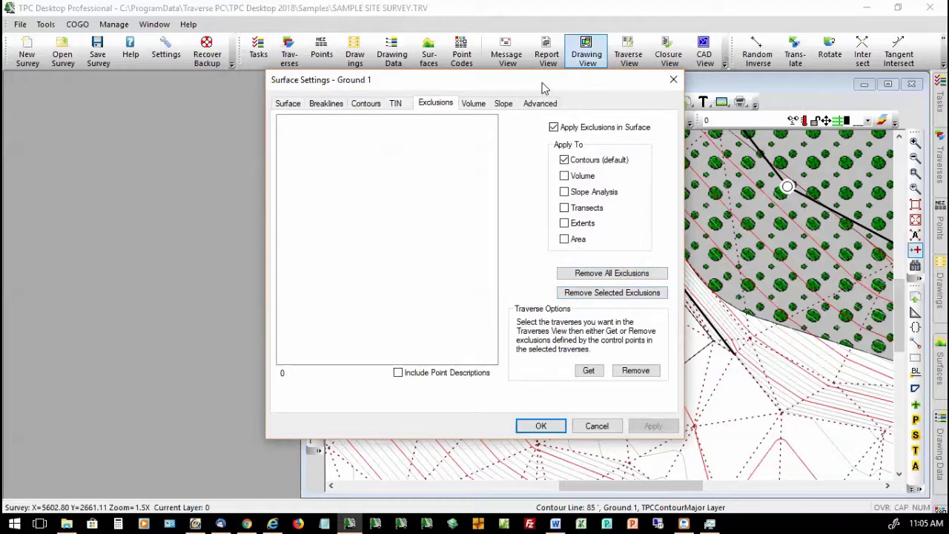
drag(542, 87, 350, 89)
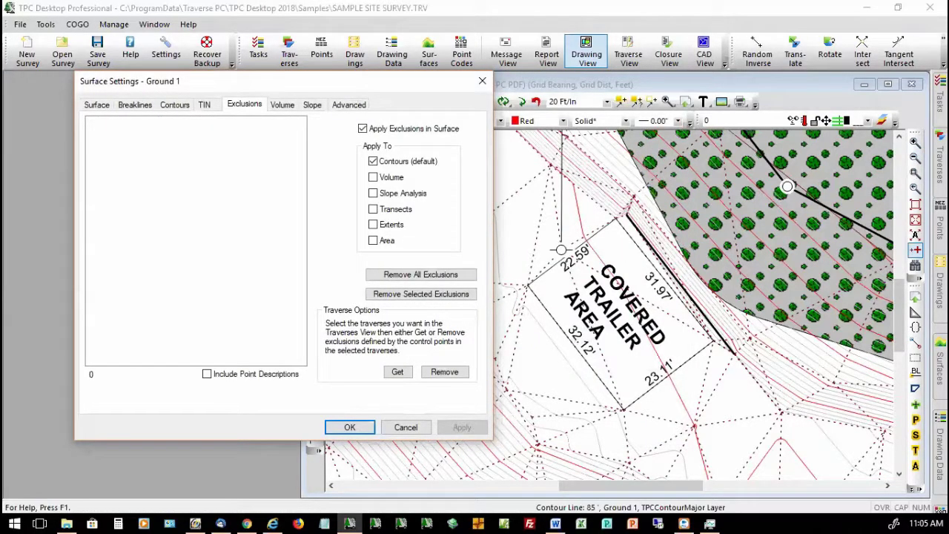
click(939, 160)
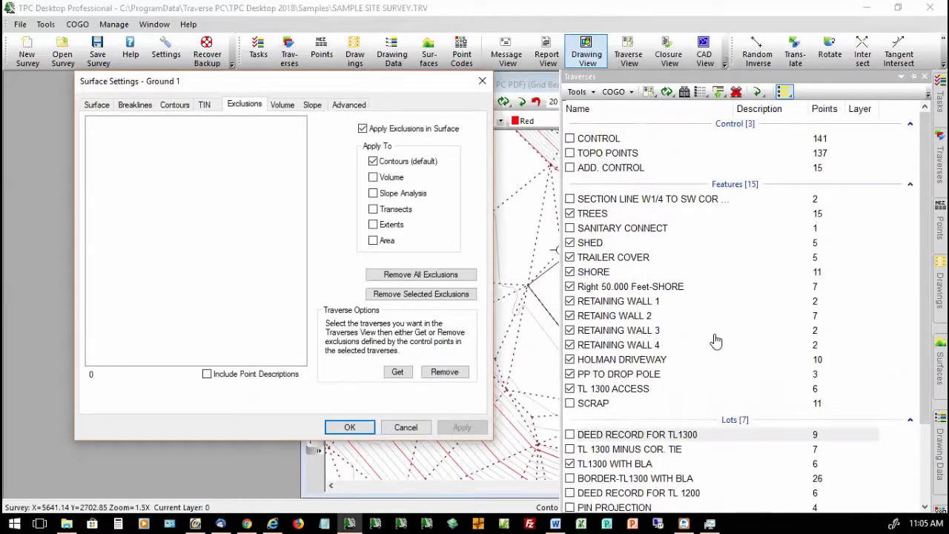
click(603, 256)
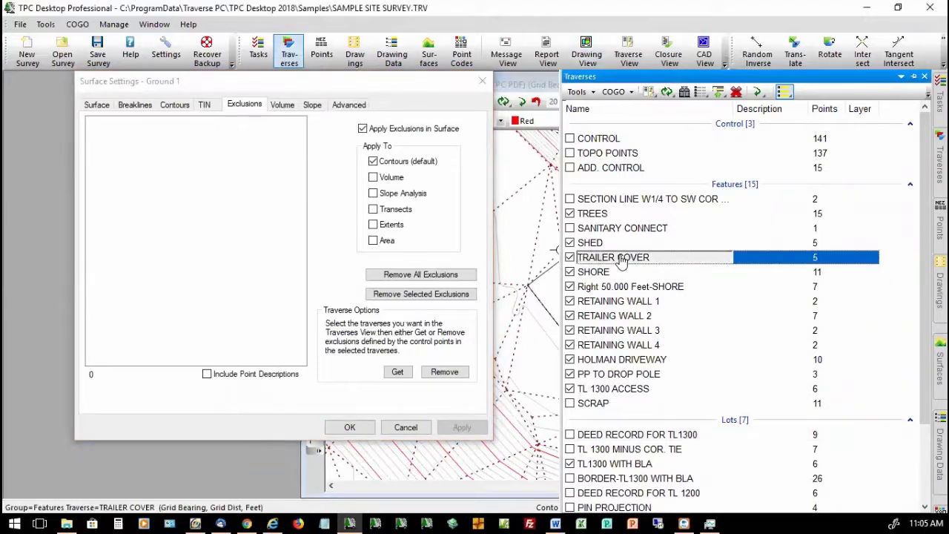
click(397, 372)
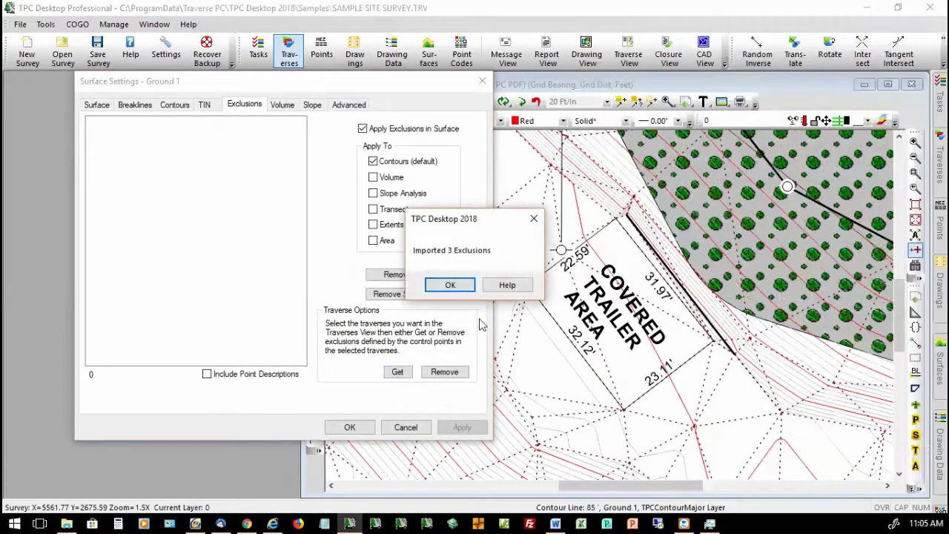
click(453, 286)
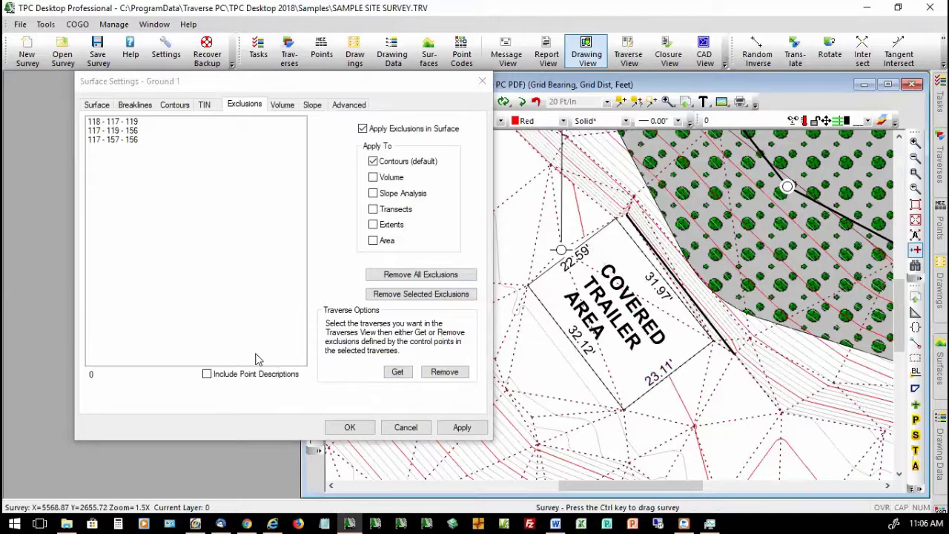
click(464, 429)
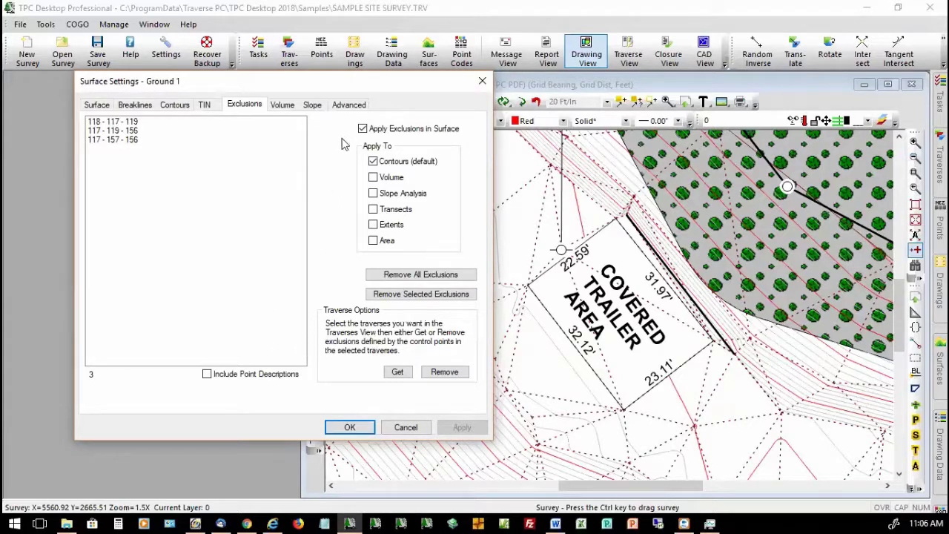
Step: Override the Ground 1 surface's layer names with the prefix EG
click(345, 105)
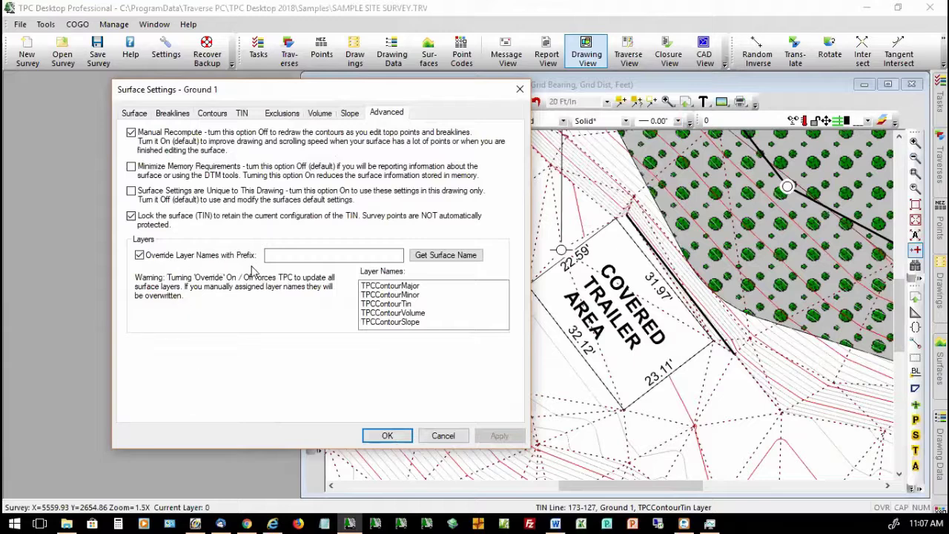
click(286, 254)
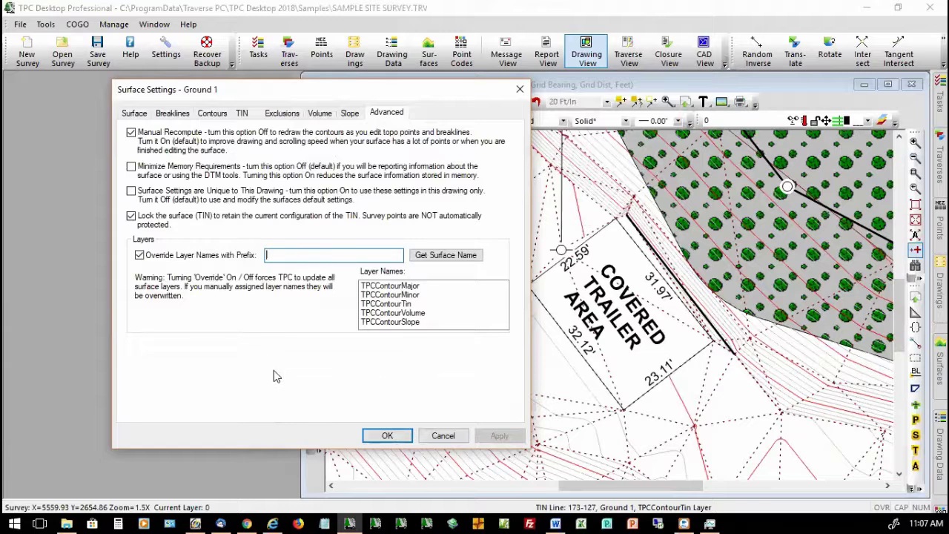
text(EG)
click(387, 436)
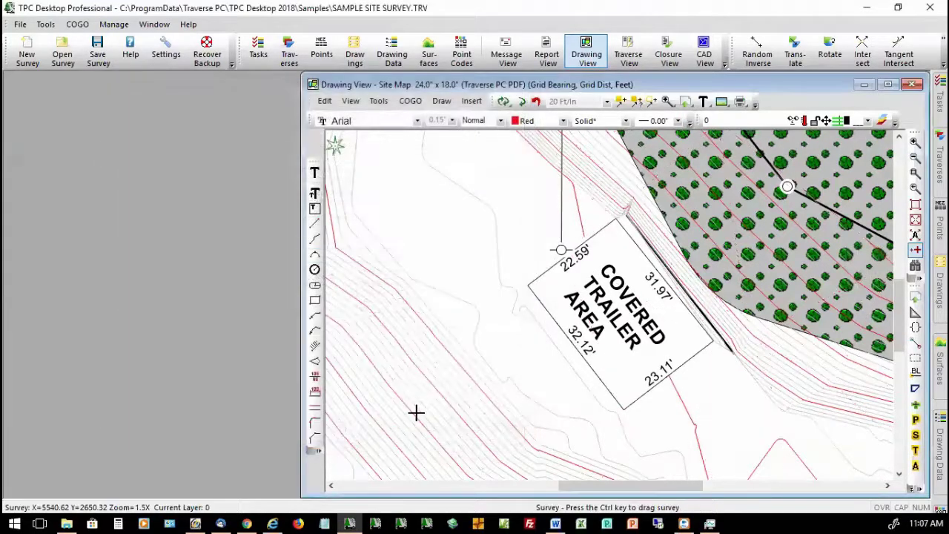
Step: Review the drawing's layer list for the EG-prefixed major contour, minor contour and TIN layers, and close it
right_click(460, 243)
click(520, 8)
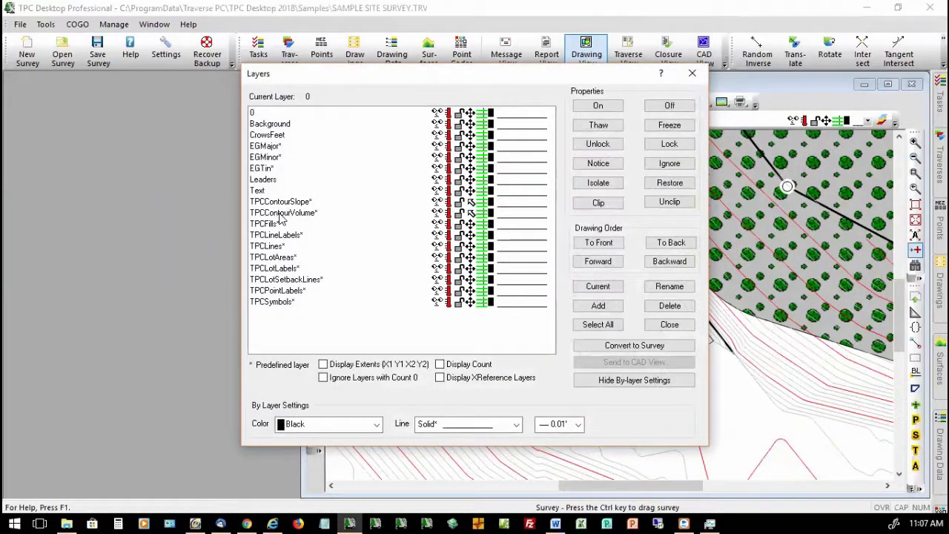
click(285, 212)
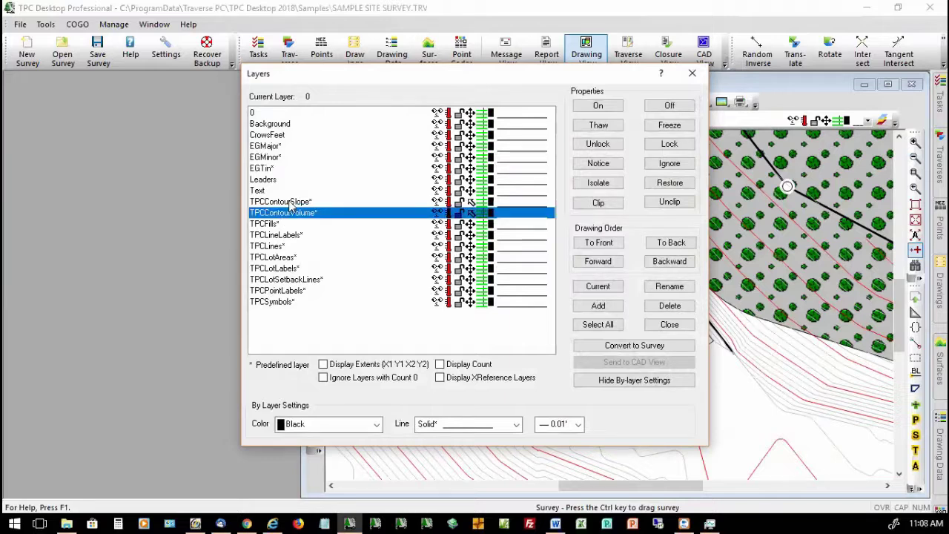
click(274, 147)
click(272, 159)
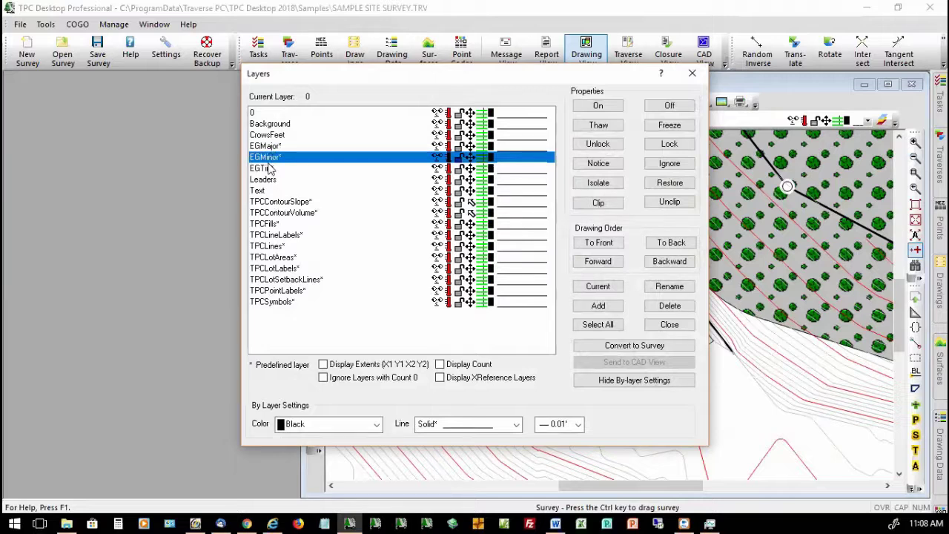
click(267, 171)
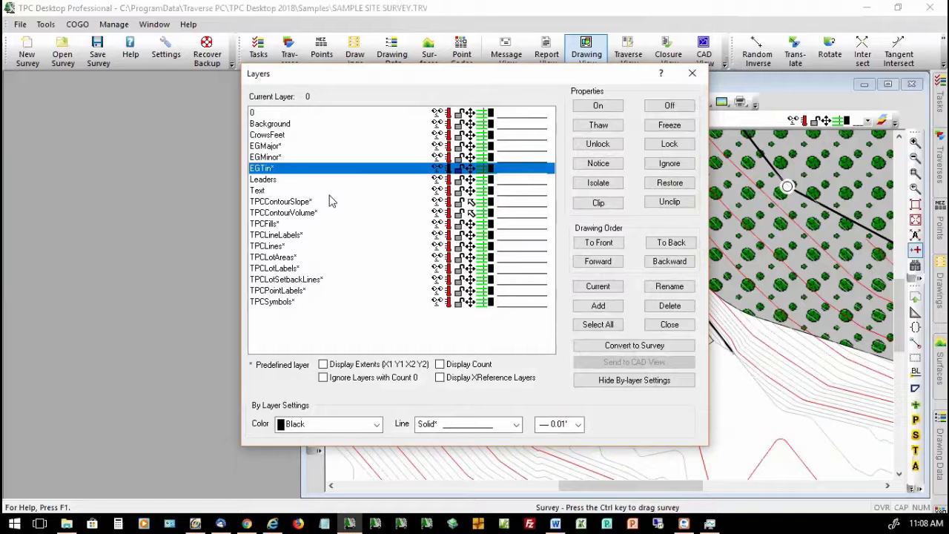
click(670, 324)
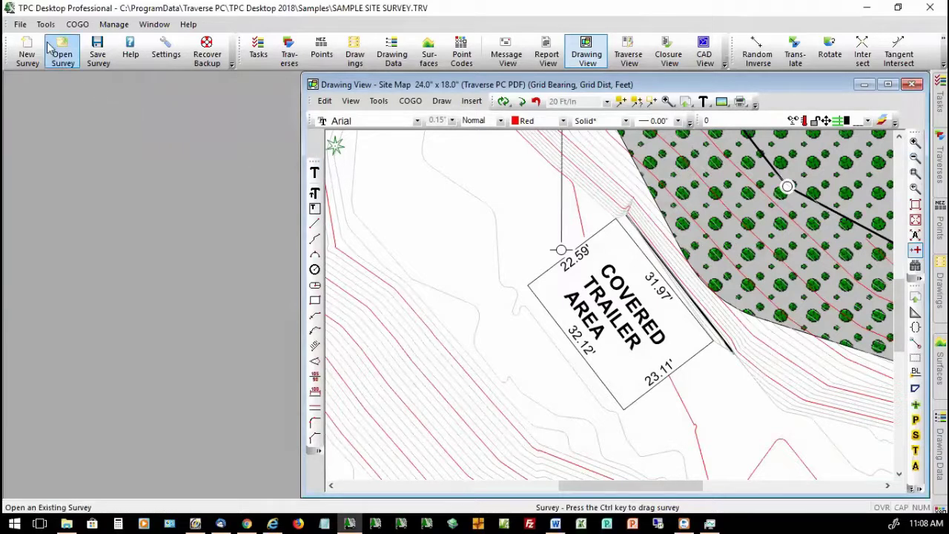
Step: Start exporting the entire Site Map drawing as AutoCAD DWG without saving the survey first, keeping version 2018
click(376, 101)
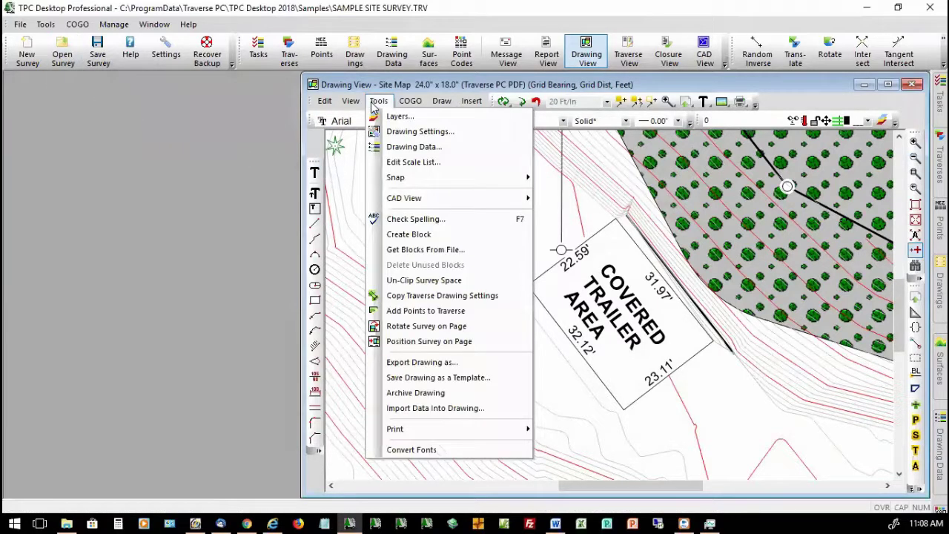
click(421, 362)
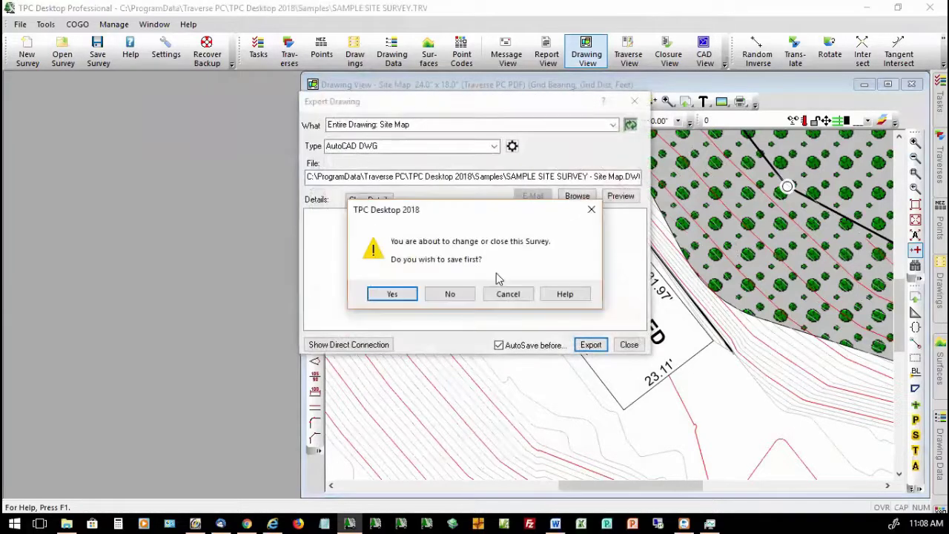
click(449, 293)
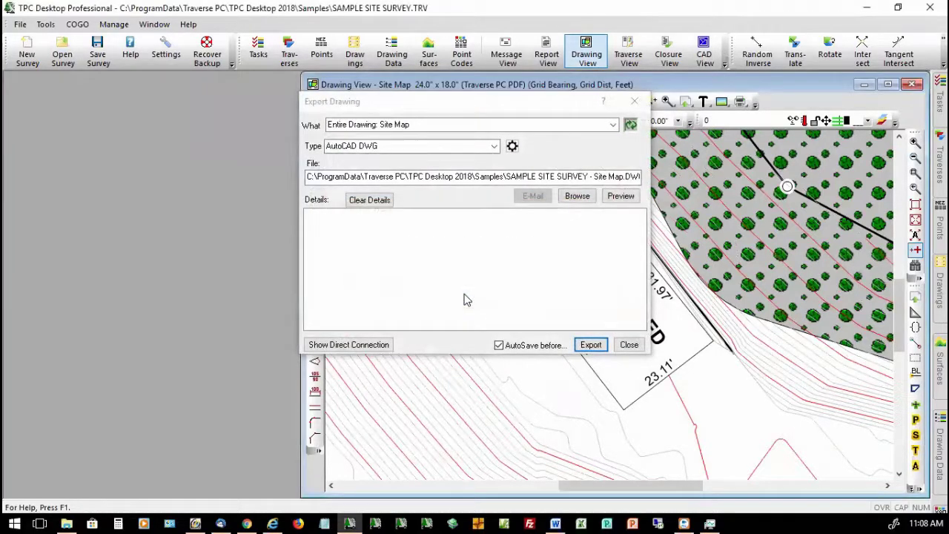
click(513, 147)
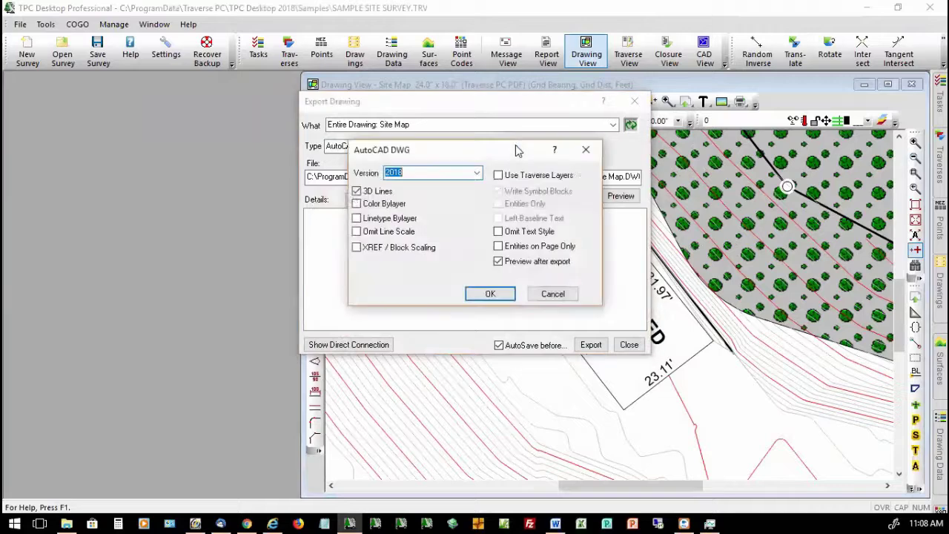
click(477, 173)
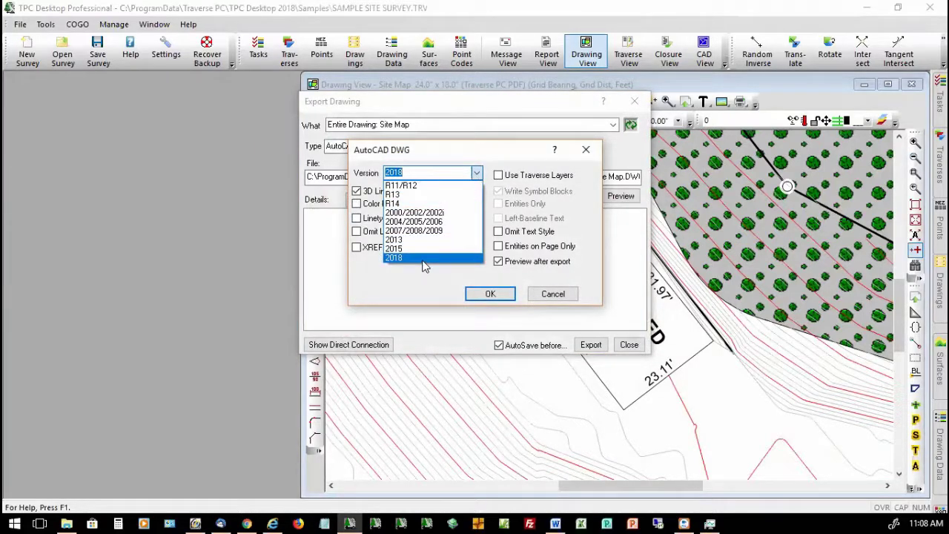
click(483, 294)
click(483, 295)
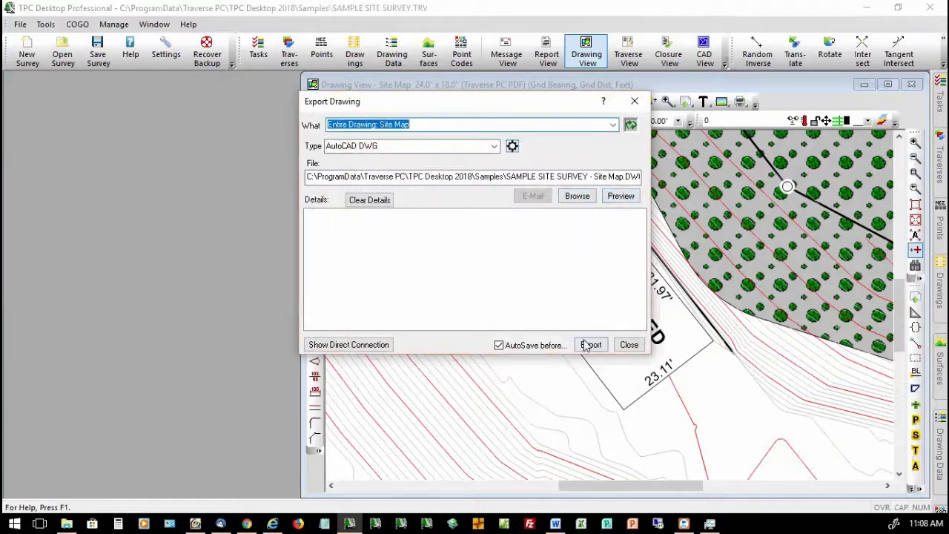
Step: Turn off the preview after export and export the drawing to SAMPLE SITE SURVEY - Site Map.DWG
click(512, 146)
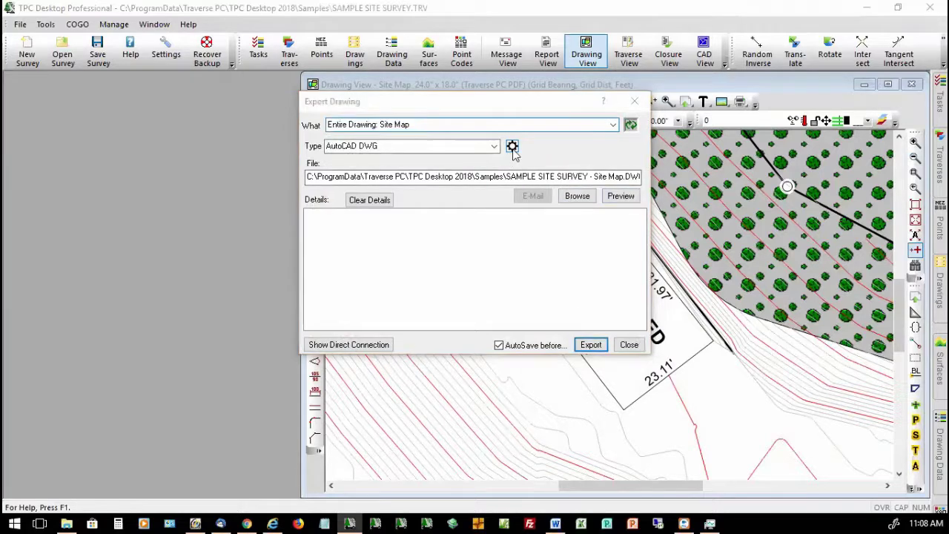
click(499, 261)
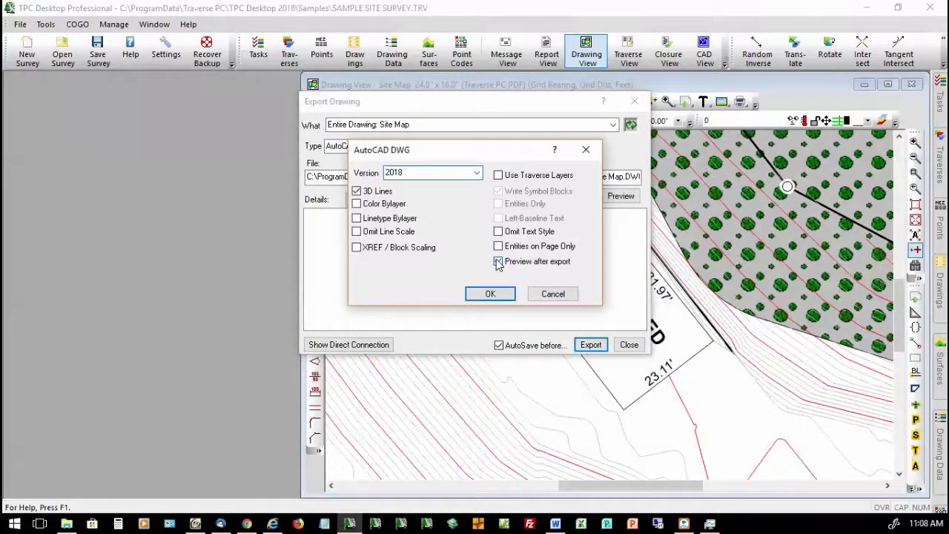
click(493, 300)
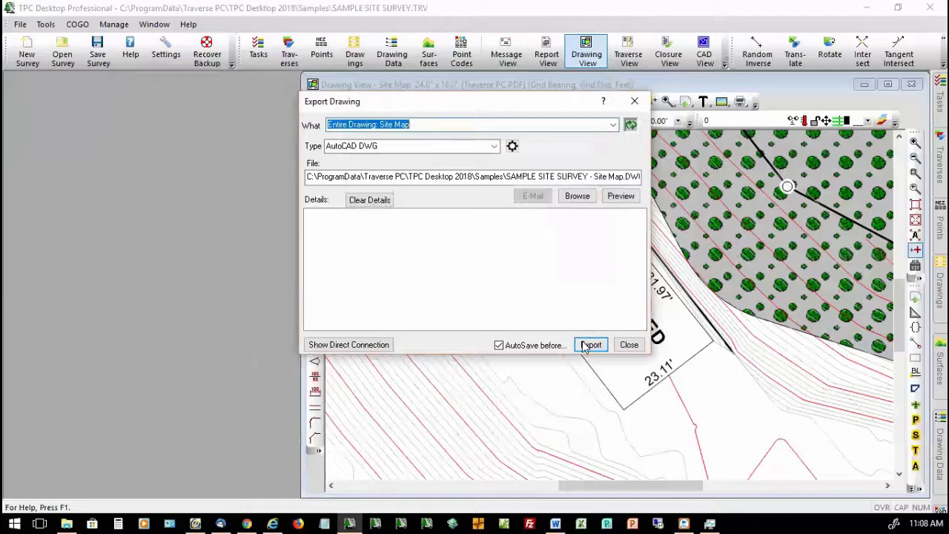
click(585, 344)
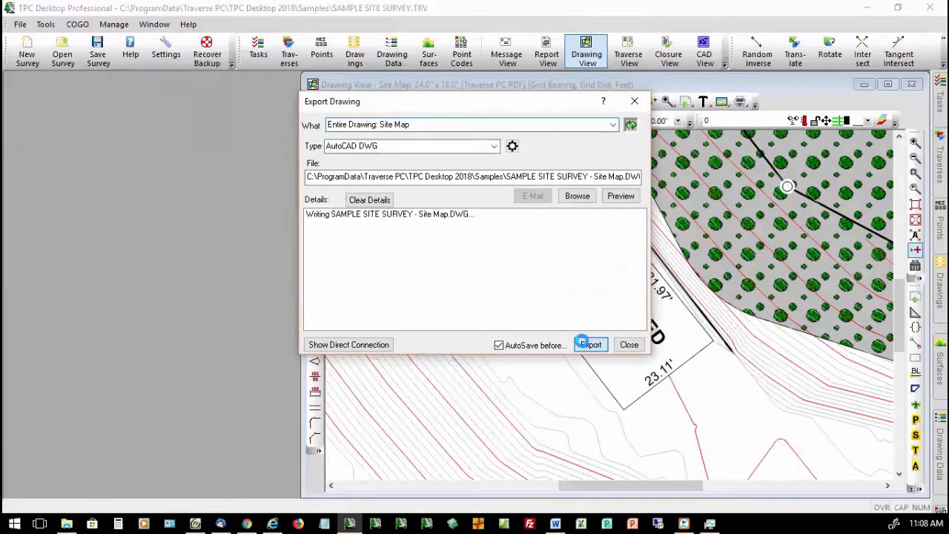
click(628, 345)
Step: Open the exported SAMPLE SITE SURVEY - Site Map.DWG in the CAD View
click(704, 54)
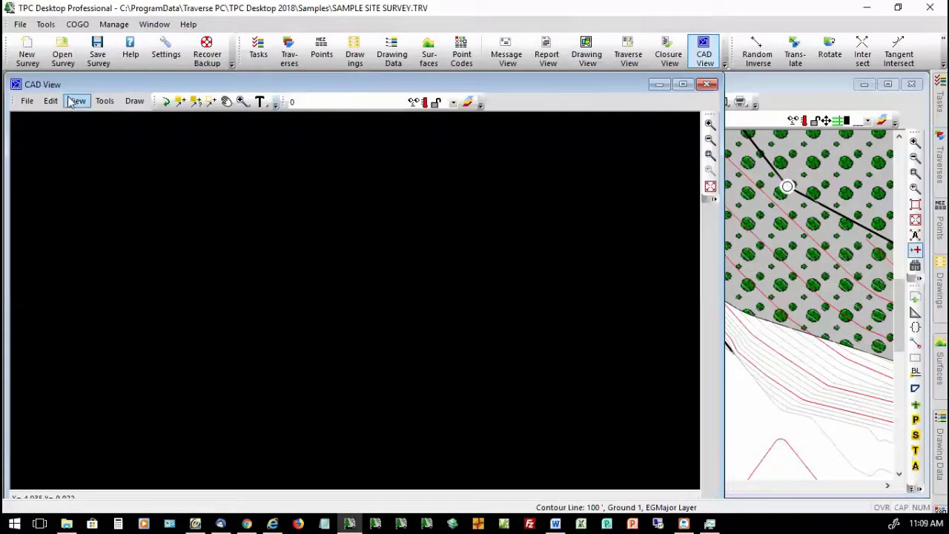
click(27, 101)
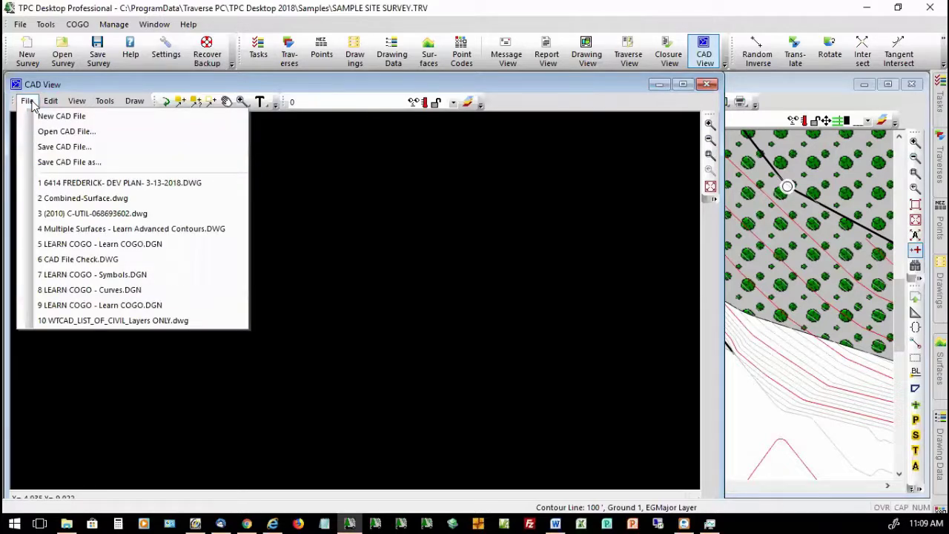
click(44, 132)
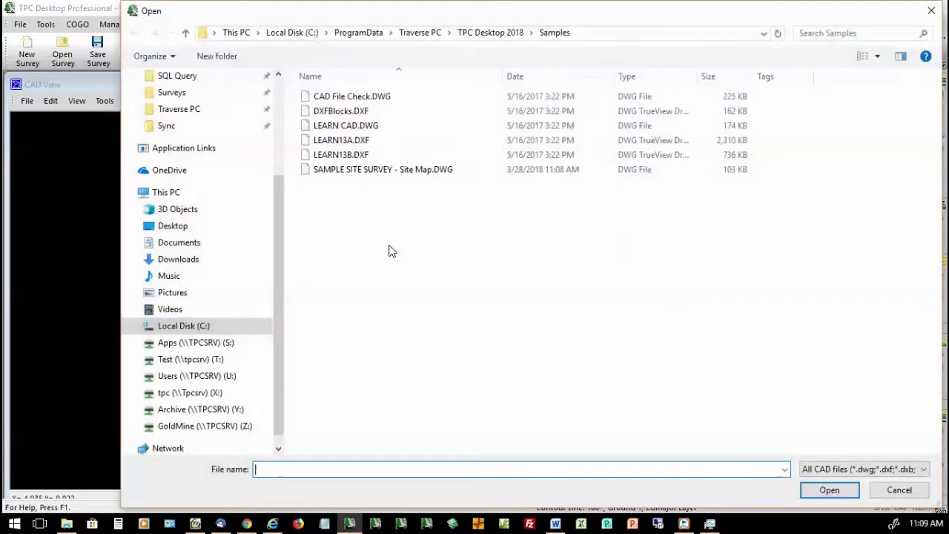
double_click(368, 169)
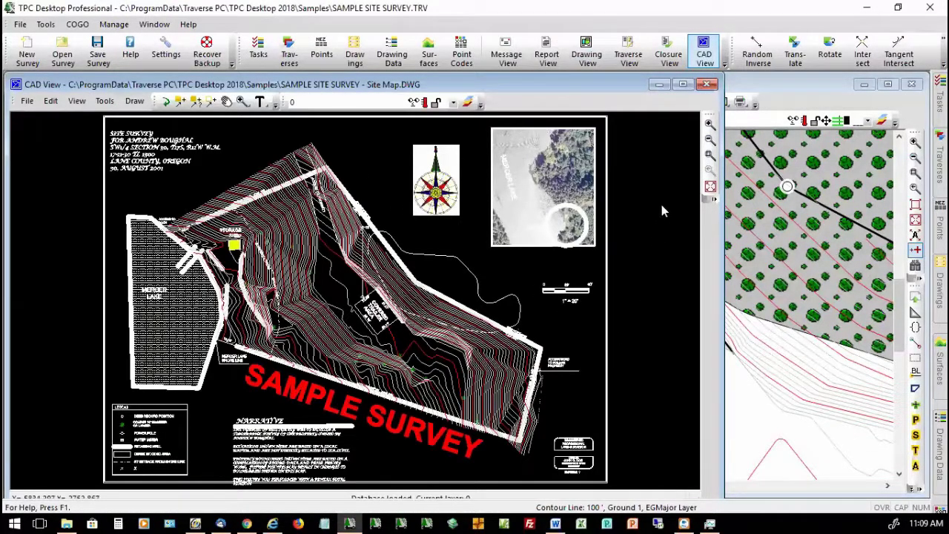
Step: Inspect the covered trailer area and the EG-prefixed layers in the exported DWG, and close the CAD View
click(710, 155)
click(348, 265)
click(405, 343)
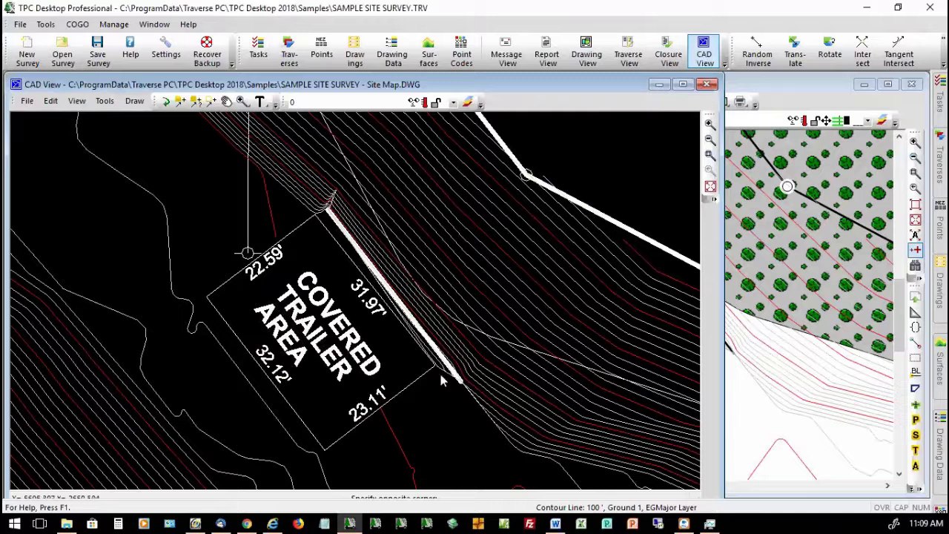
click(453, 102)
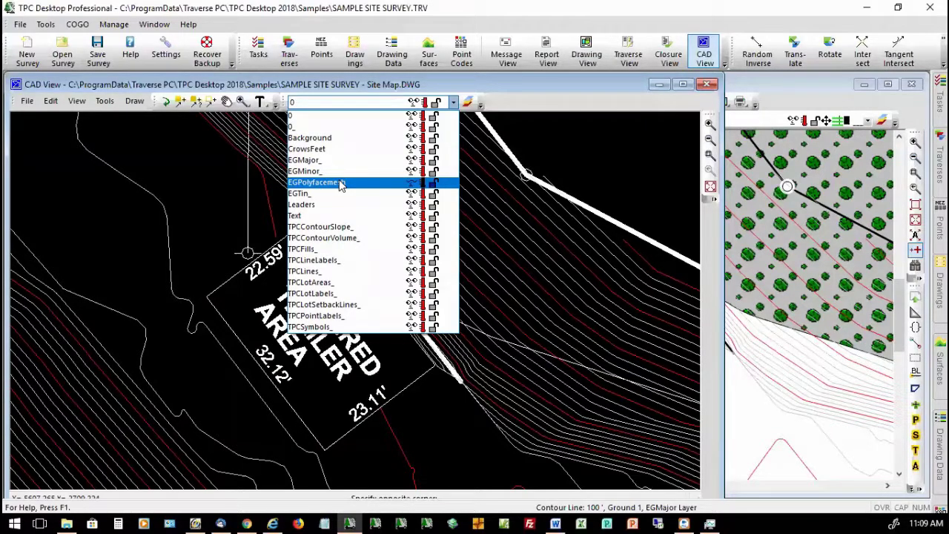
click(556, 91)
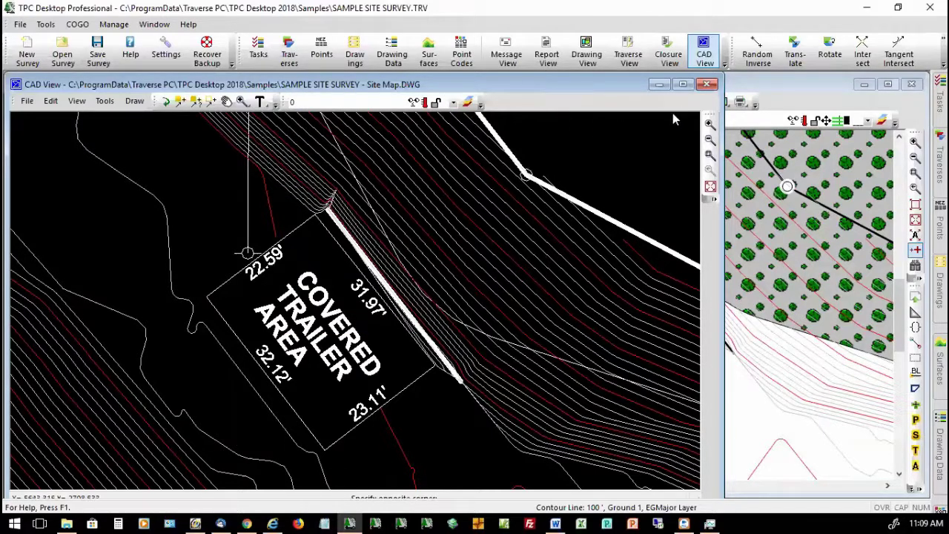
click(708, 85)
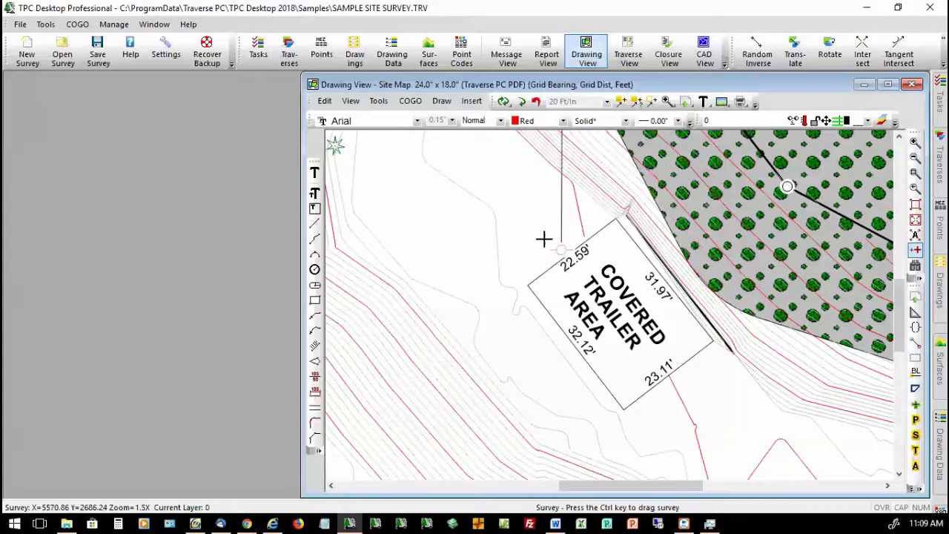